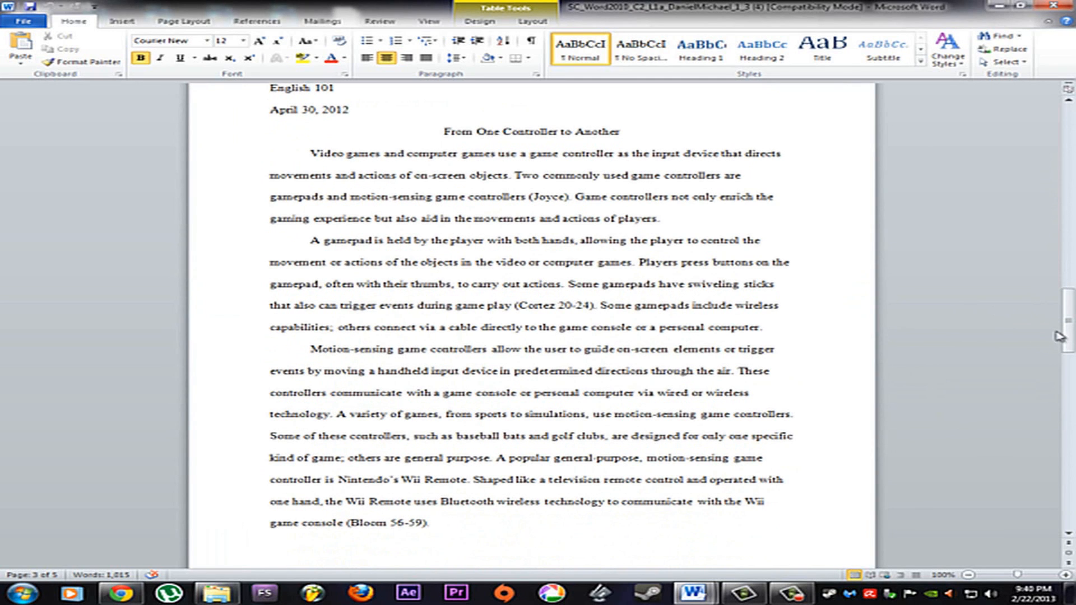
Step: Switch from Word to Chrome and start the Project 5–PowerPoint 2 assignment in SAM
mouse_move(1068, 334)
left_mouse_down()
mouse_move(1068, 324)
mouse_move(1068, 332)
left_mouse_up()
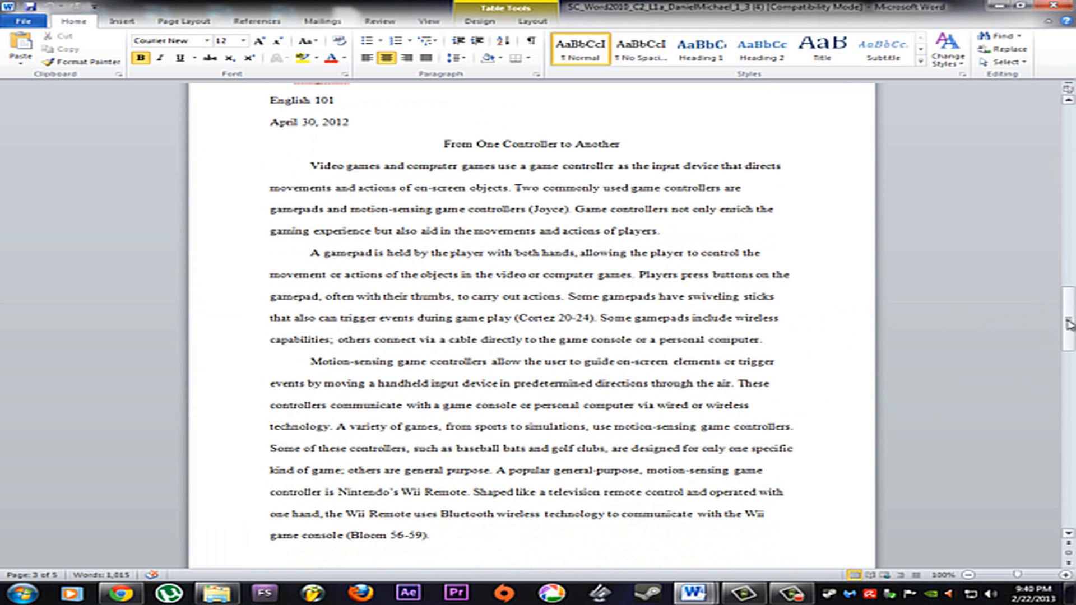
left_click_drag(1068, 321, 1068, 317)
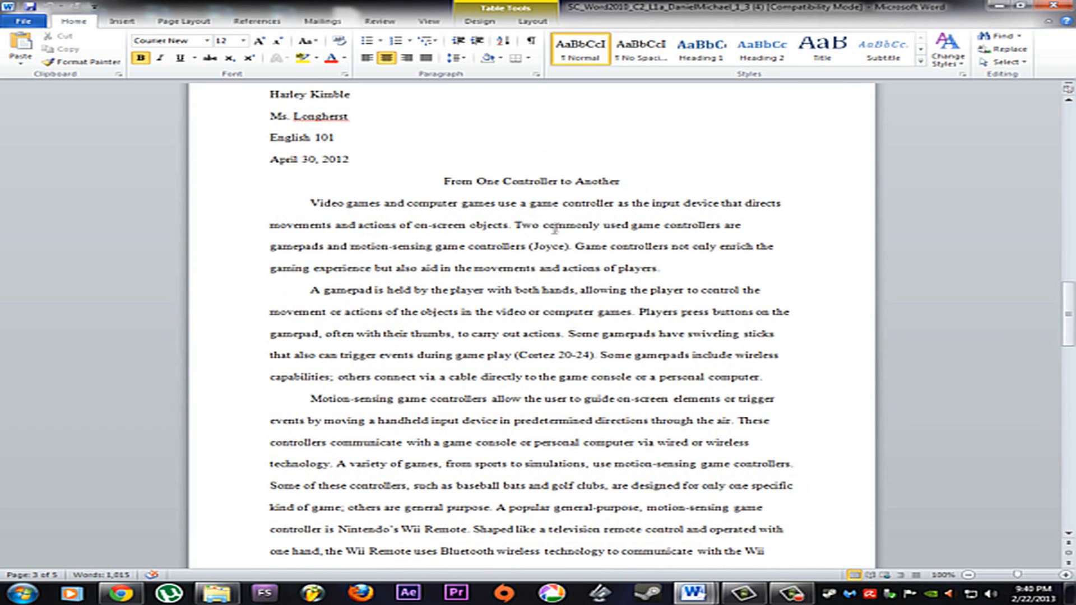
left_click_drag(1067, 317, 1070, 130)
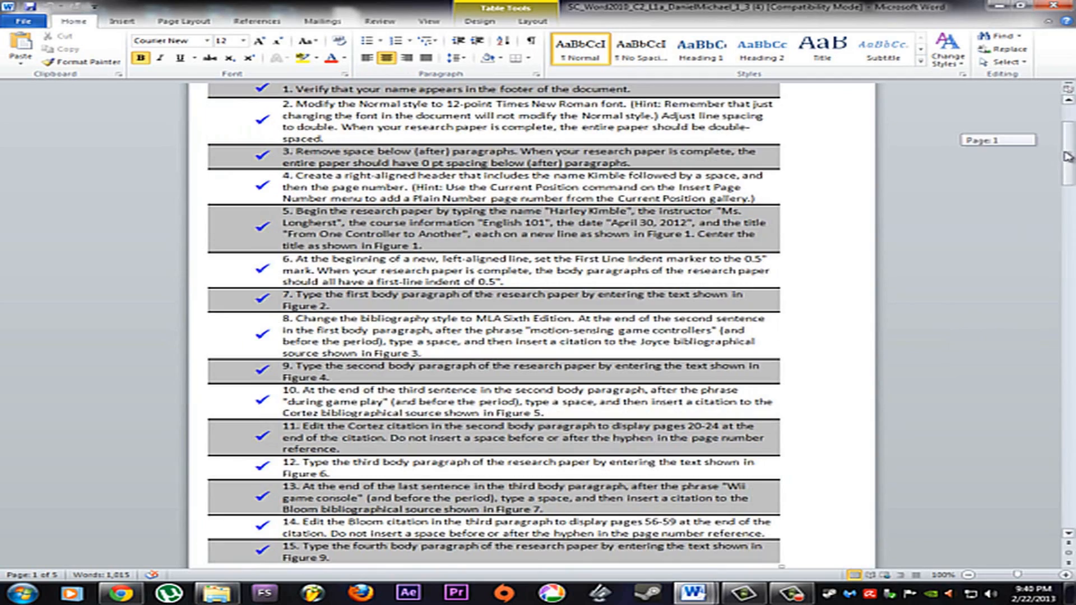
left_click_drag(1066, 154, 1044, 173)
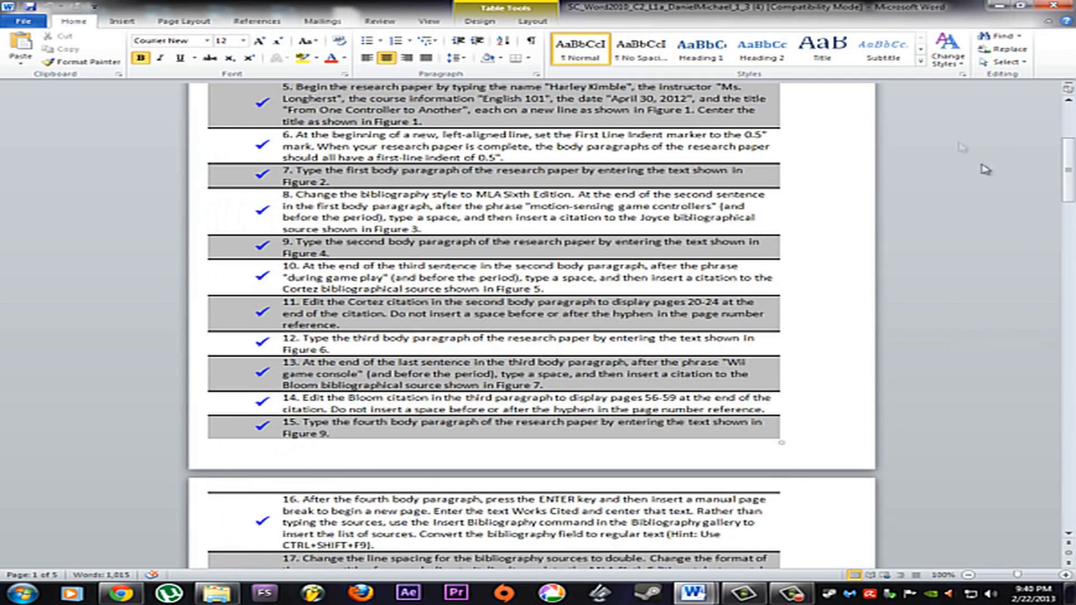
left_click(1000, 8)
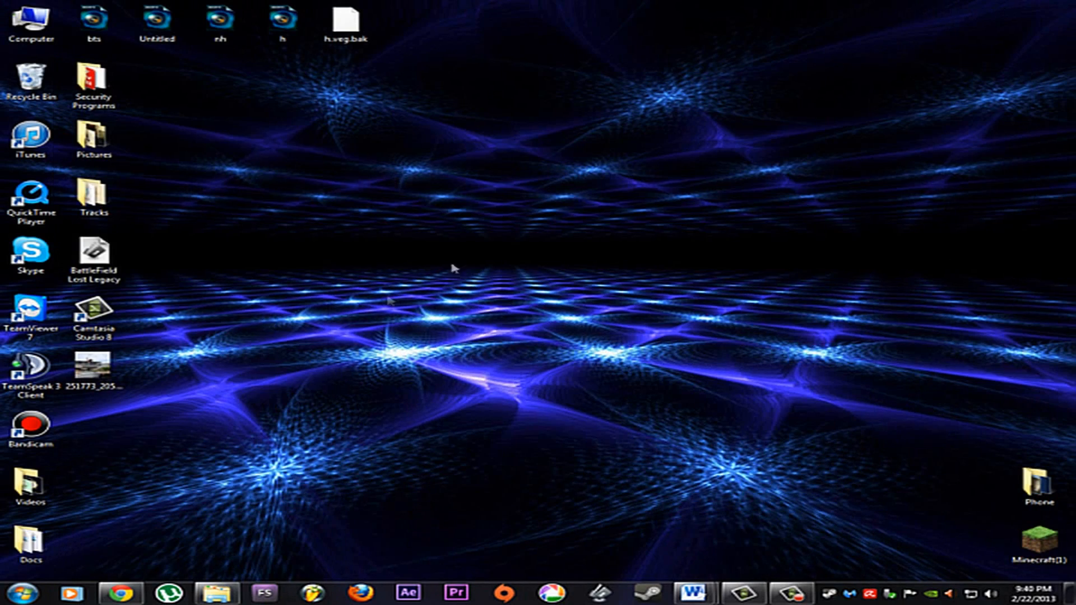
left_click(122, 595)
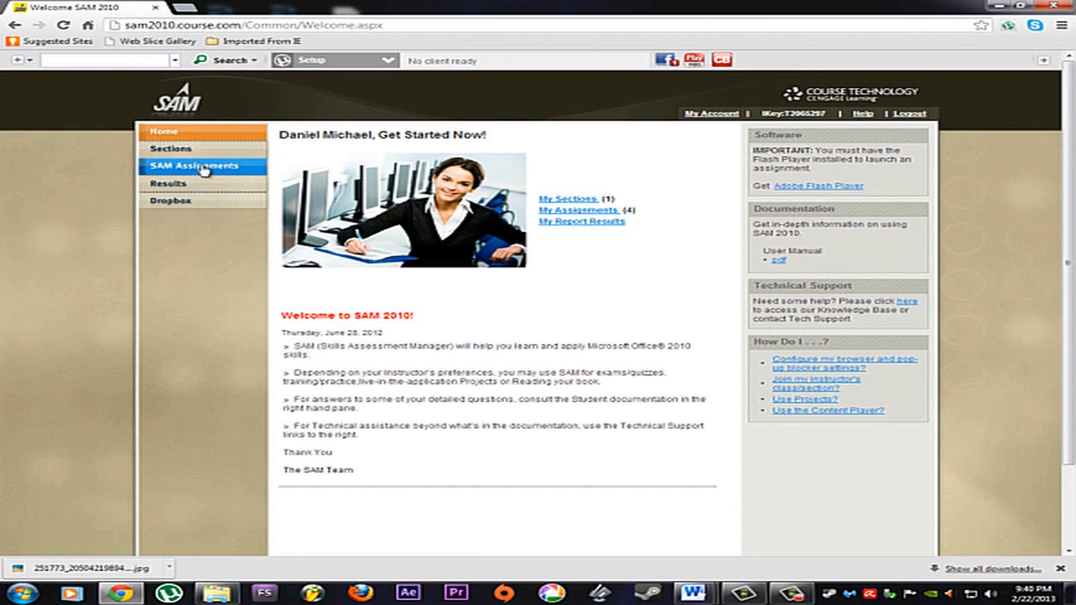
left_click(235, 169)
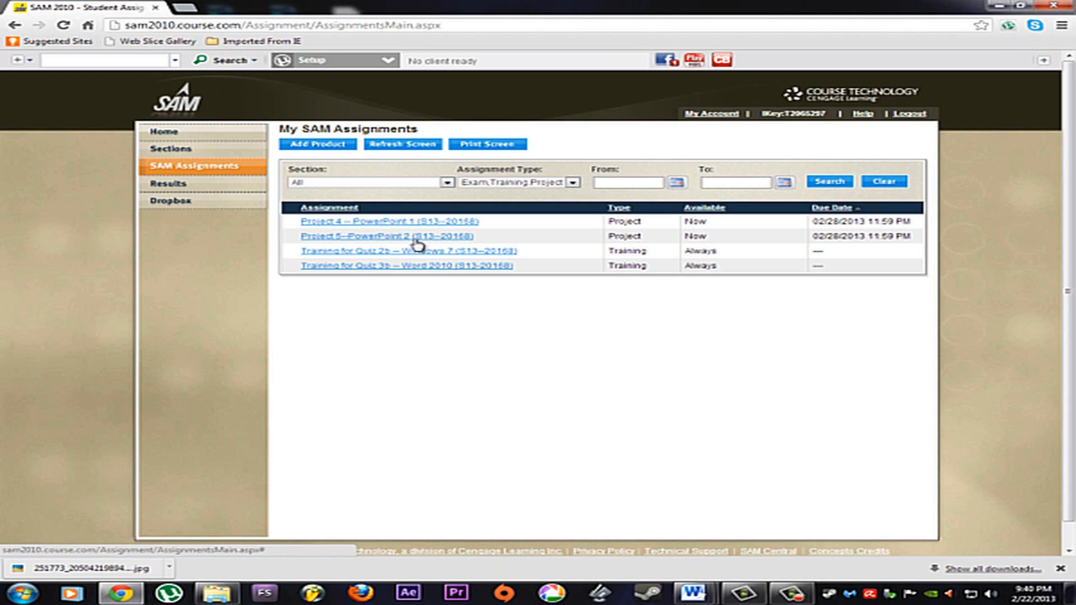
left_click(371, 240)
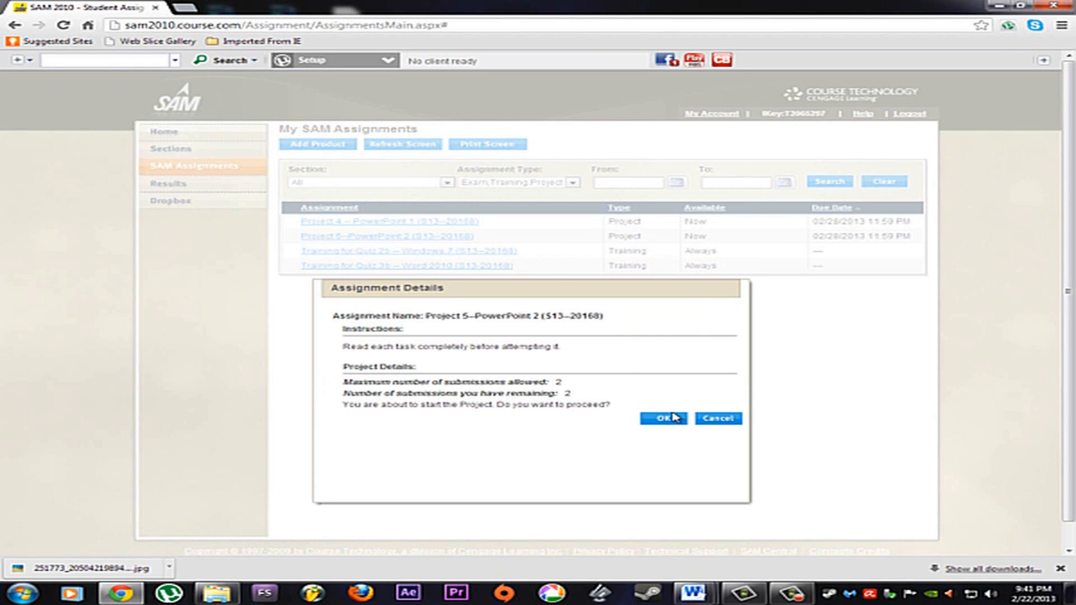
left_click(663, 419)
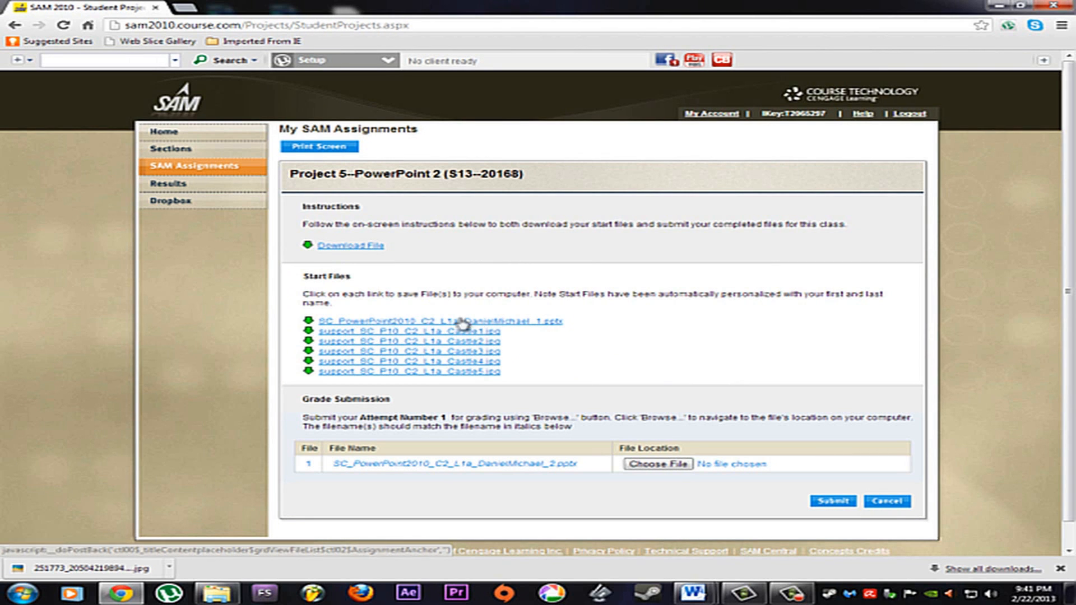
Step: Download the .pptx start presentation and open it from the download bar
left_click(481, 323)
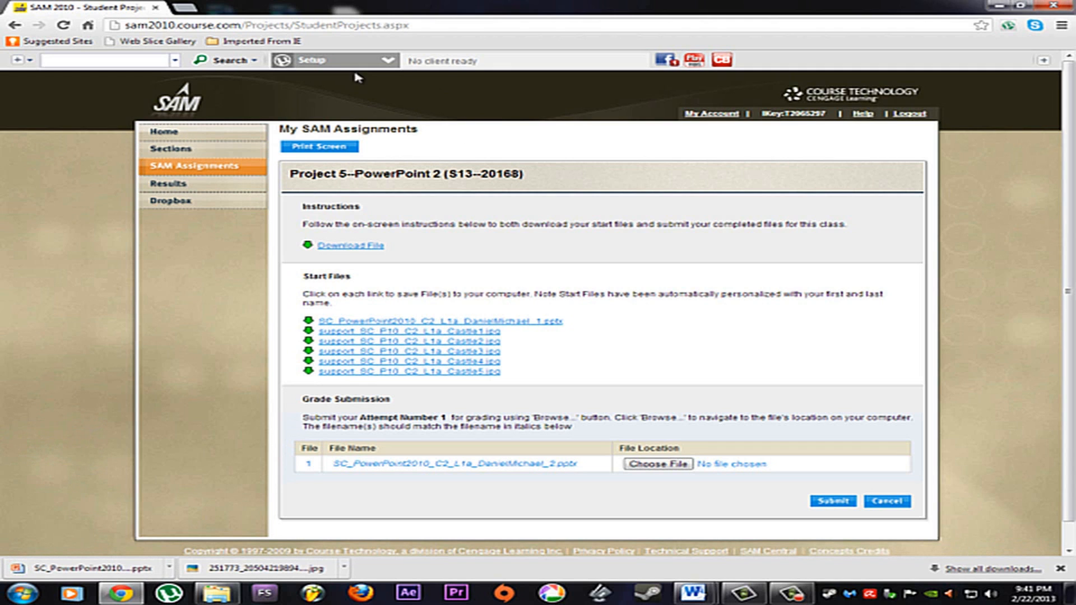
left_click(169, 568)
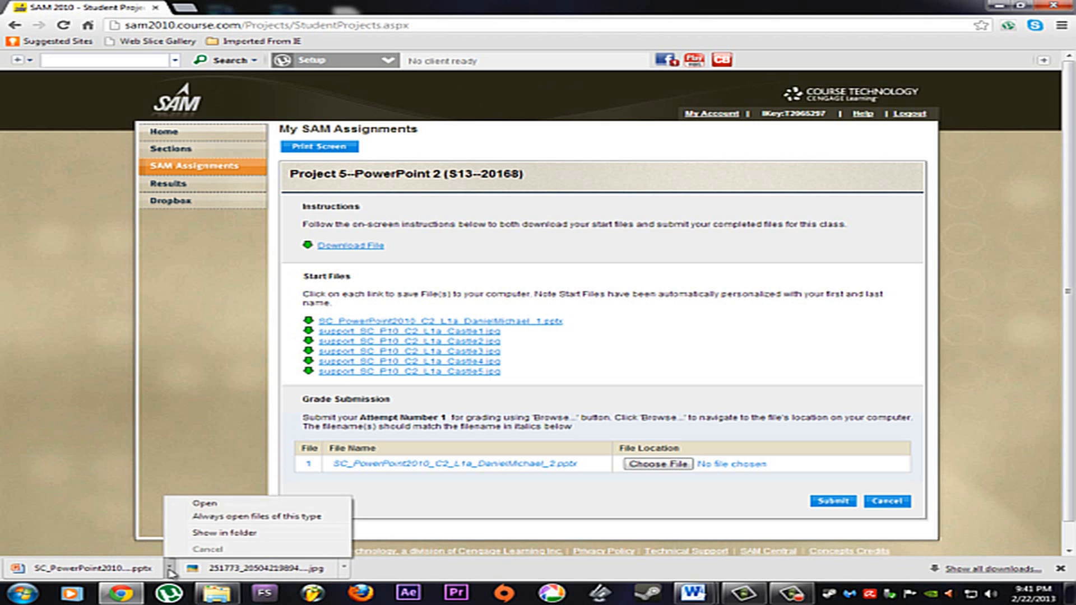
left_click(204, 503)
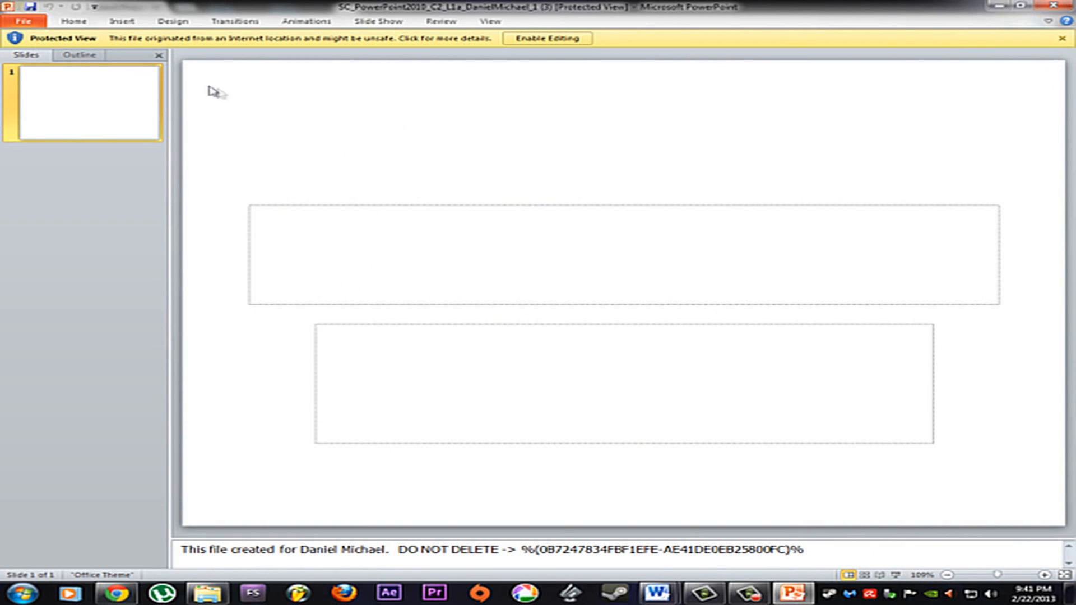
Step: Start Save As, enable saving, and change the file name to end in _2
left_click(23, 21)
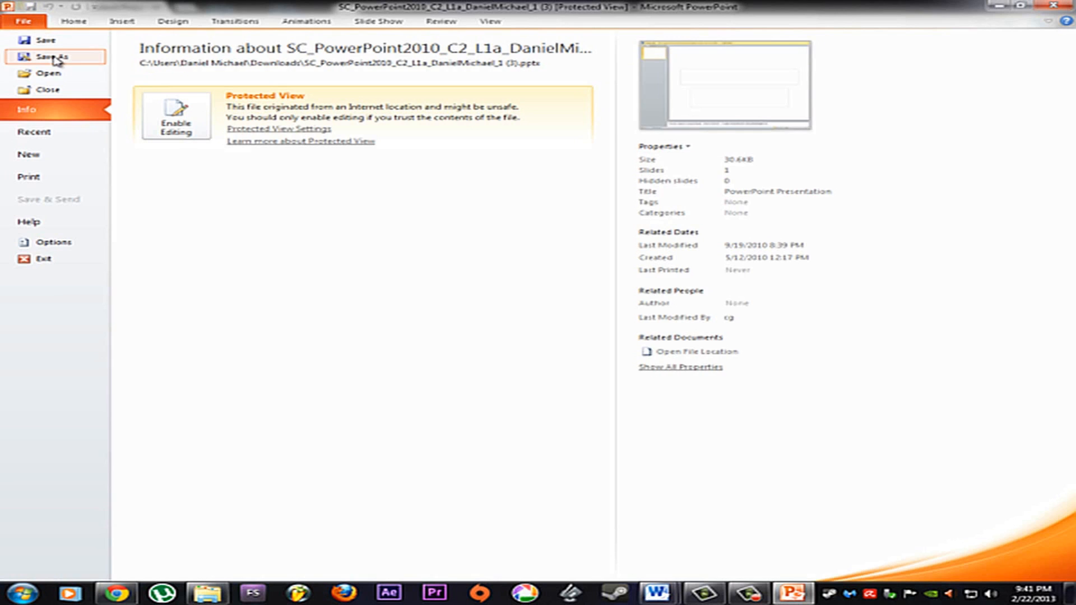
left_click(56, 58)
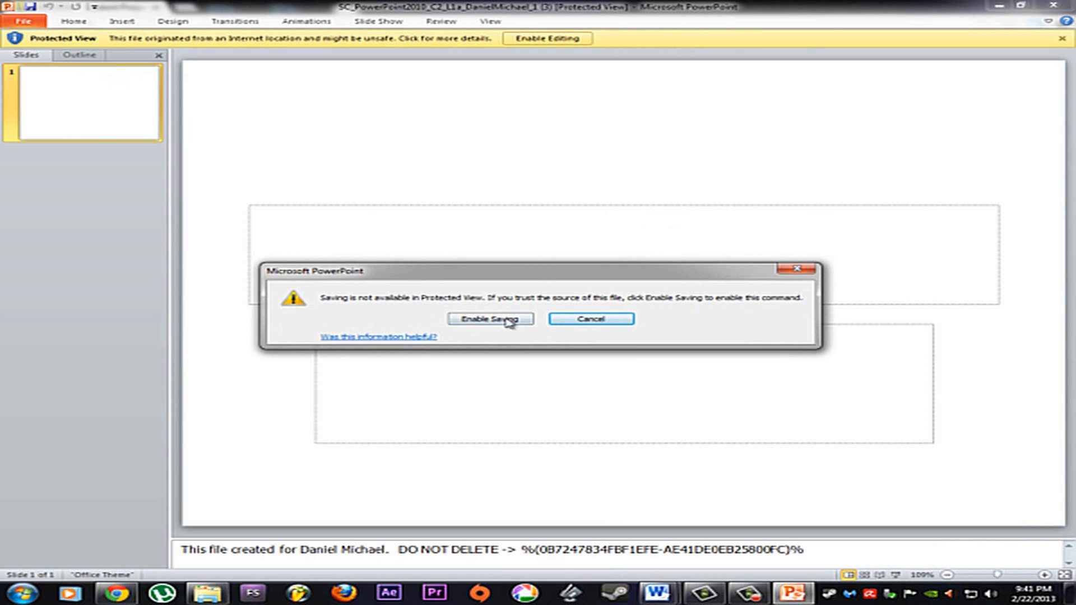
left_click(508, 320)
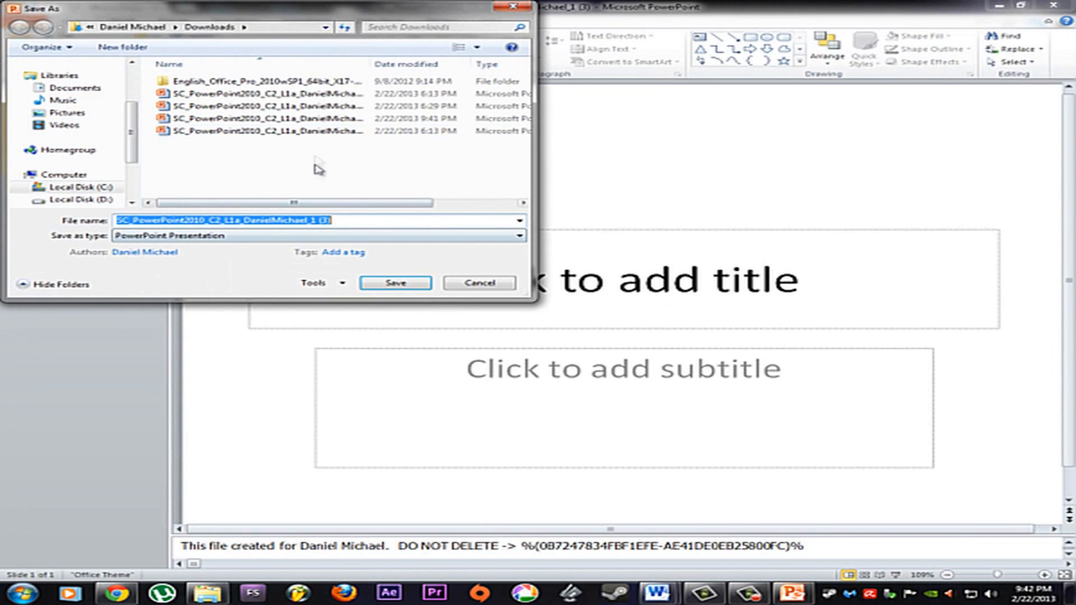
left_click(338, 220)
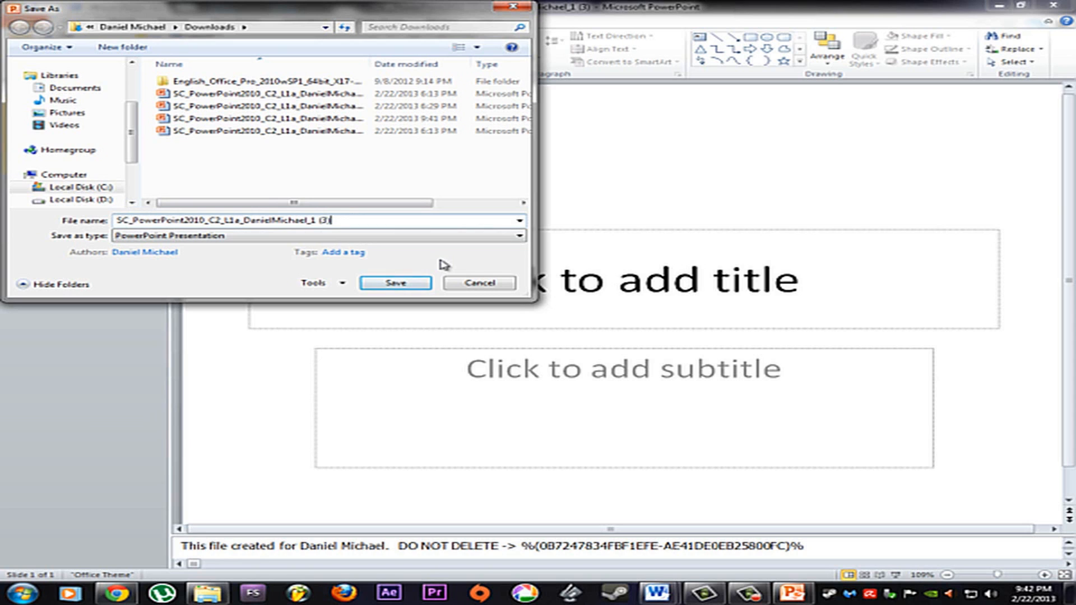
key("BackSpace")
key("BackSpace")
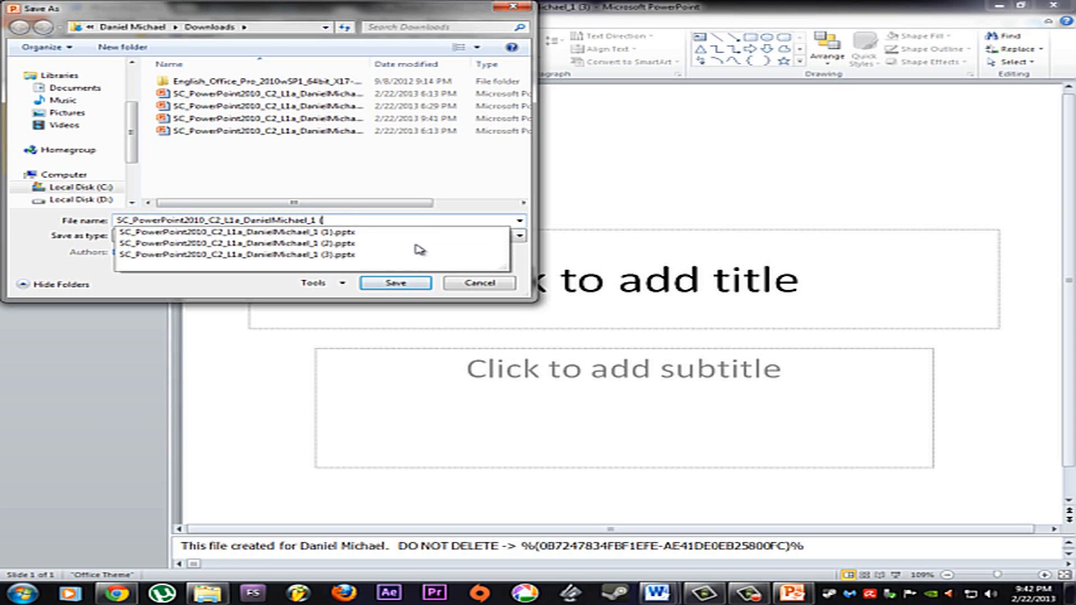
key("BackSpace")
key("BackSpace")
key("BackSpace")
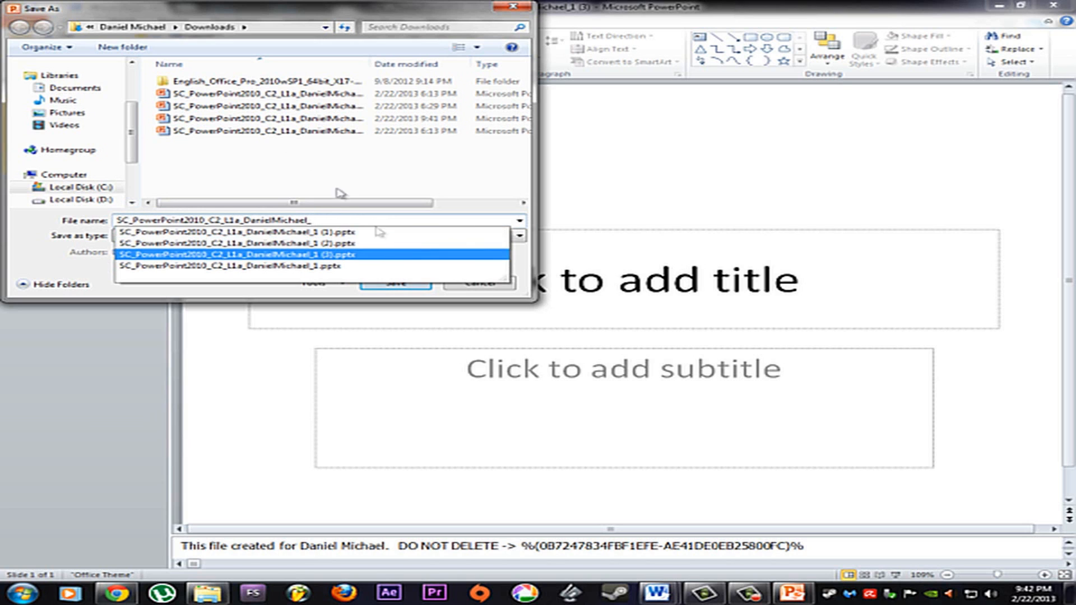
type("2")
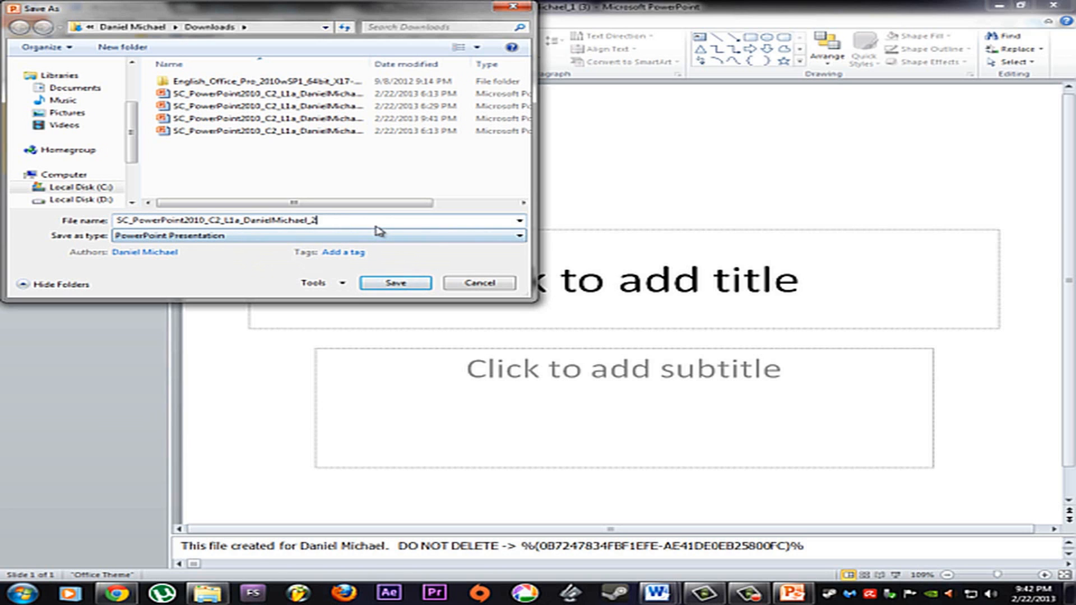
Step: Cancel the save and close PowerPoint
left_click_drag(139, 133, 132, 90)
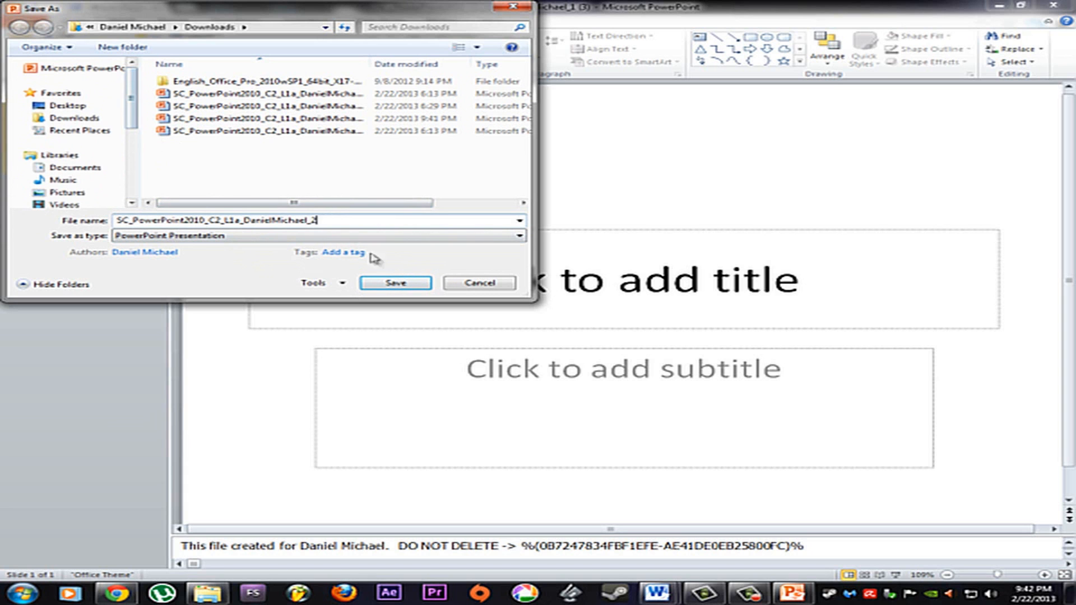
left_click_drag(133, 92, 143, 175)
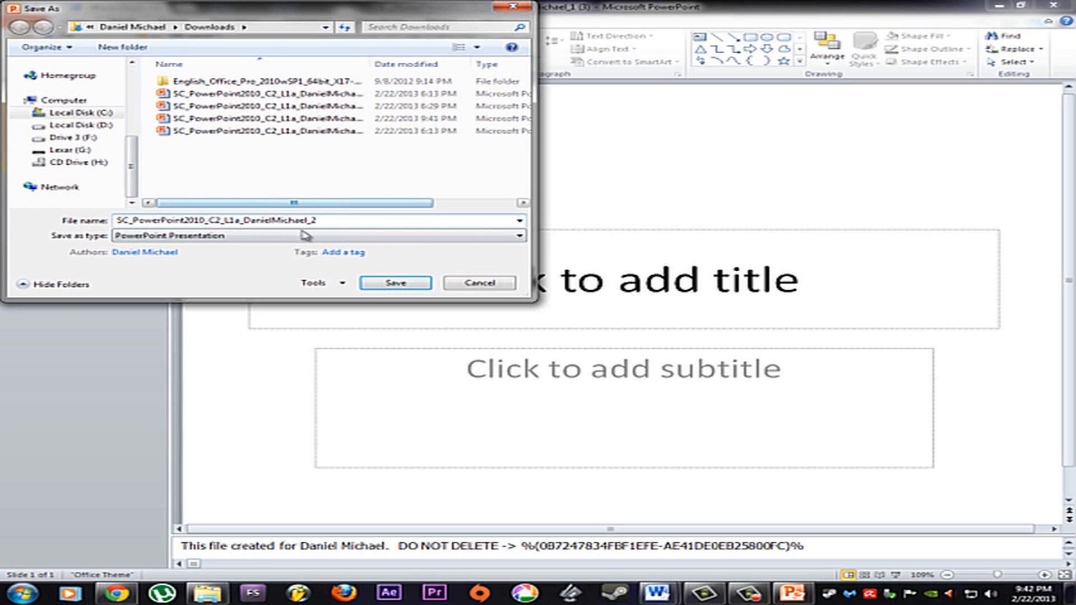
left_click_drag(134, 169, 137, 94)
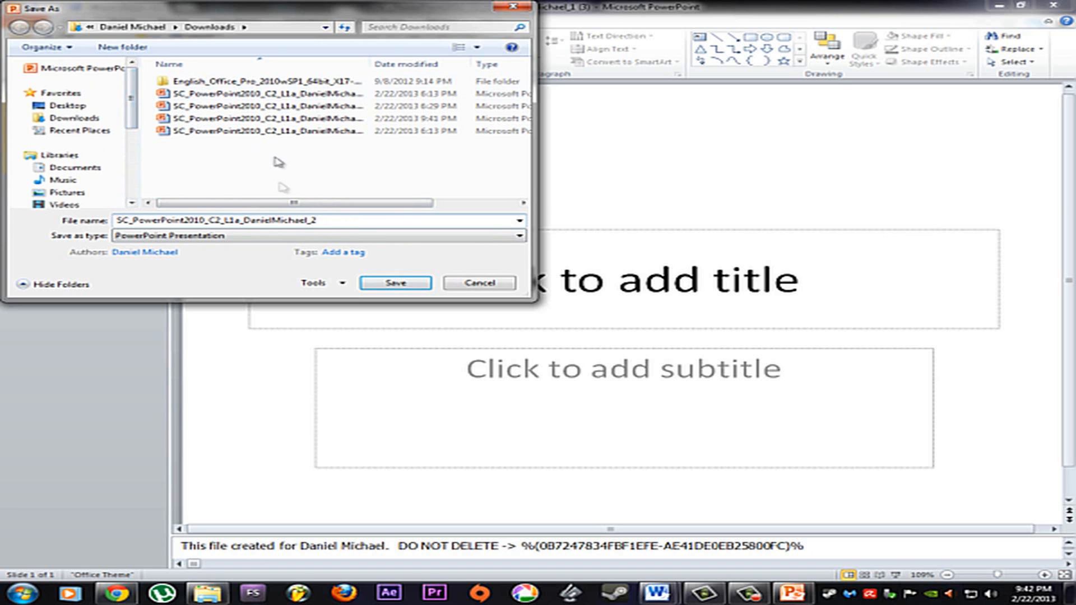
scroll(100, 112, "down", 4)
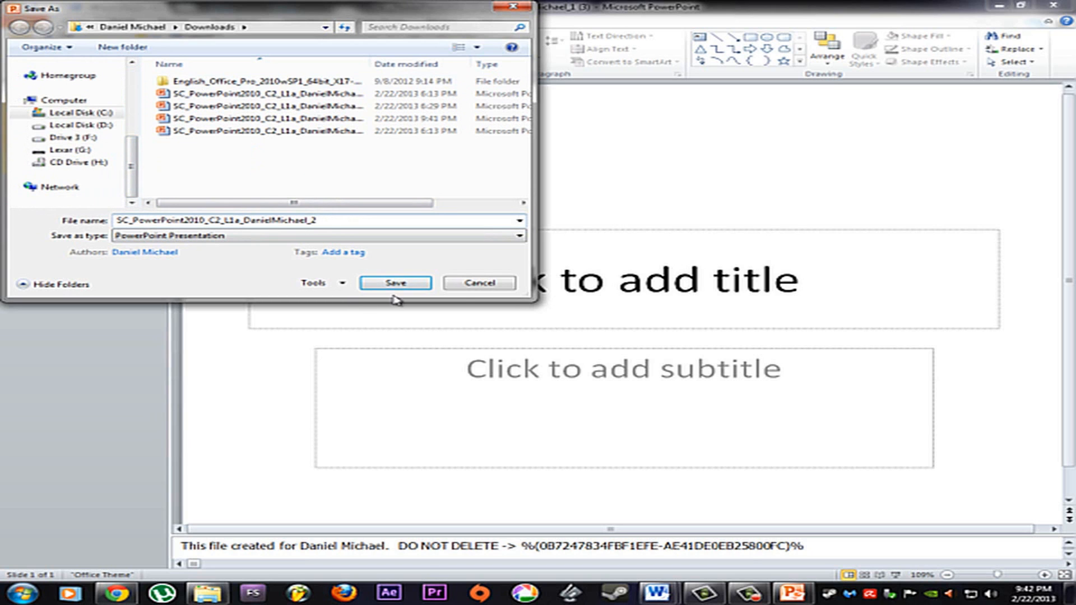
left_click(462, 290)
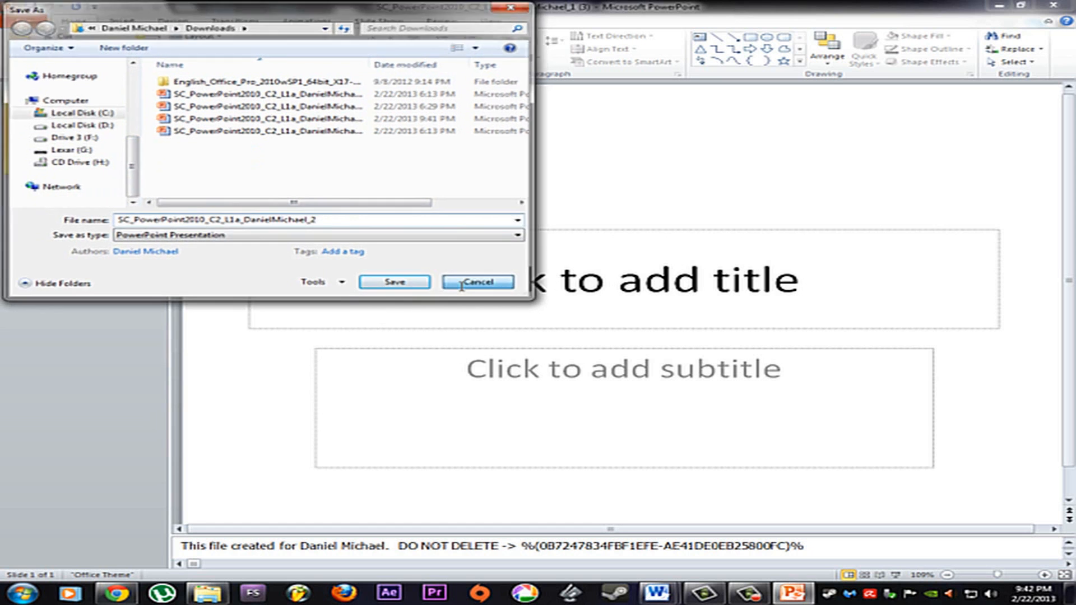
left_click(1050, 8)
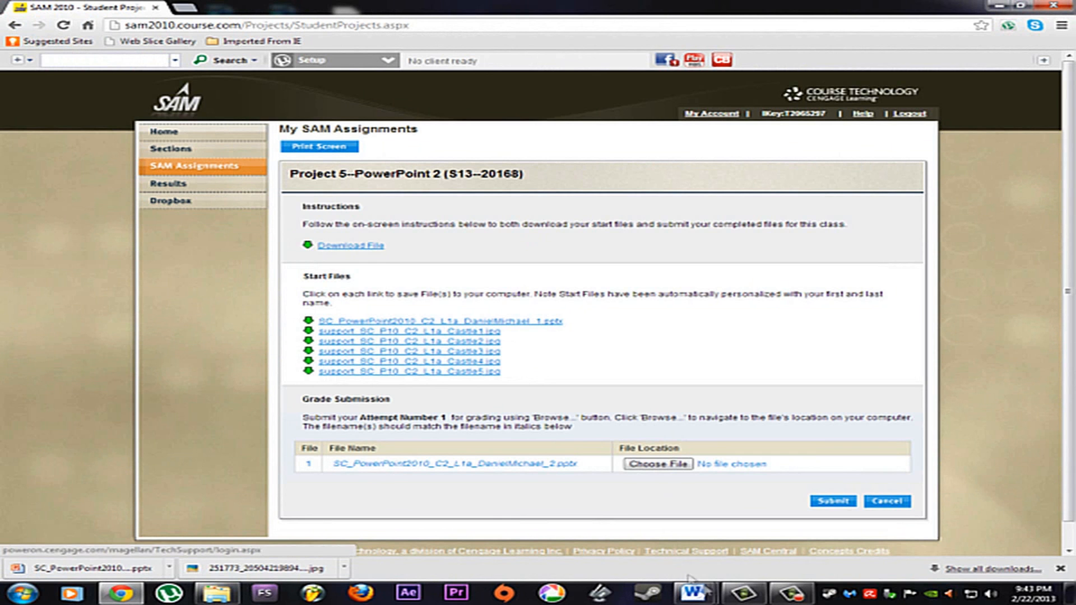
Step: Launch Microsoft Word 2010 from the Start menu
mouse_move(695, 594)
left_click(26, 594)
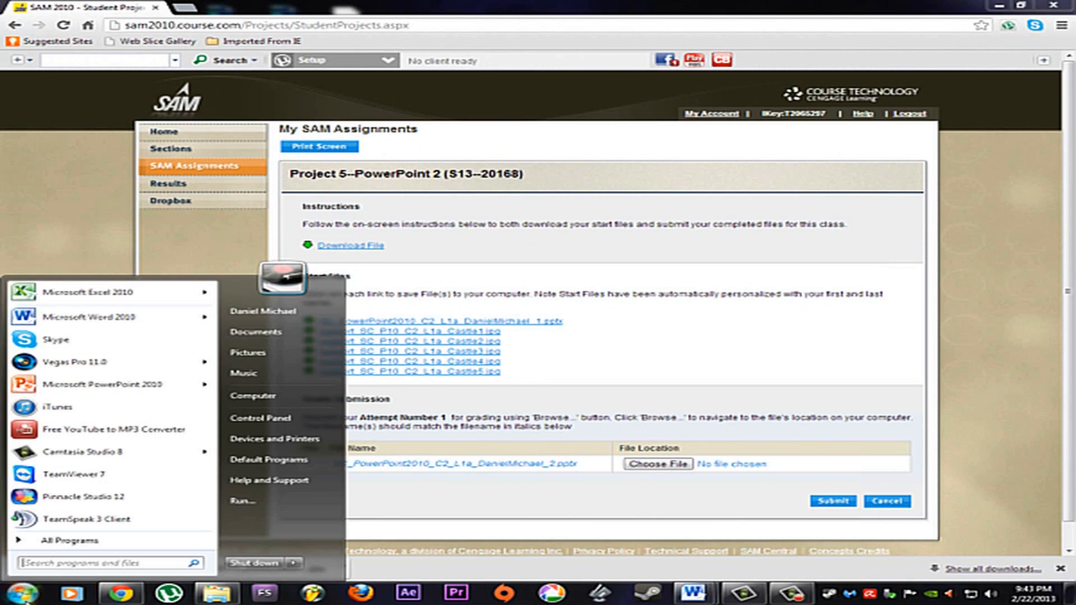
left_click(88, 321)
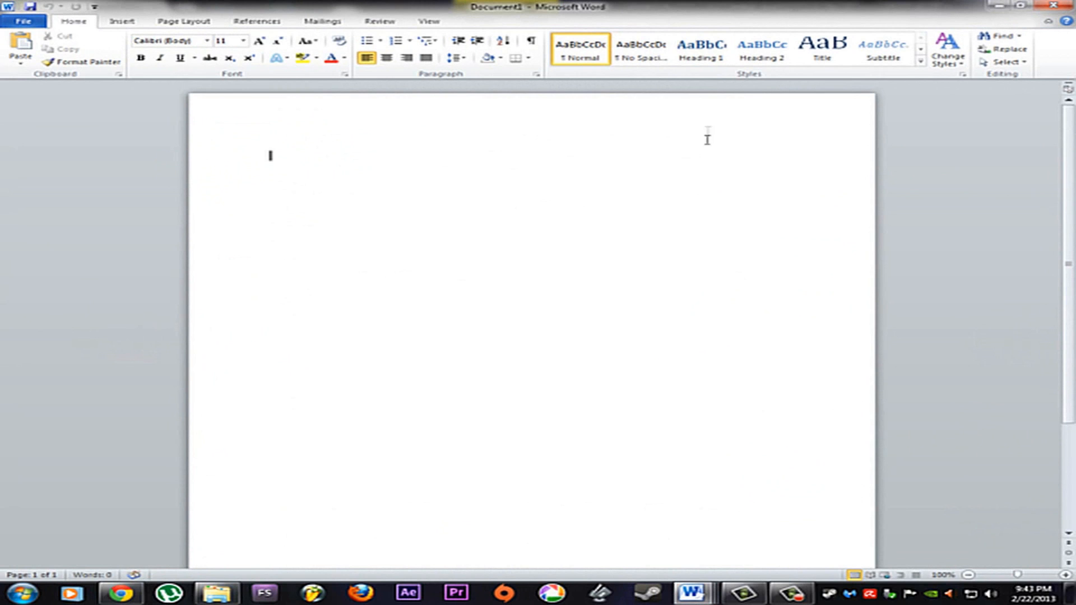
left_click_drag(1061, 131, 1045, 256)
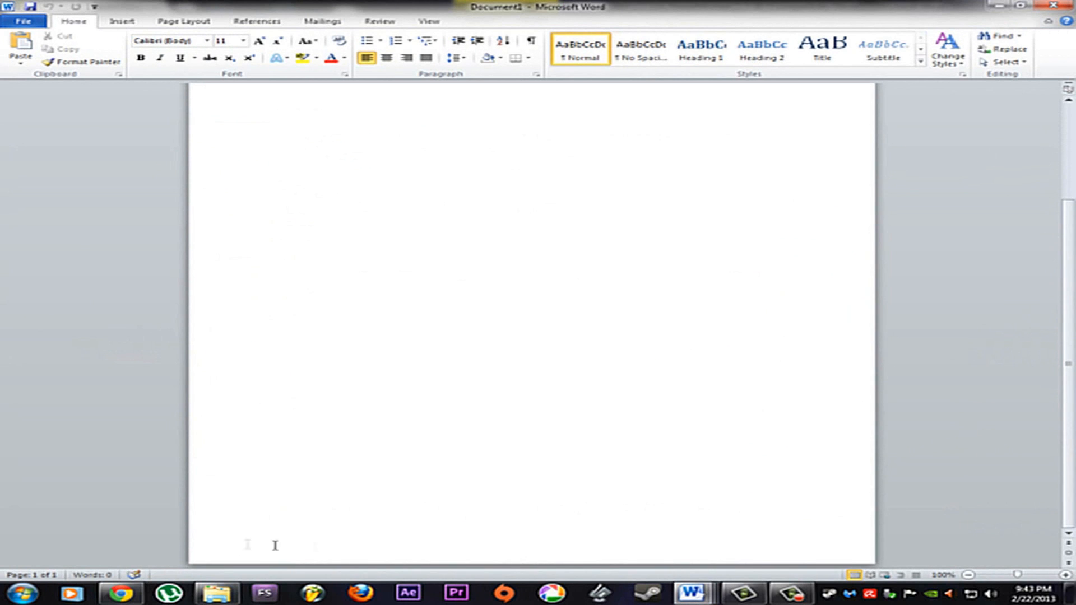
Step: Switch to the sample game-controller research paper and scroll through it
mouse_move(691, 597)
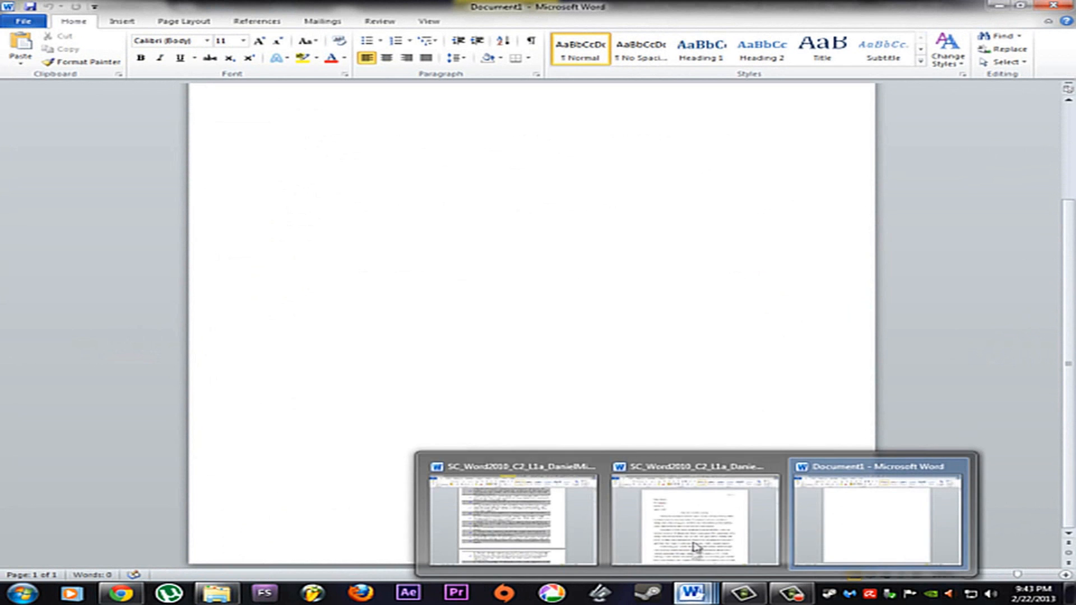
left_click(695, 548)
scroll(659, 368, "down", 3)
scroll(660, 368, "down", 2)
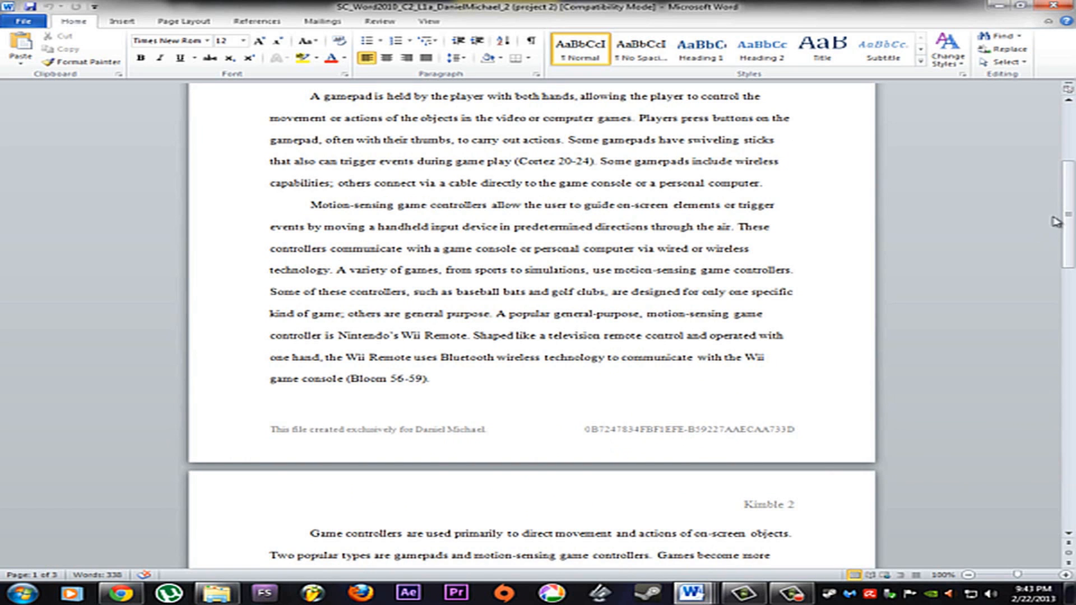
left_click_drag(1067, 213, 1063, 153)
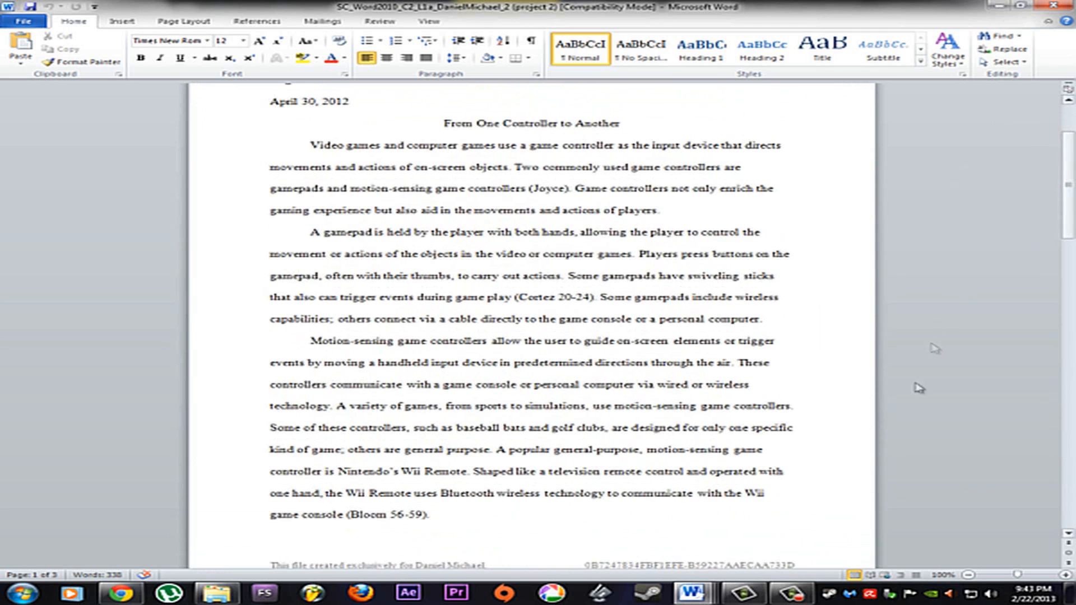
mouse_move(704, 598)
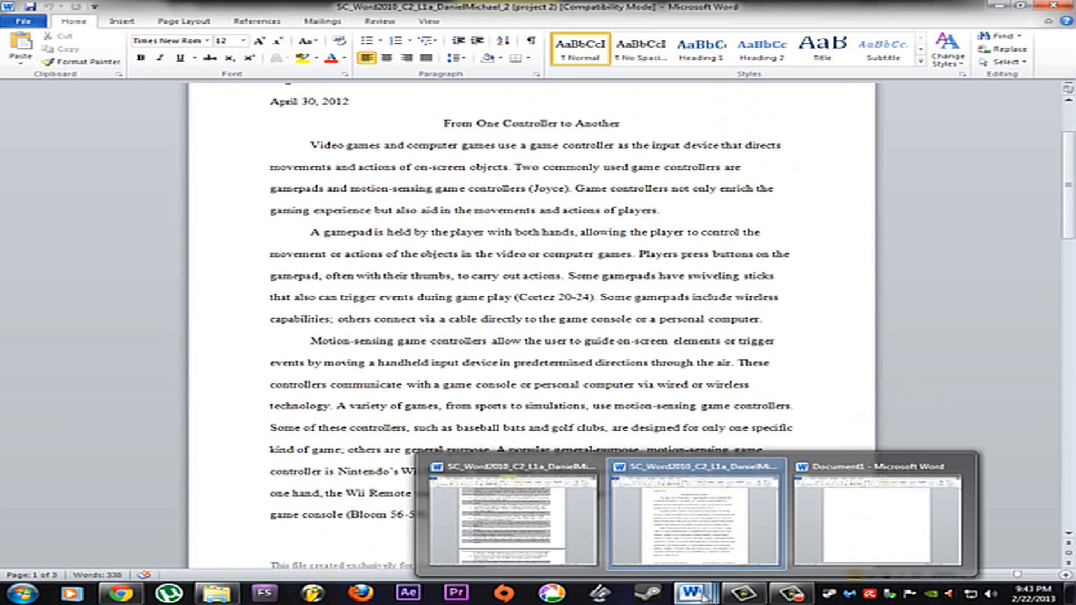
Step: Switch to the blank Document1 from Word's taskbar preview
mouse_move(807, 522)
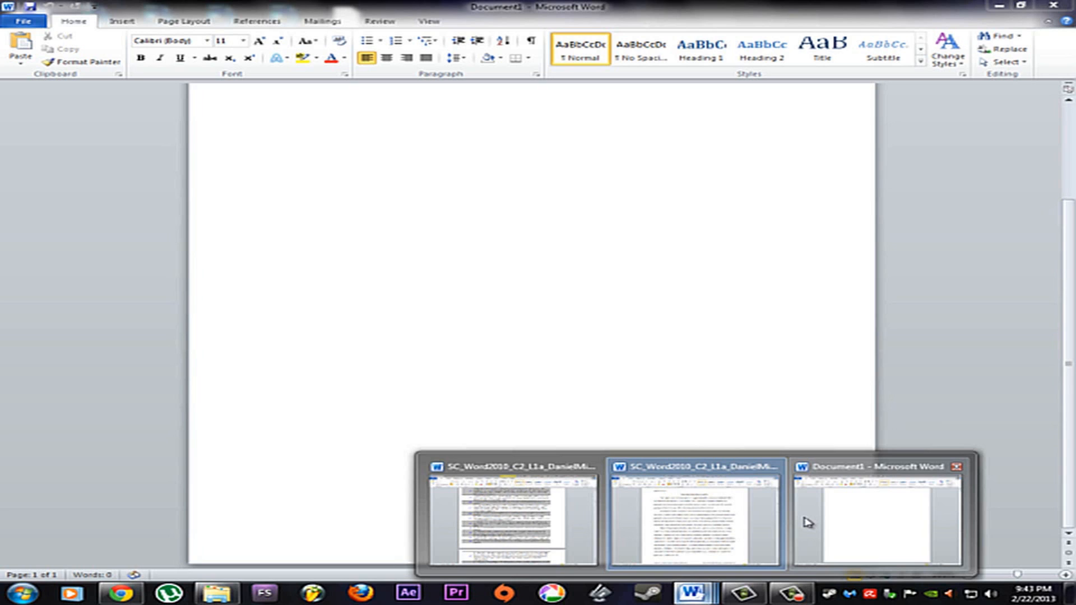
left_click(807, 522)
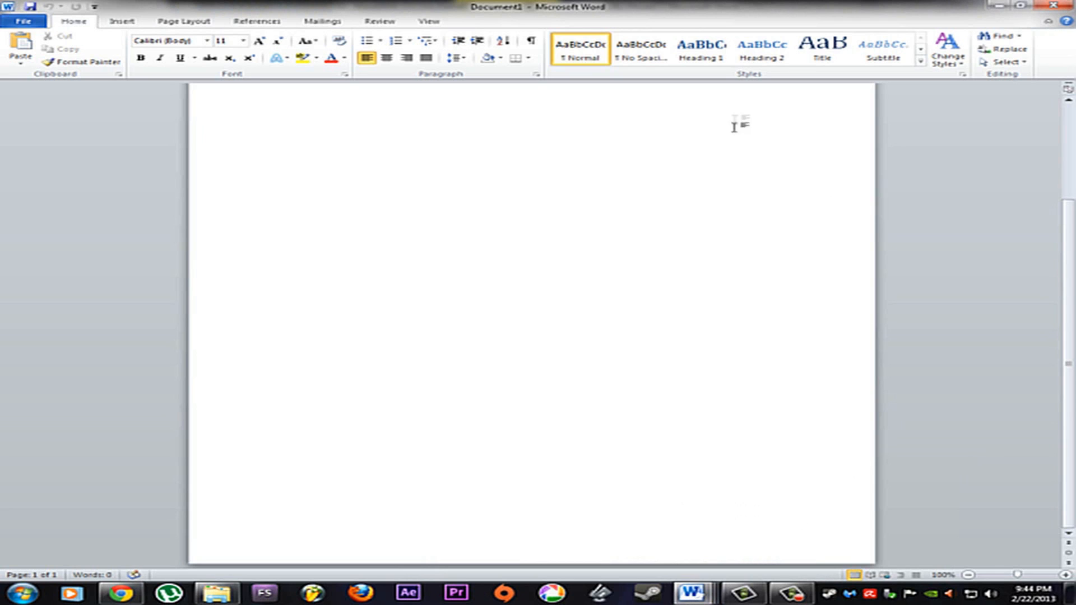
Step: Modify the Normal style to use size 12 and the Times New Roman font
right_click(582, 55)
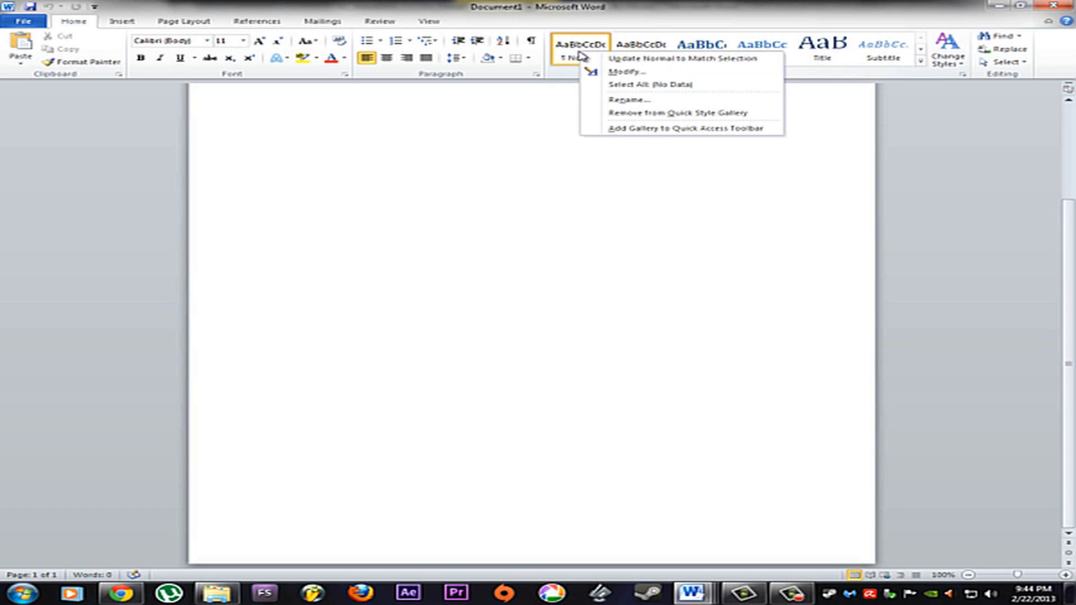
left_click(628, 71)
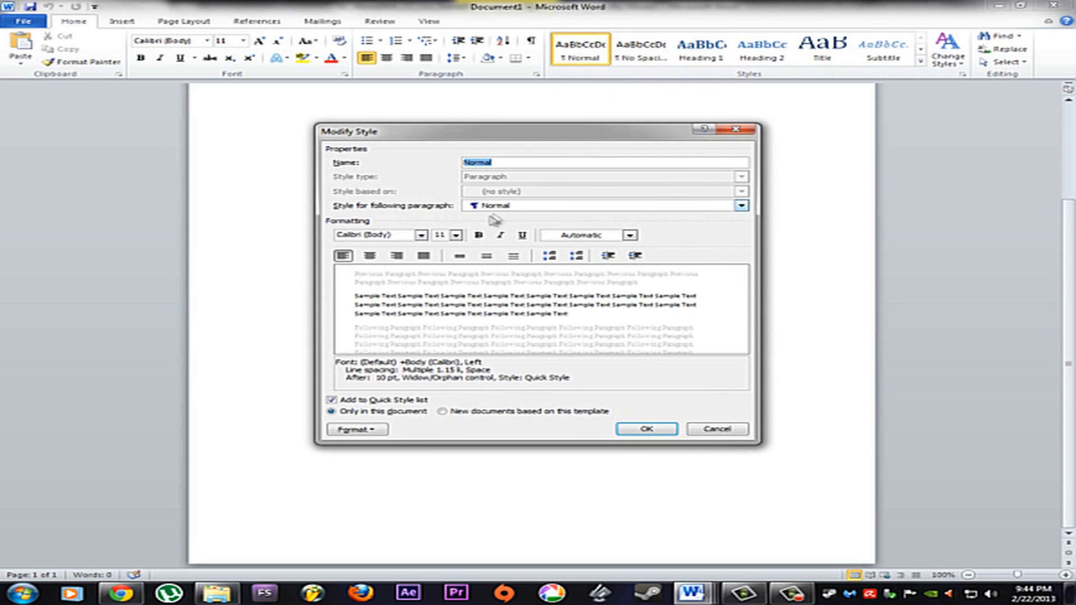
left_click(456, 234)
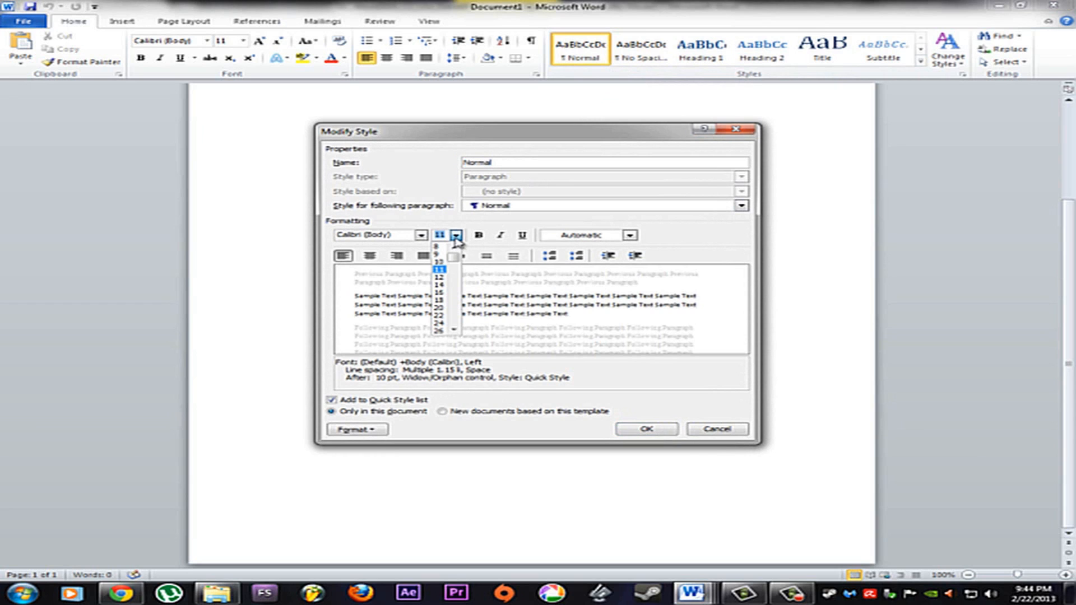
left_click(444, 277)
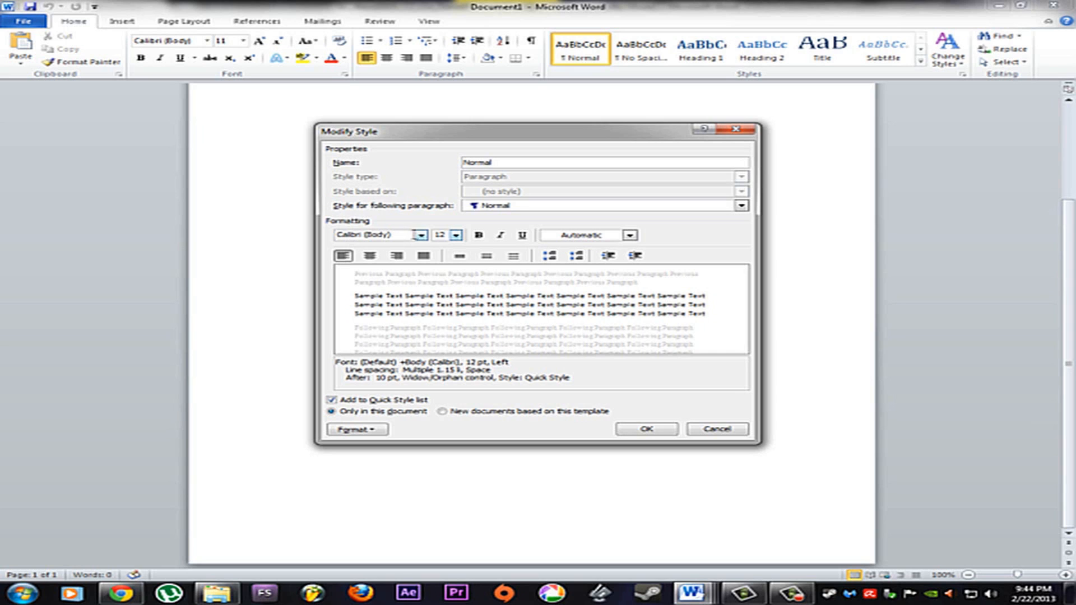
left_click(422, 235)
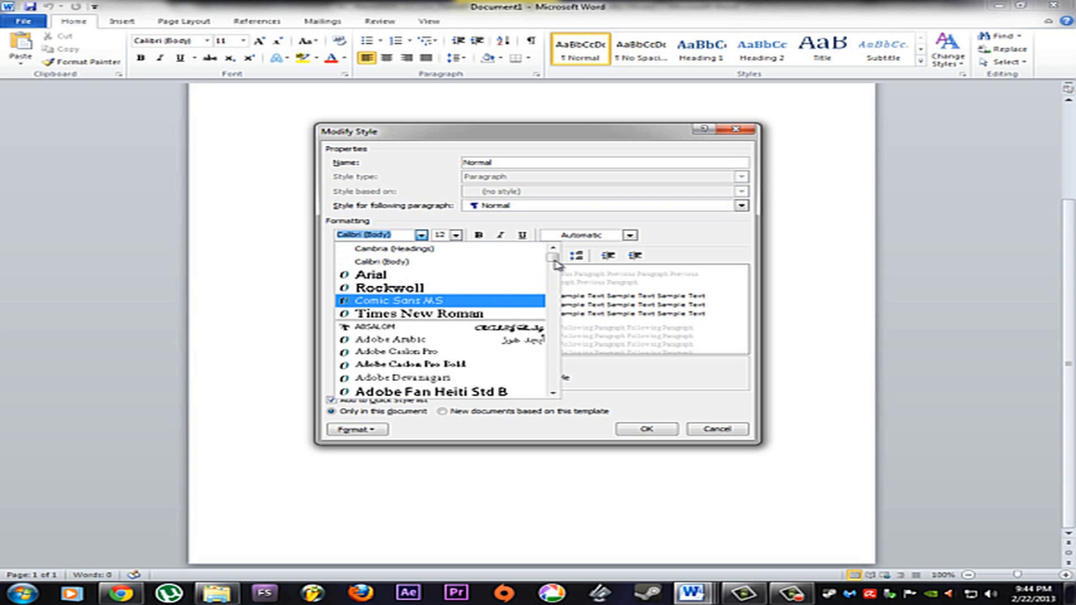
left_click_drag(555, 263, 554, 378)
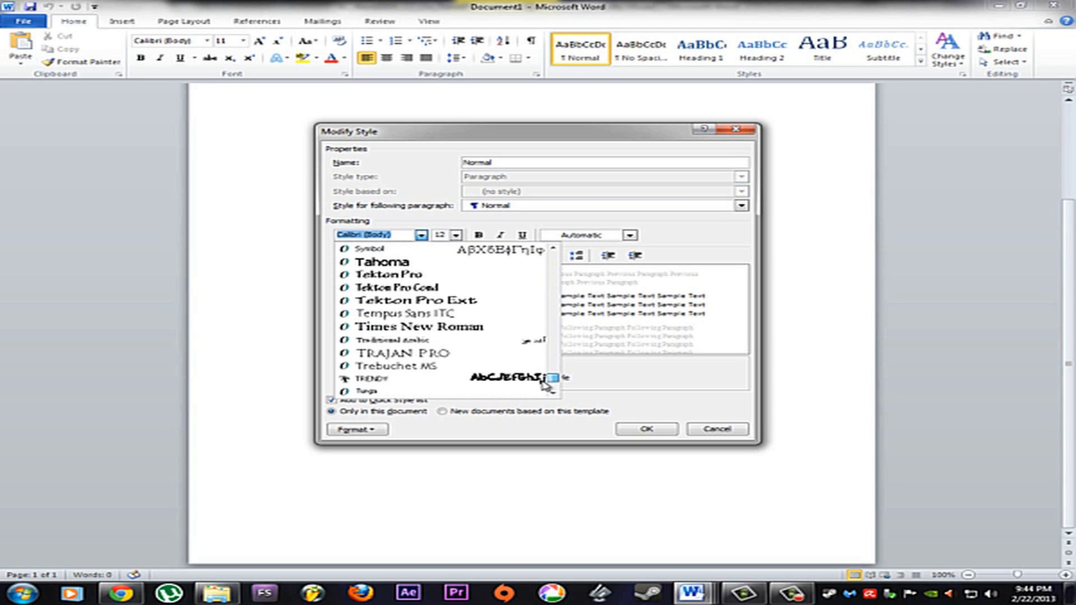
left_click(463, 331)
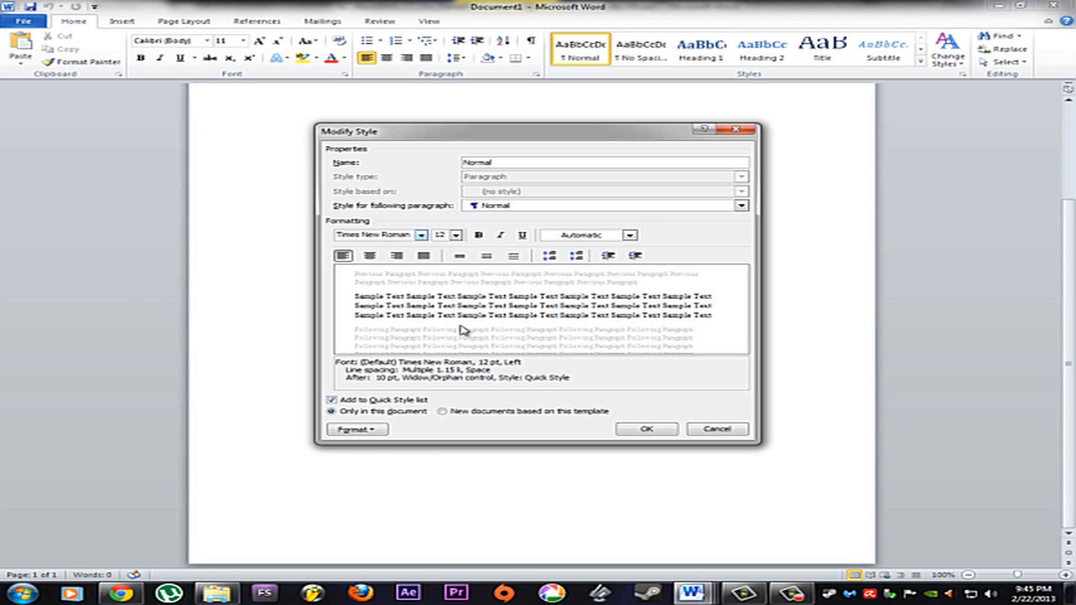
left_click(646, 428)
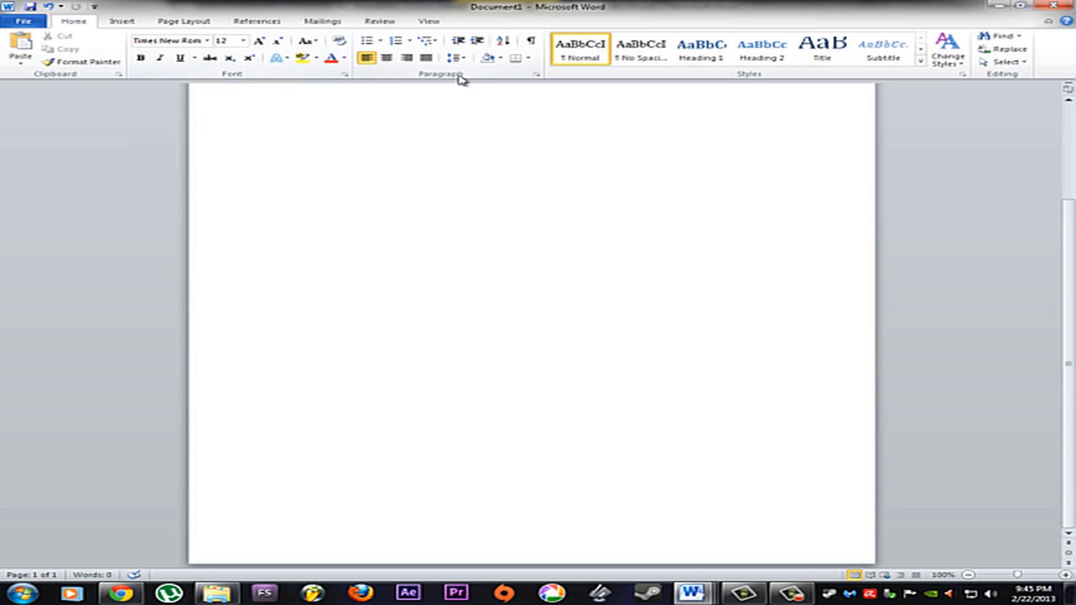
Step: Set the paragraph line spacing to 2.0
mouse_move(363, 83)
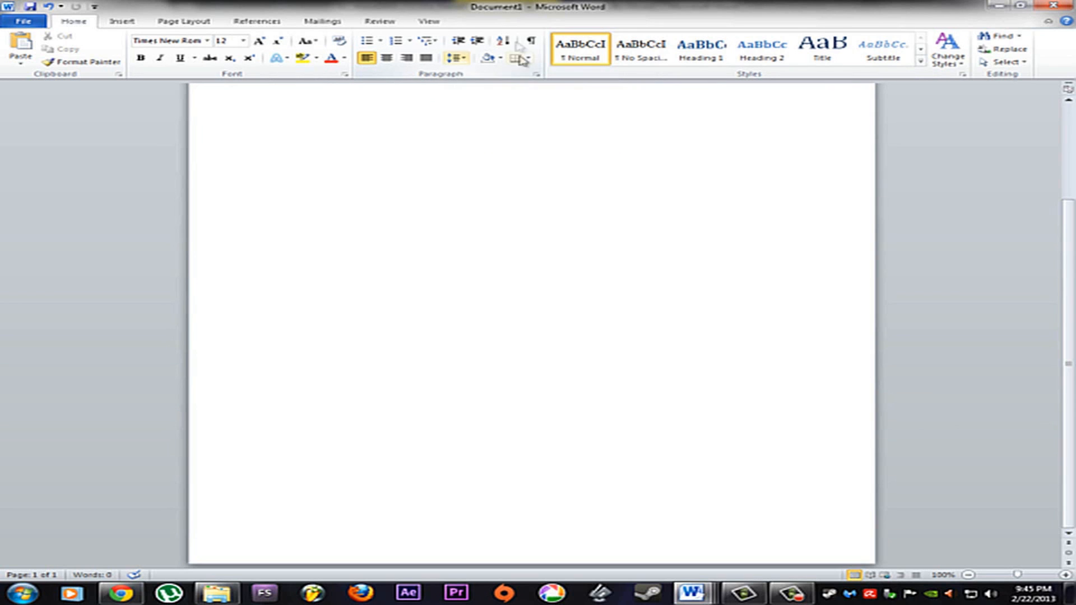
left_click(464, 60)
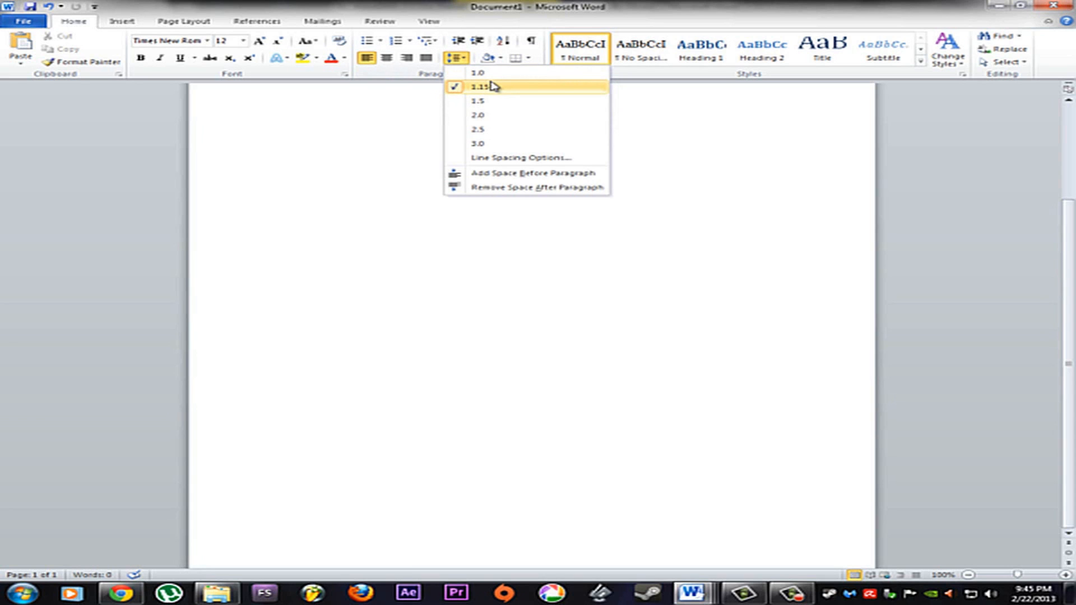
left_click(488, 115)
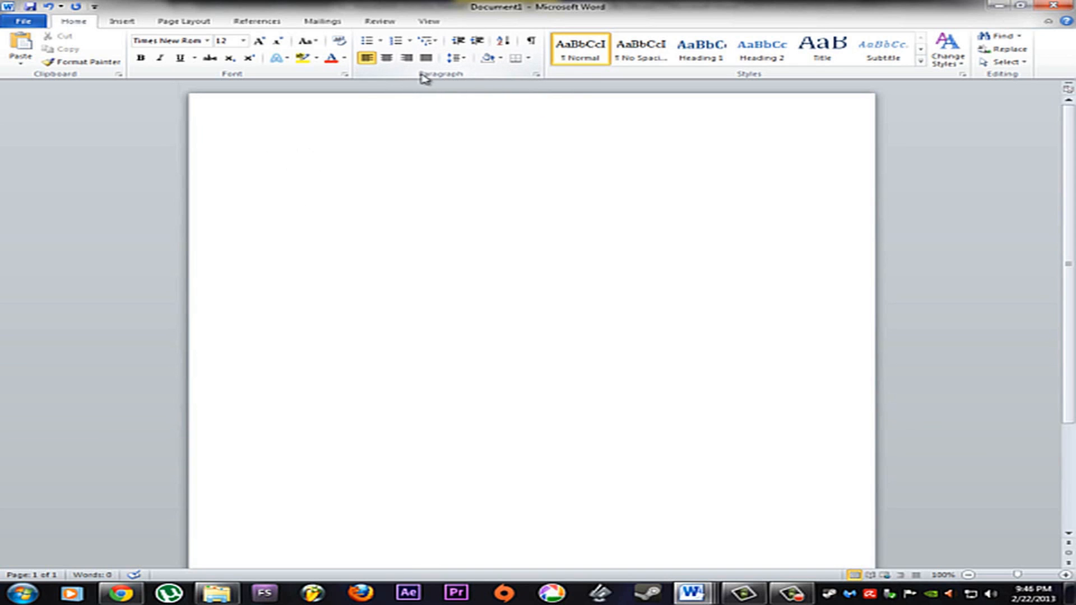
Step: In the Paragraph dialog, set Spacing After to 0 pt and apply
left_click(539, 78)
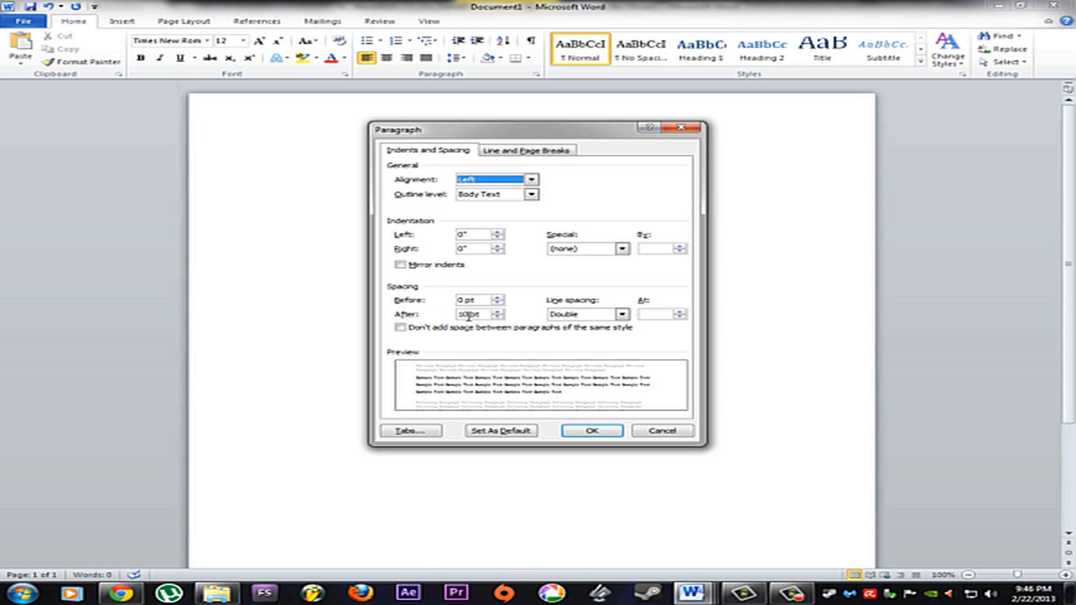
left_click(468, 315)
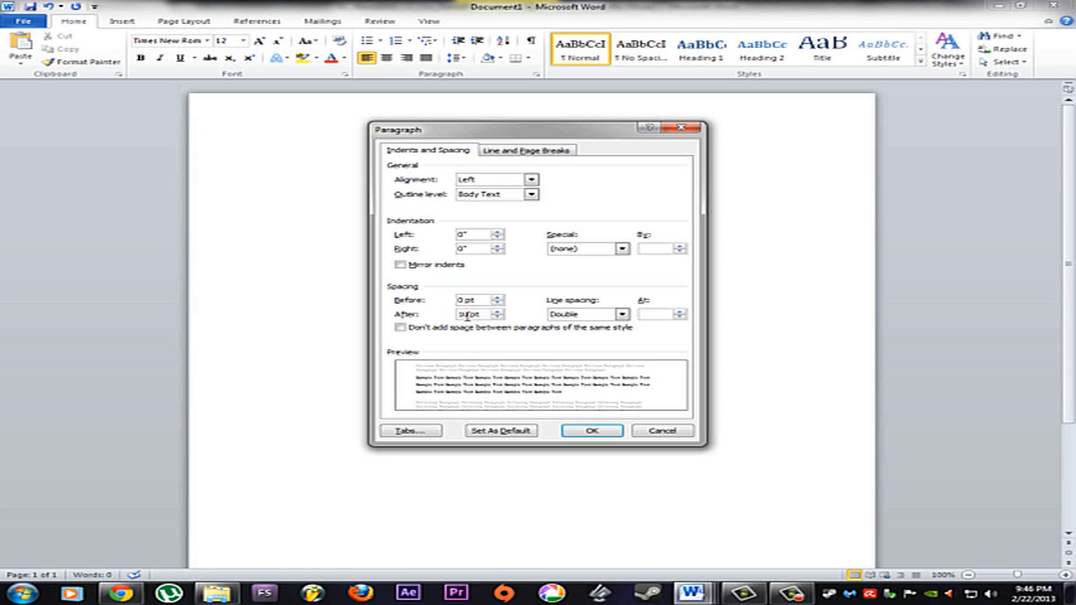
left_click(497, 312)
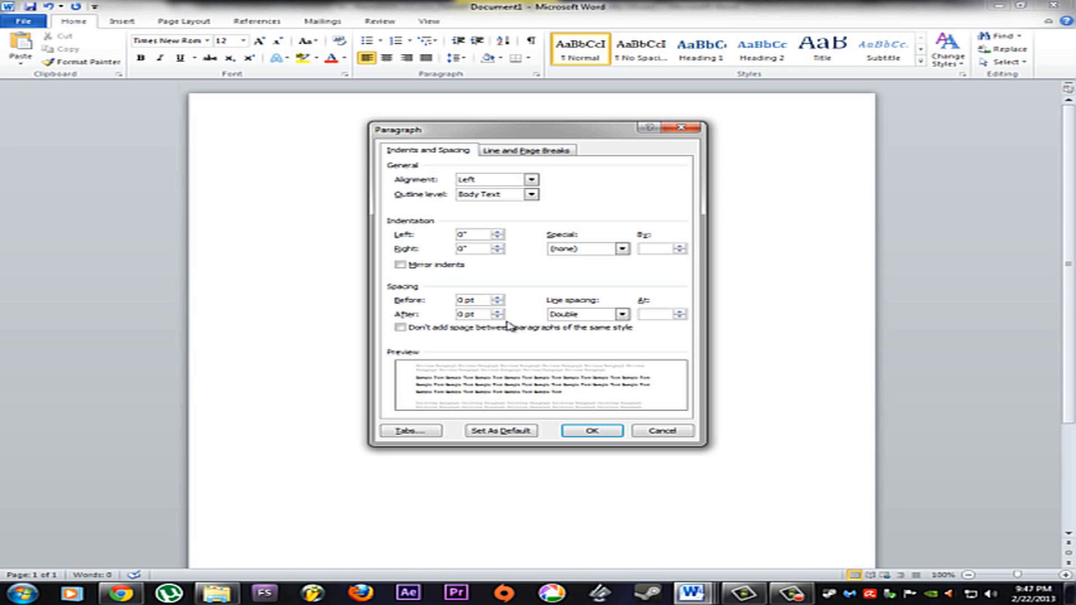
left_click(592, 433)
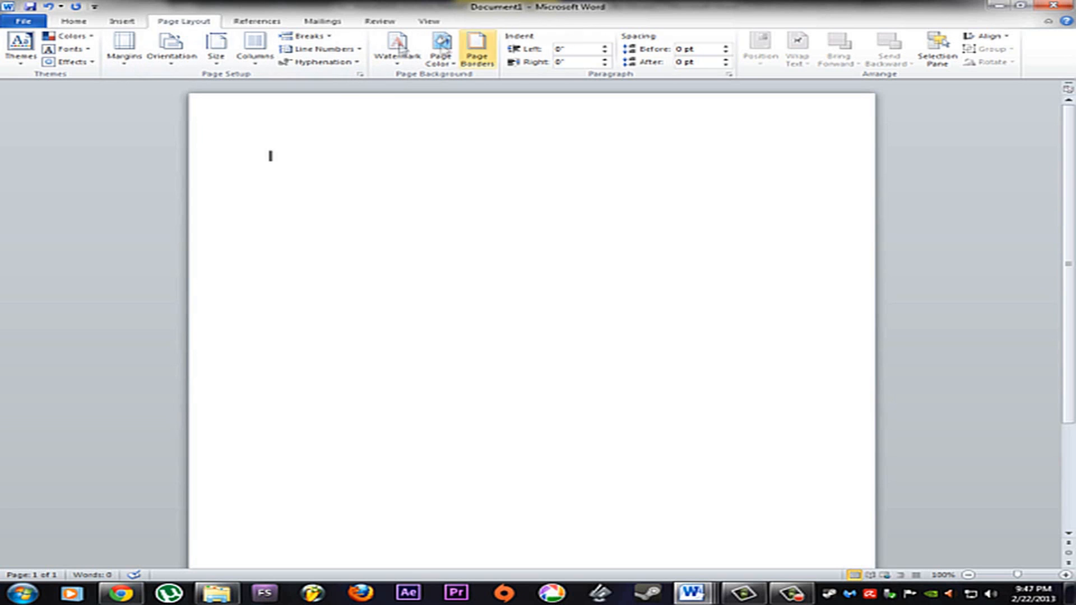
Step: Open the page header for editing via Insert > Header > Edit Header
left_click(129, 23)
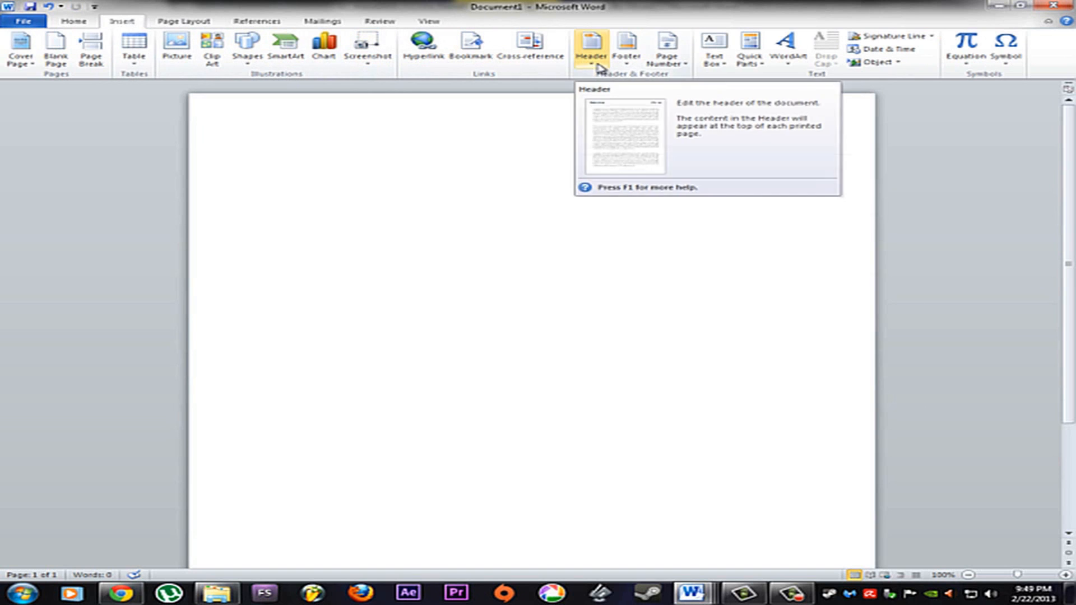
left_click(591, 47)
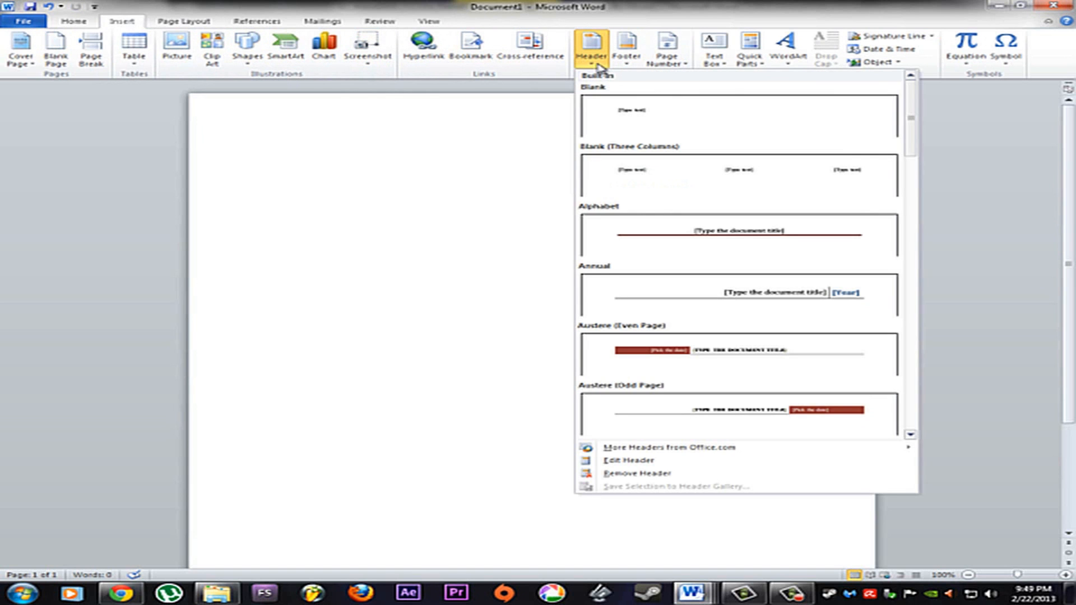
left_click(639, 460)
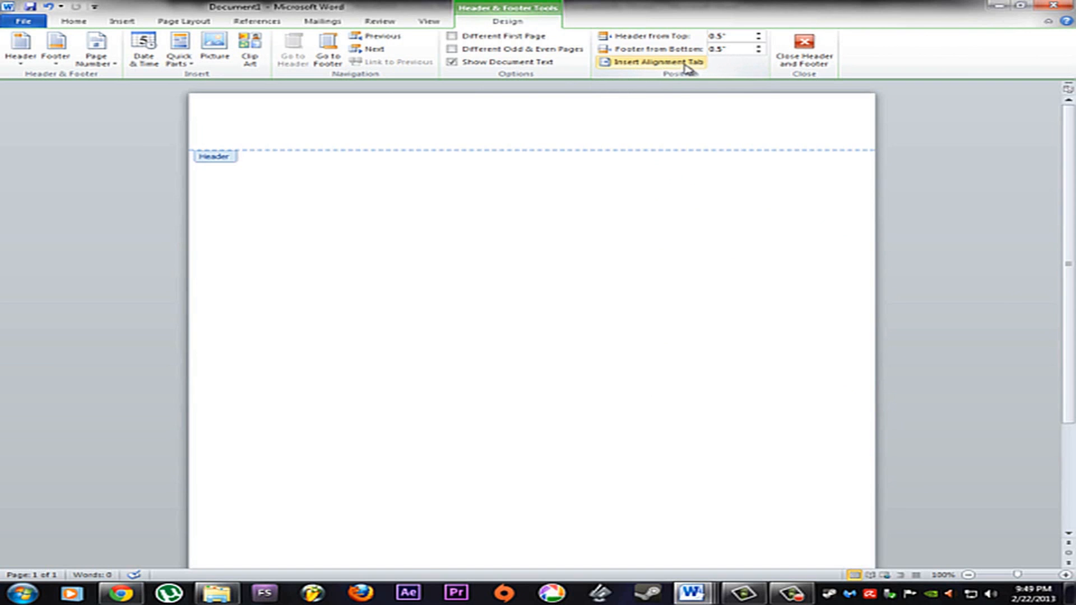
Step: Insert a right-aligned alignment tab at the header's right margin
left_click(655, 65)
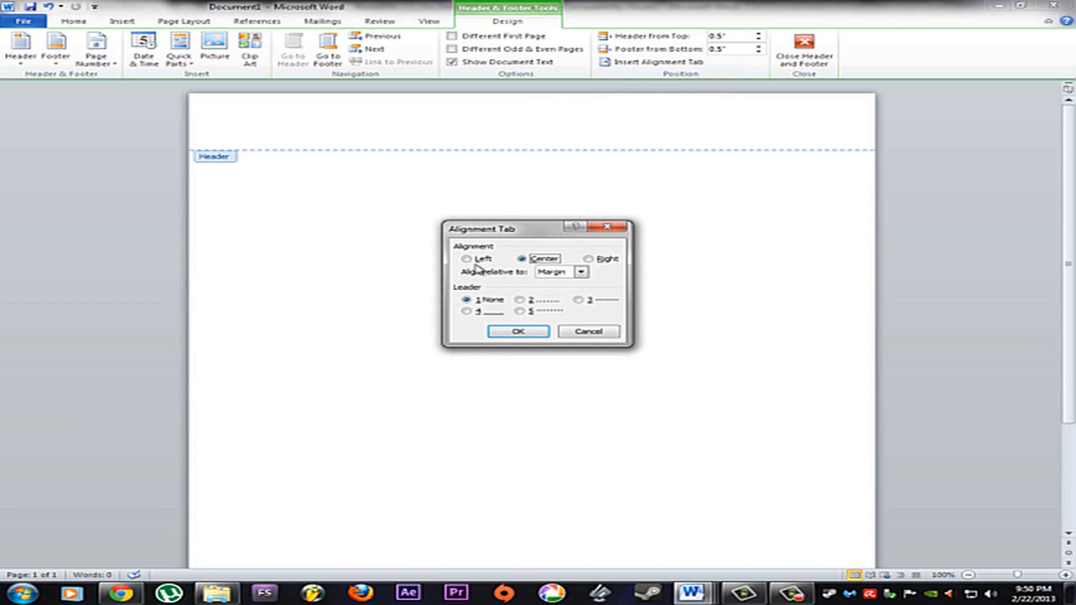
left_click(588, 259)
left_click(522, 332)
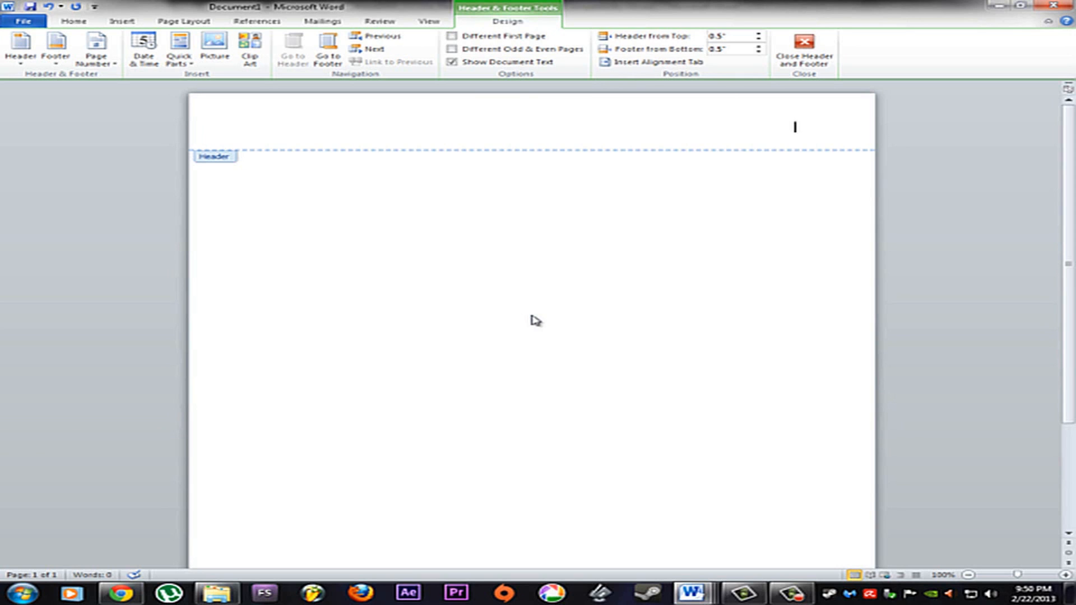
Step: Type the author's surname in the header and bring up the Page Number options
type("Kimble")
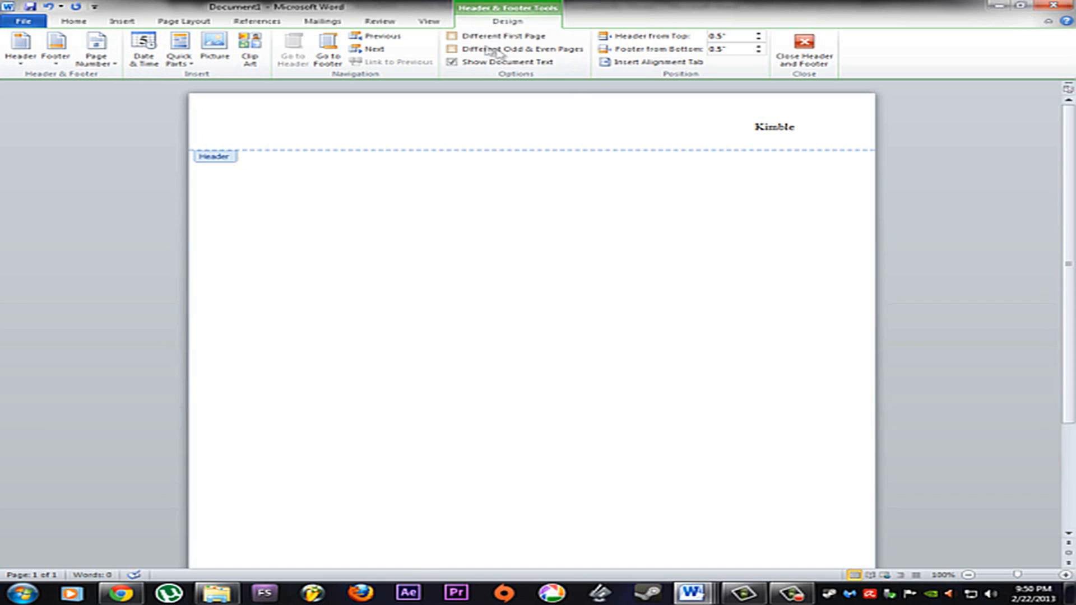
left_click(117, 67)
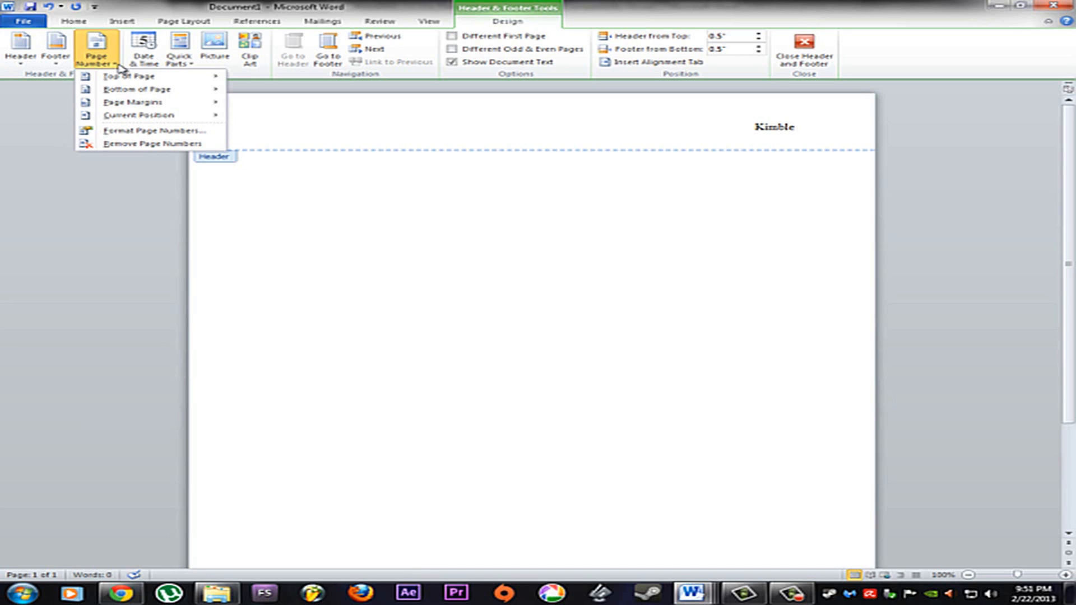
Step: Insert a plain page number 1 after the surname in the header and return to the body
mouse_move(156, 116)
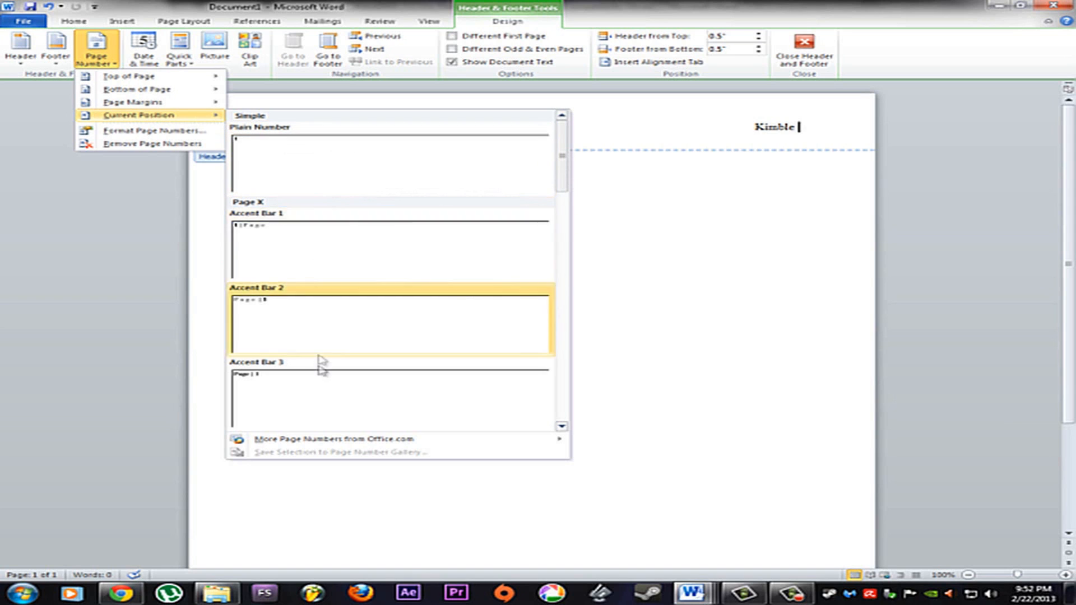
left_click(319, 166)
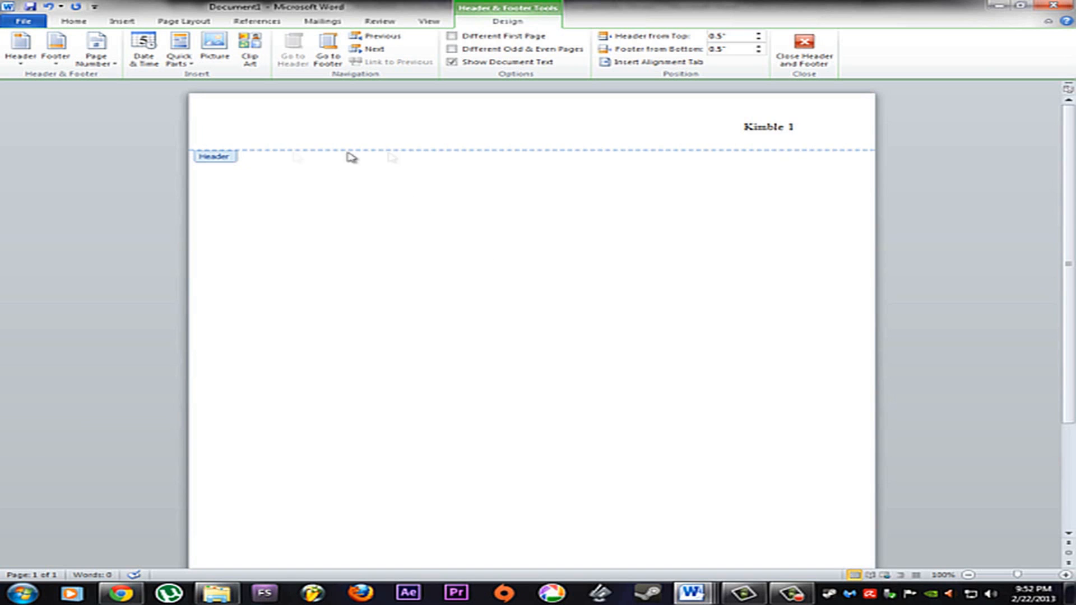
double_click(404, 224)
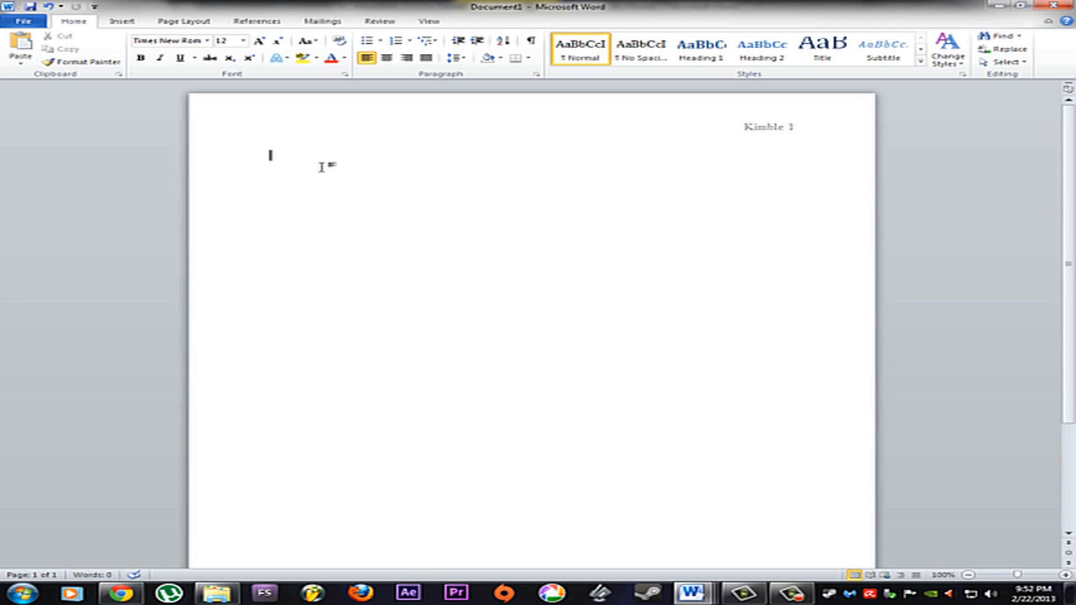
Step: Type the student's full name as the first line of the document body
type("Hart")
type("ey Kim")
type("ble")
Step: Add the instructor's name on a new line below the student's name
key("Return")
type("M")
key("BackSpace")
key("BackSpace")
key("Return")
type("M")
key("BackSpace")
type("Ms")
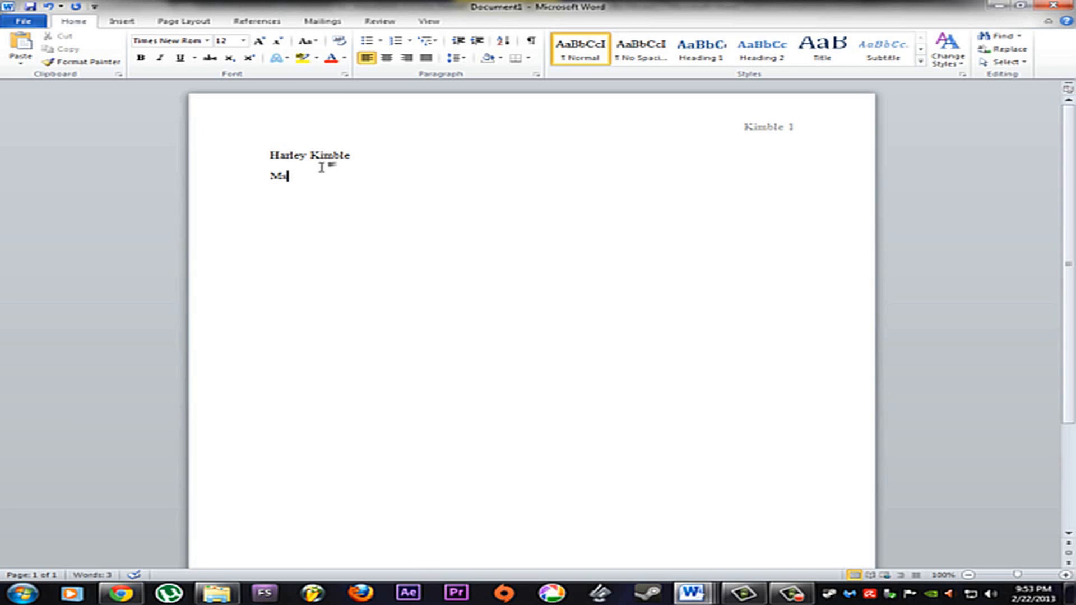
type(". Lonherst")
Step: Add 'English 101' on the next line, fixing the typos
key("Return")
type("Engli")
type("g")
key("BackSpace")
type("dh")
key("BackSpace")
key("BackSpace")
Step: Add the date 'April 30, 2012' and start a new paragraph below it
key("BackSpace")
key("BackSpace")
key("BackSpace")
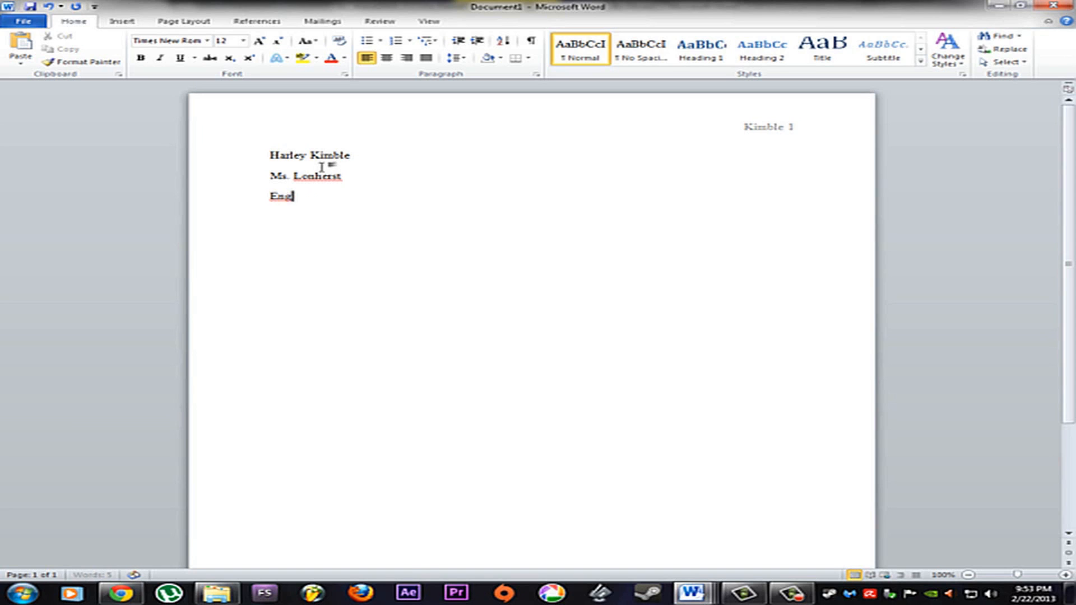
type("li")
type("dh")
type("sh")
type(" 101")
key("Return")
type("April,")
key("BackSpace")
key("BackSpace")
type("30, 2012")
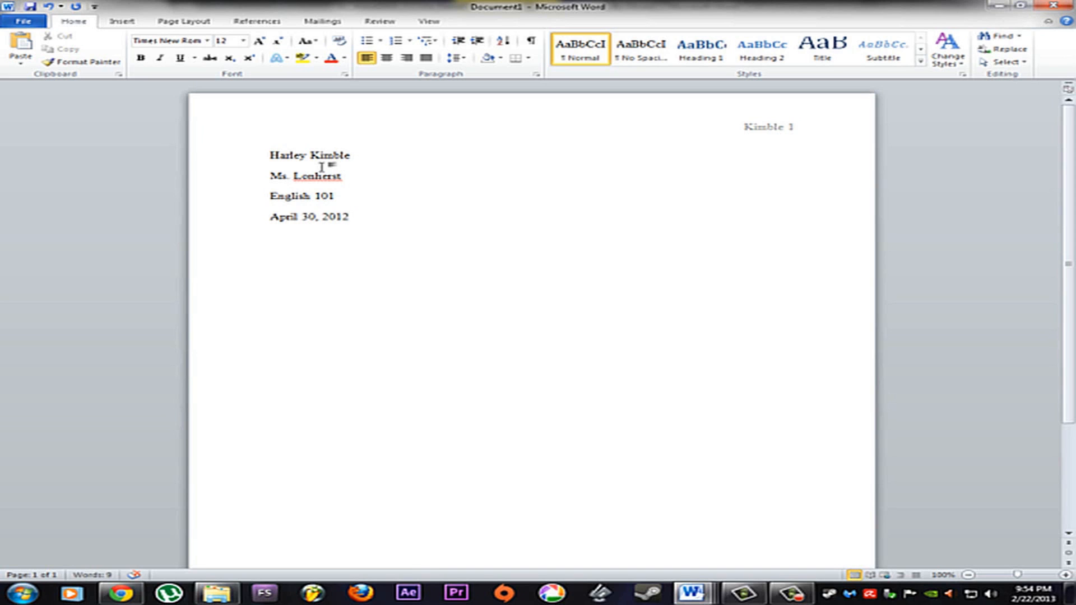
key("Return")
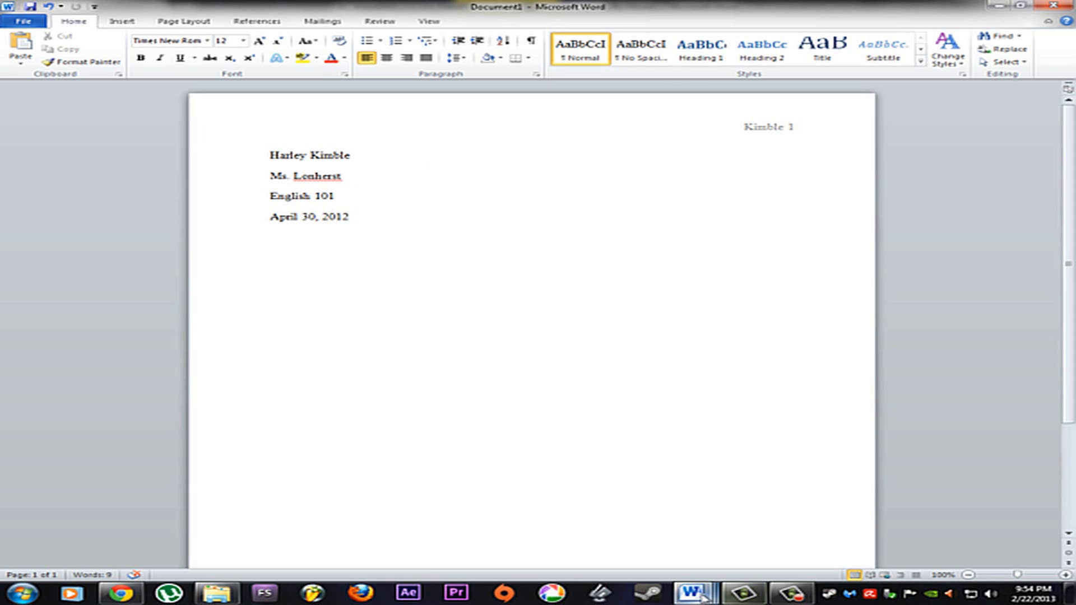
mouse_move(701, 588)
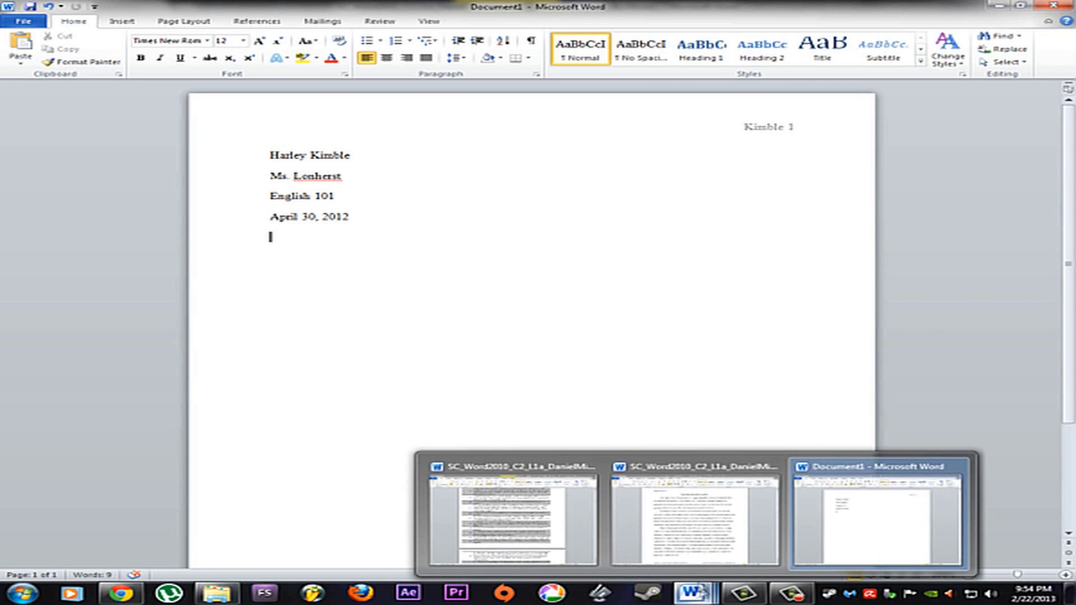
Step: Bring up the finished sample essay document from the taskbar
left_click(695, 513)
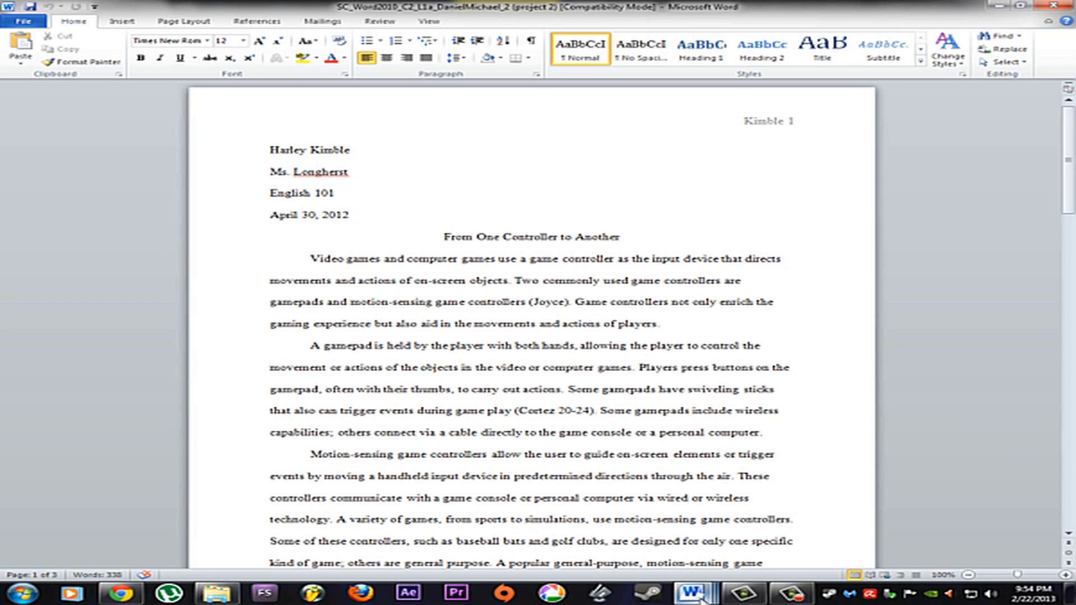
mouse_move(692, 592)
left_click(905, 527)
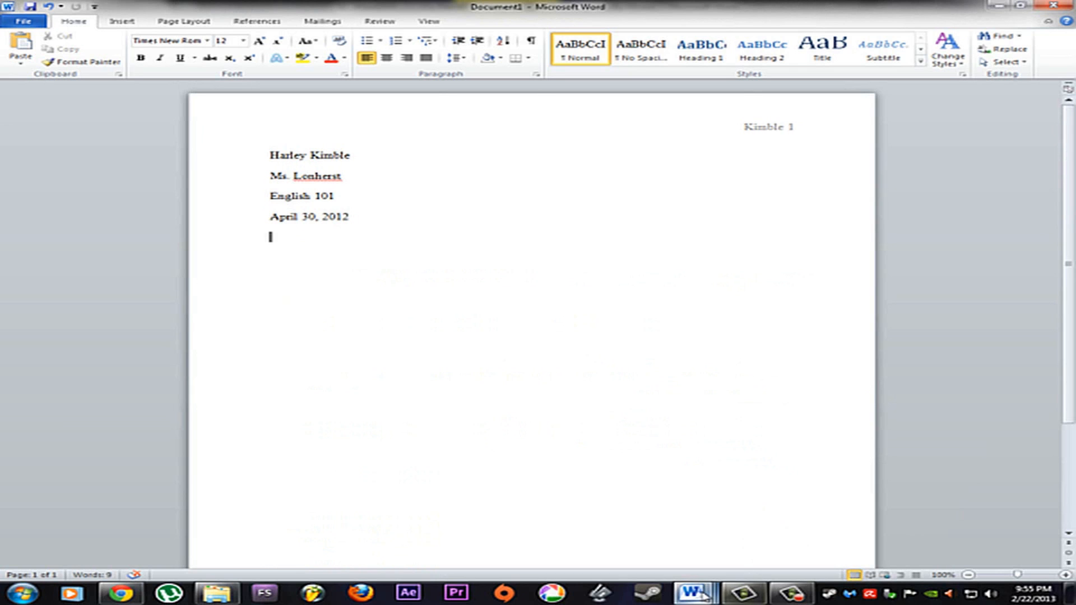
mouse_move(704, 594)
left_click(695, 521)
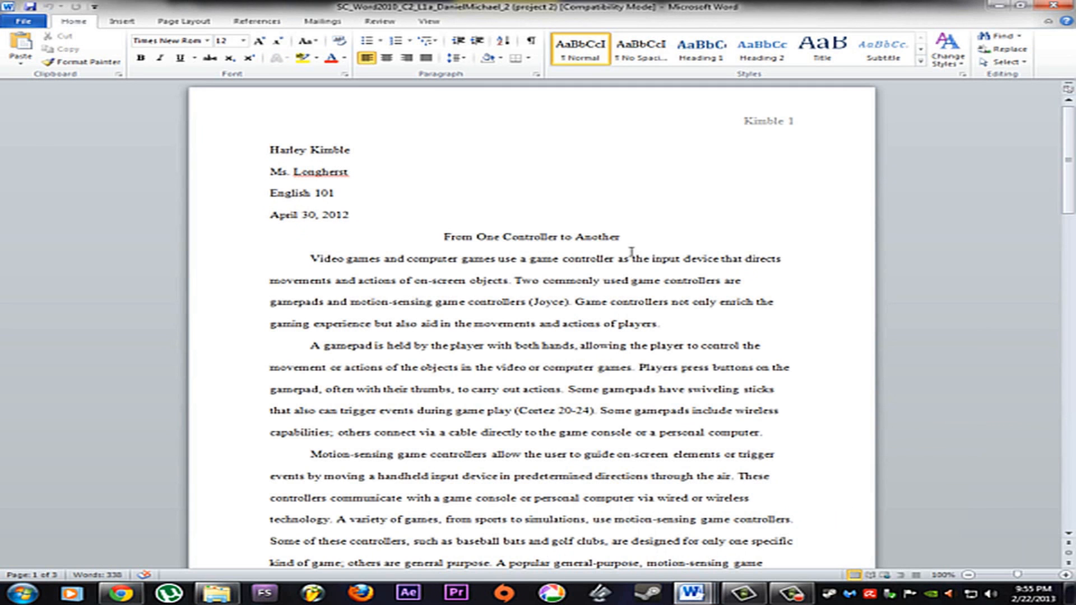
Step: Copy the title 'From One Controller to Another' and bring up paste options in Document1
left_click_drag(623, 239, 443, 237)
right_click(465, 241)
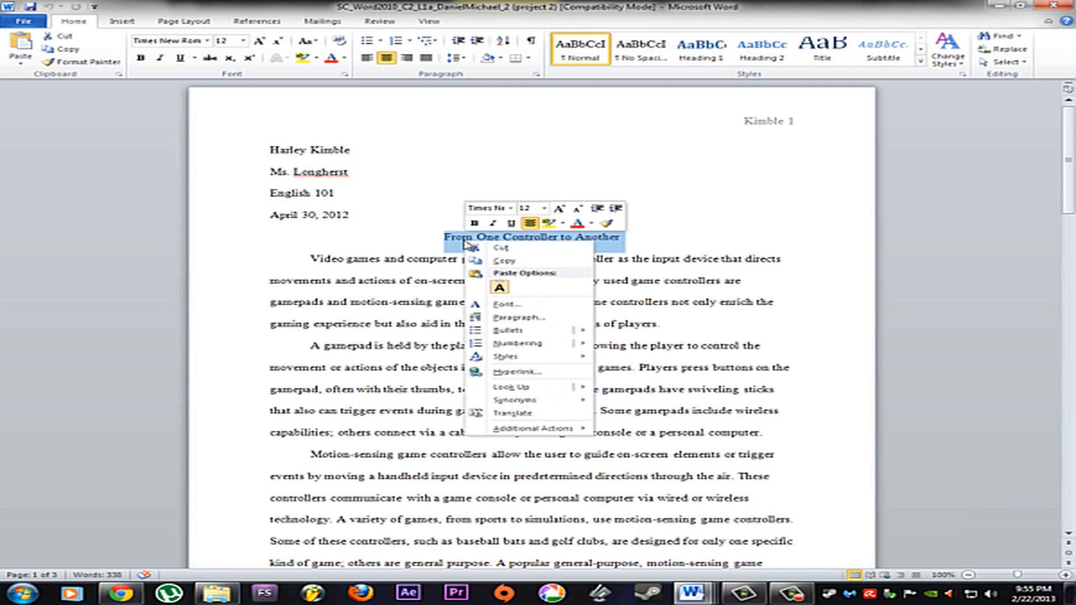
left_click(509, 260)
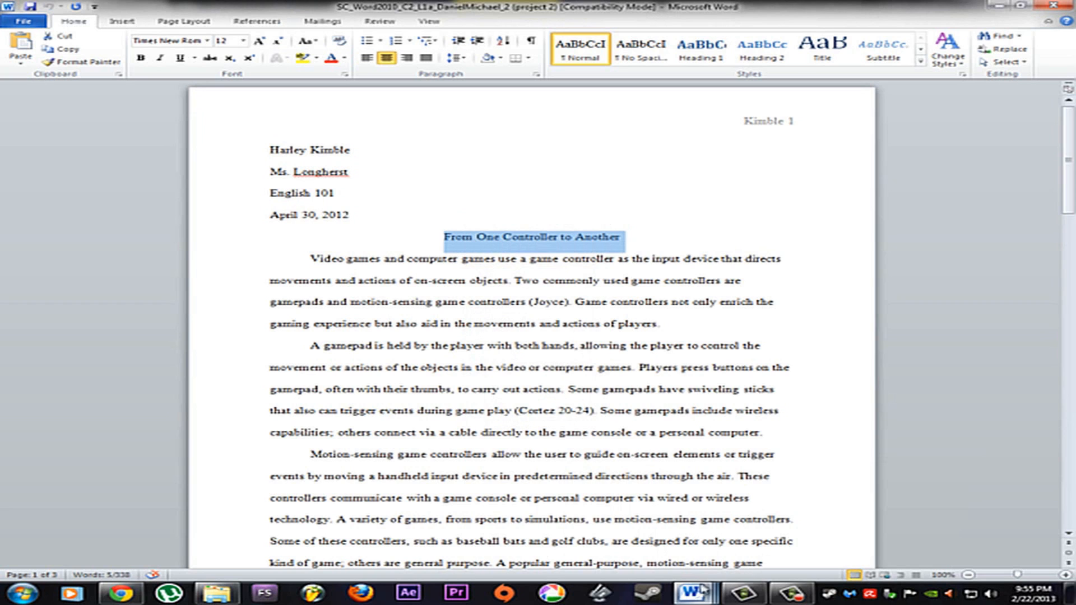
mouse_move(699, 593)
left_click(826, 538)
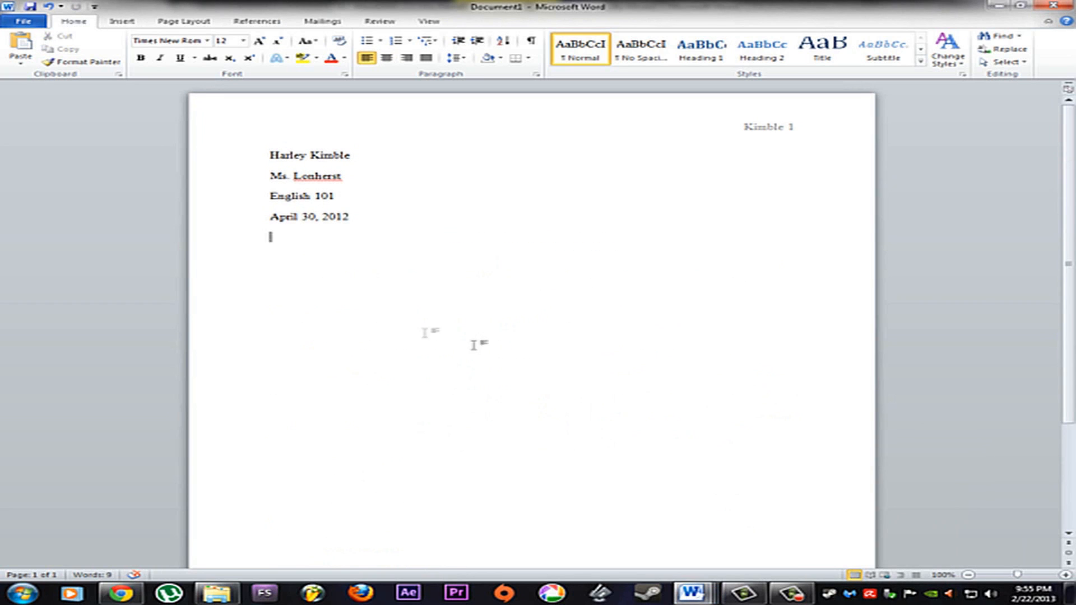
right_click(288, 240)
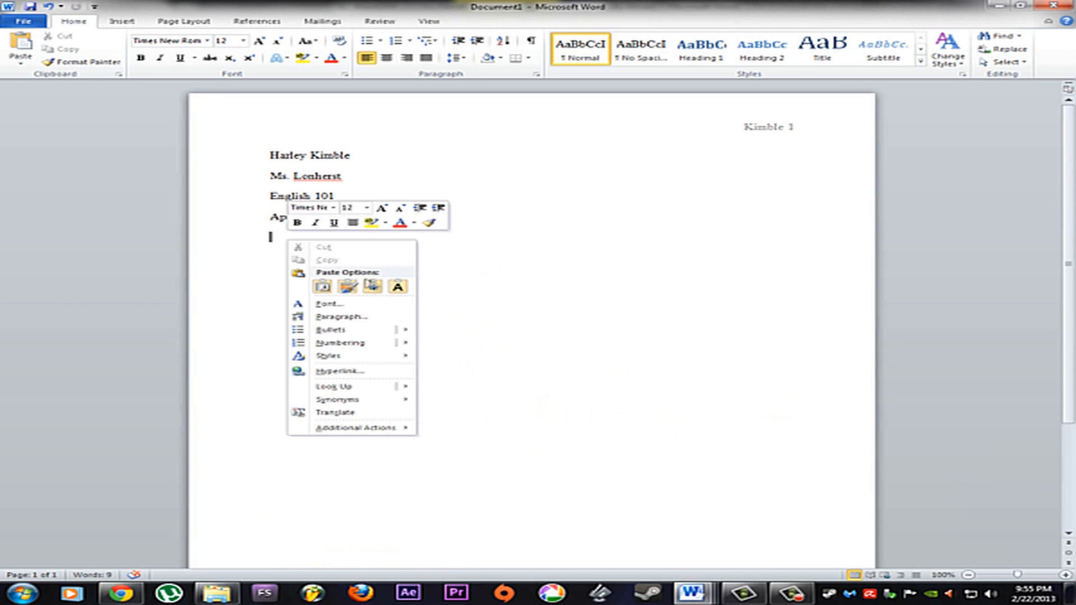
Step: Paste 'From One Controller to Another' as text only and center it below the date
left_click(398, 287)
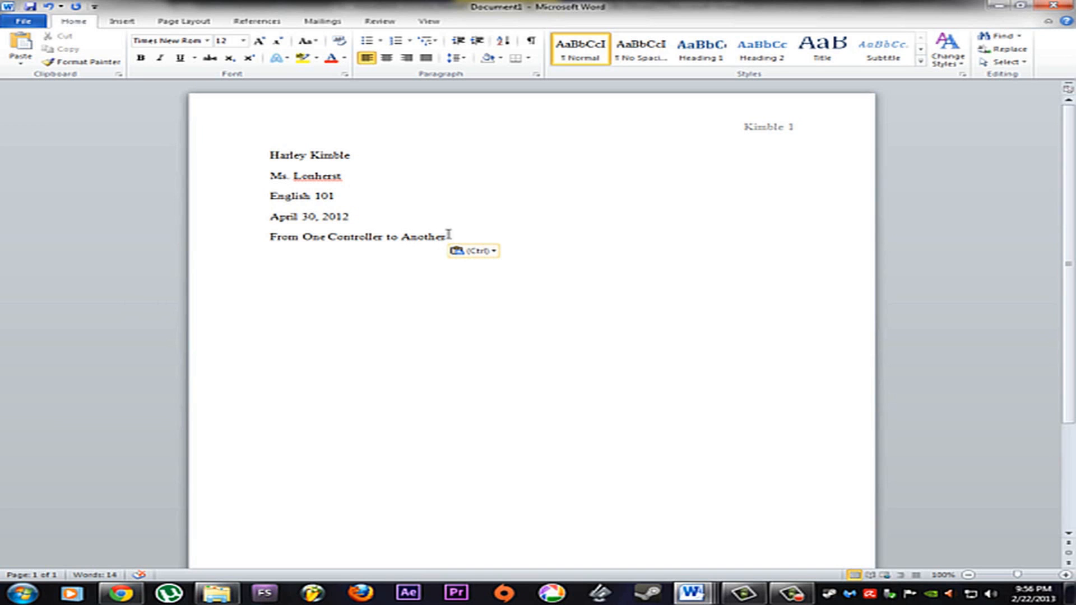
left_click_drag(446, 234, 286, 234)
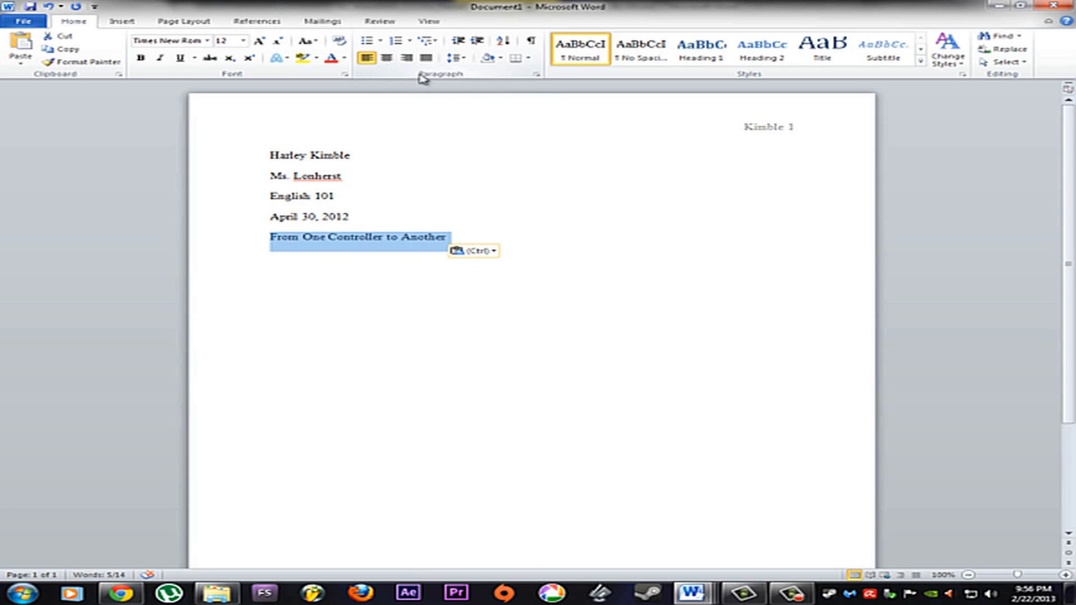
left_click(387, 59)
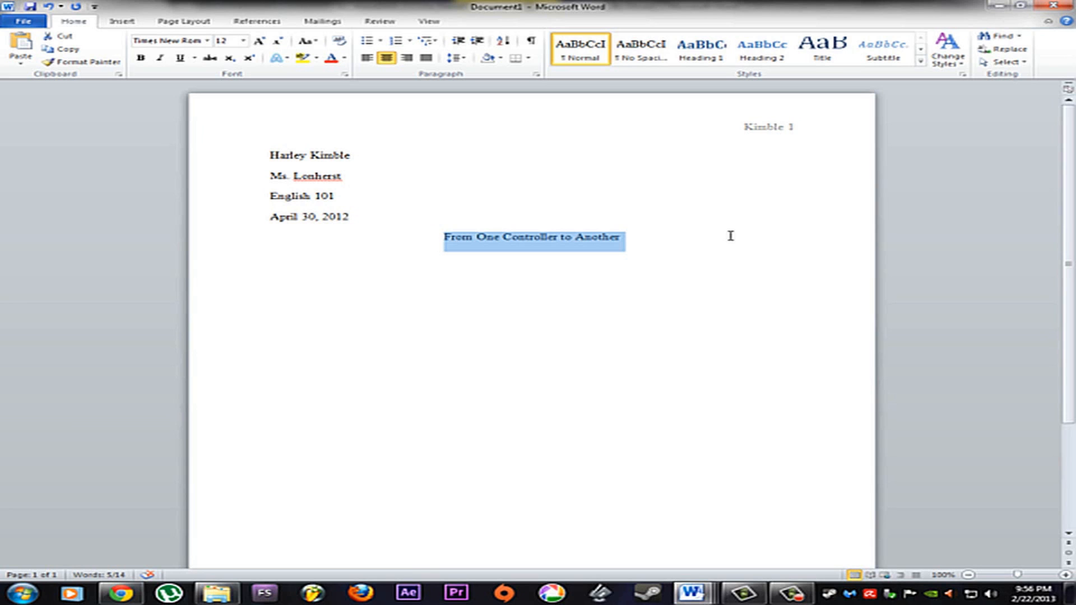
left_click(622, 238)
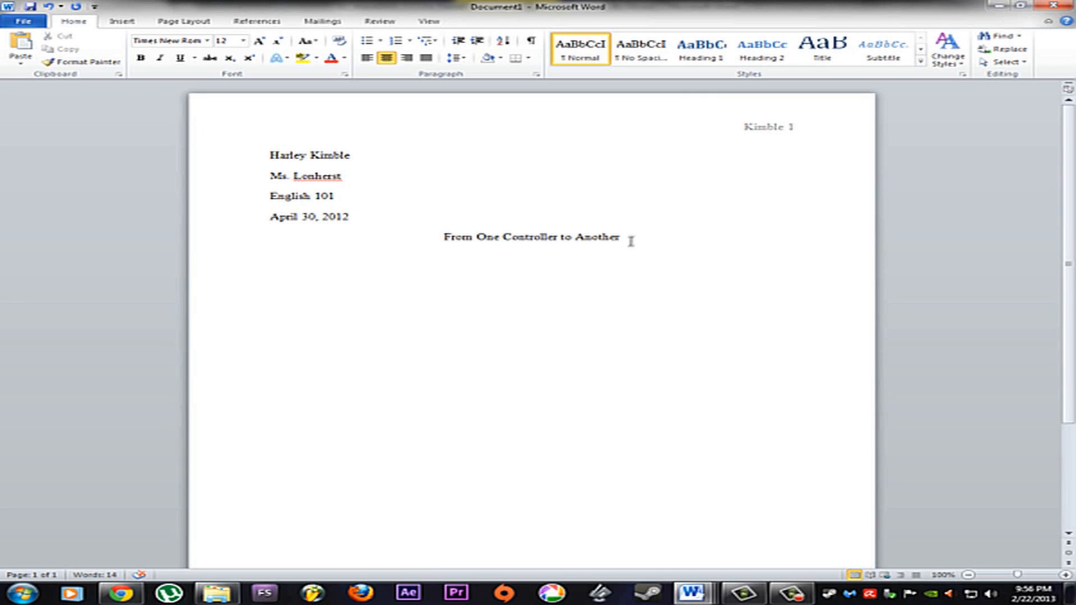
Step: Start a left-aligned line below the title with a 0.5" first-line indent
key("Return")
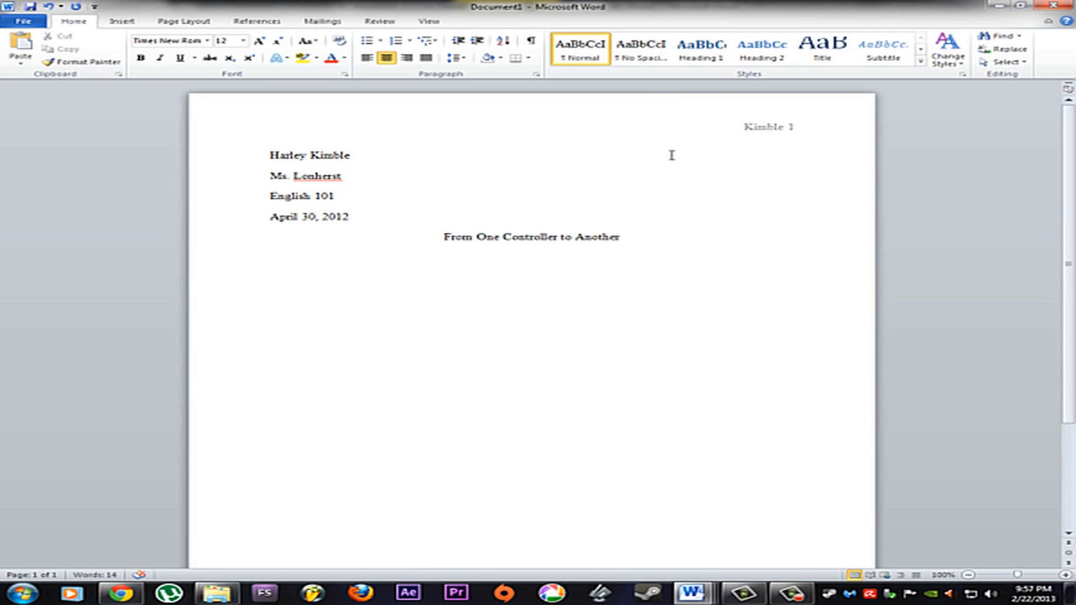
left_click(367, 60)
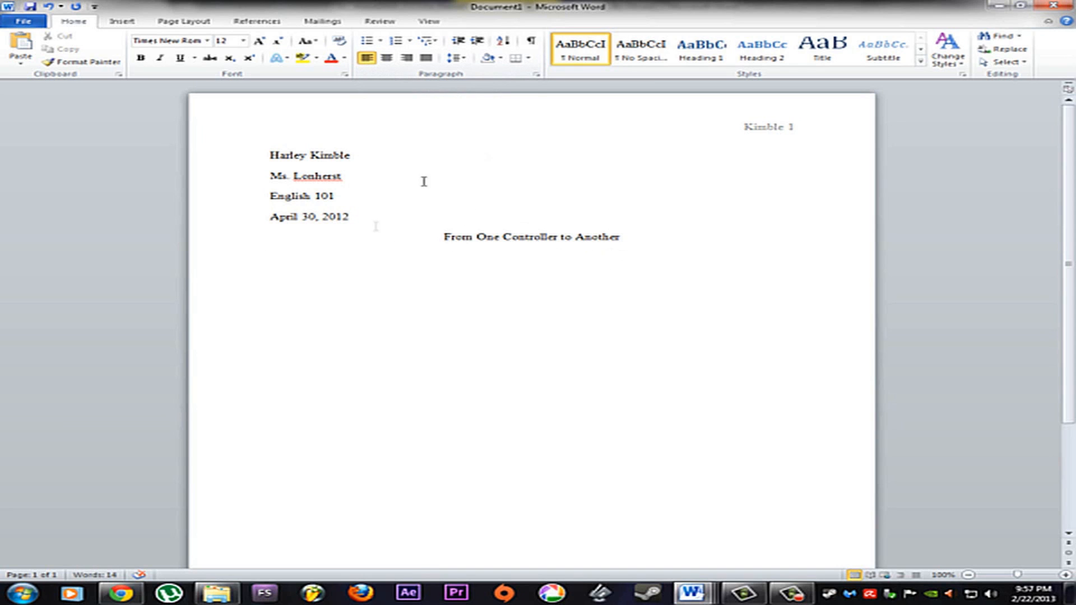
left_click(536, 75)
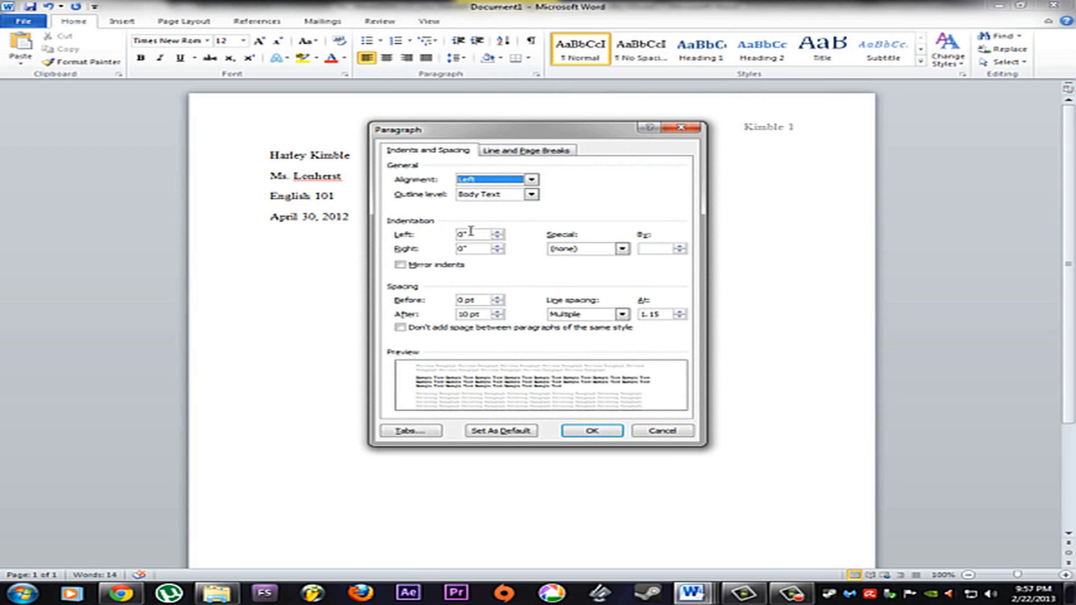
left_click(623, 250)
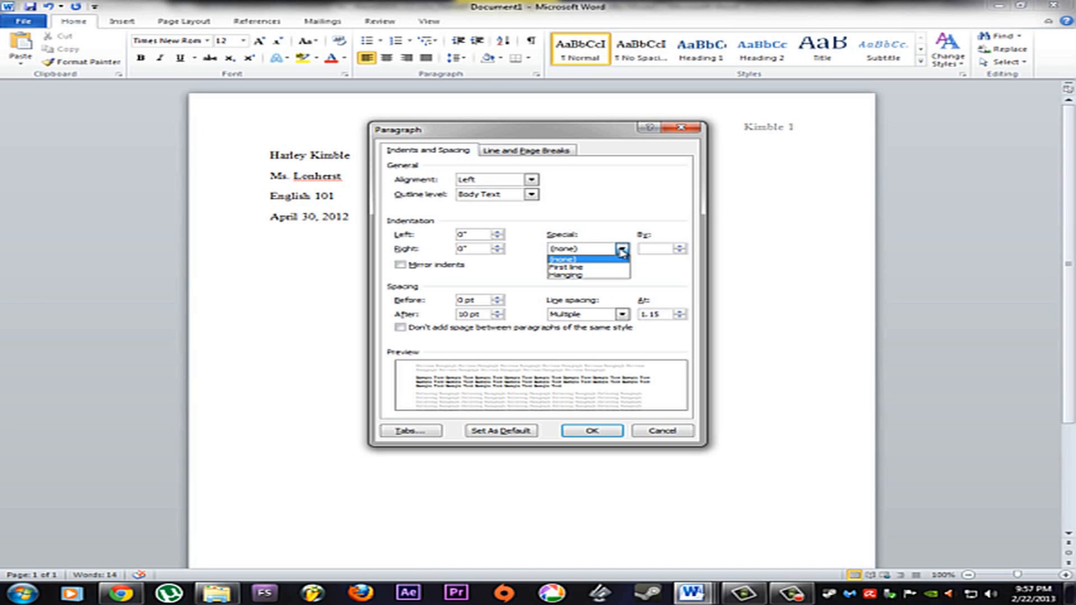
left_click(581, 269)
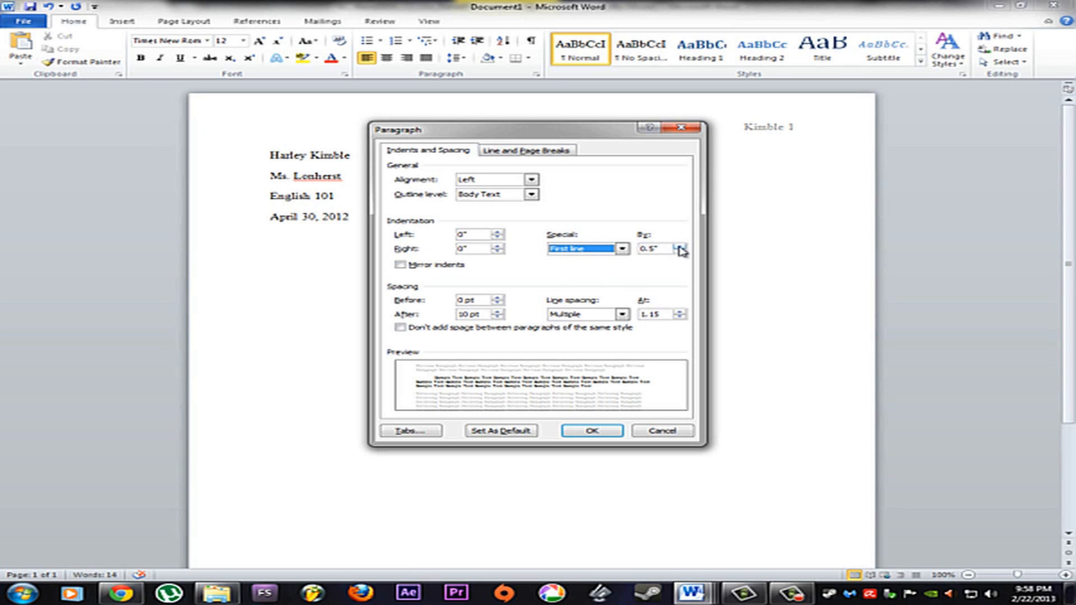
left_click(654, 250)
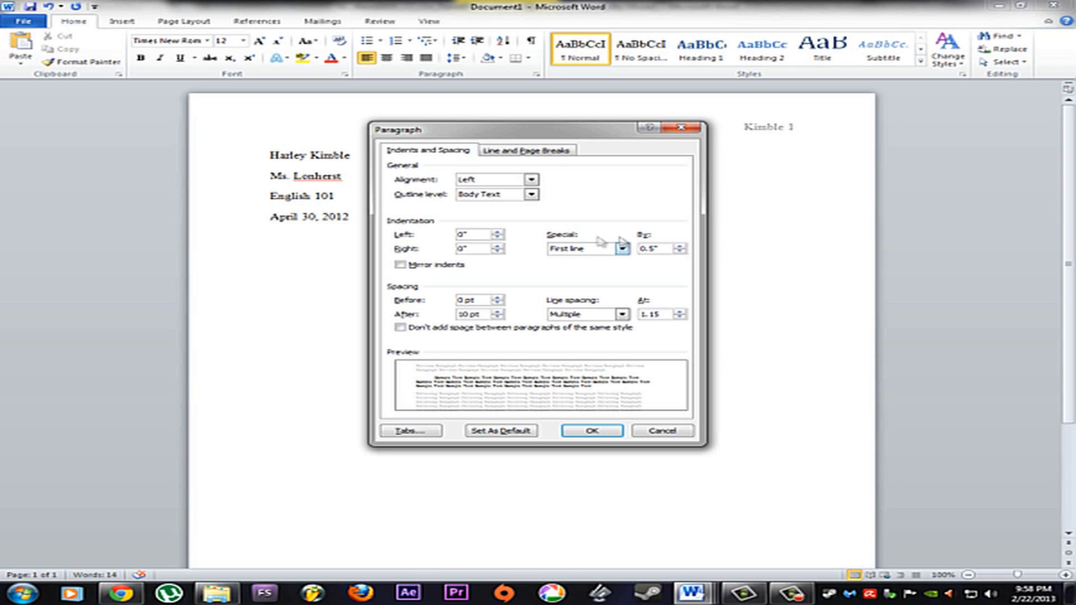
left_click(593, 431)
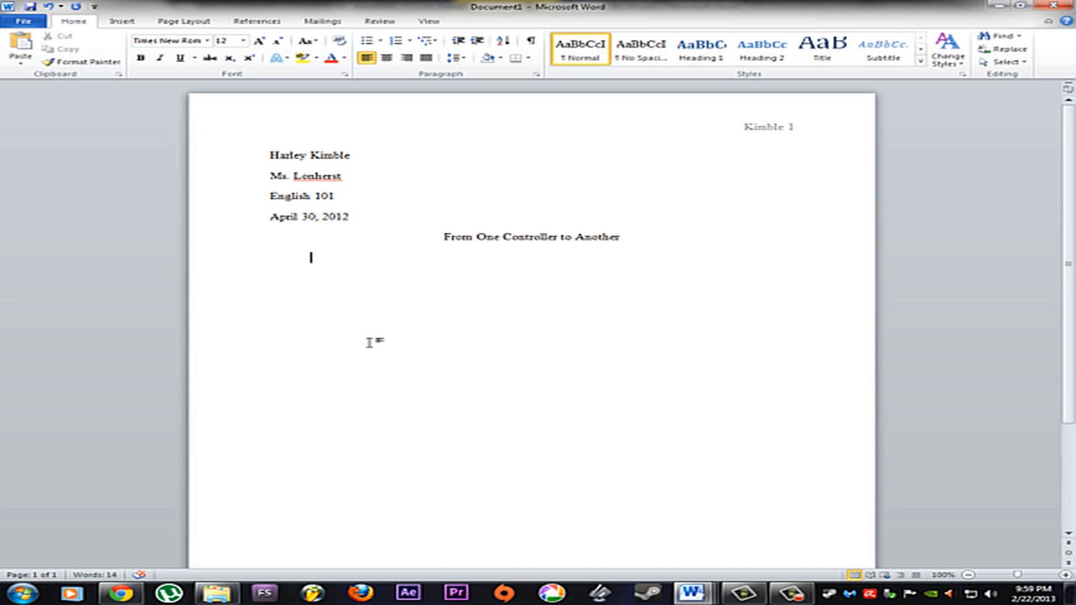
Step: Paste the first body paragraph about game controllers below the title
key("ctrl+v")
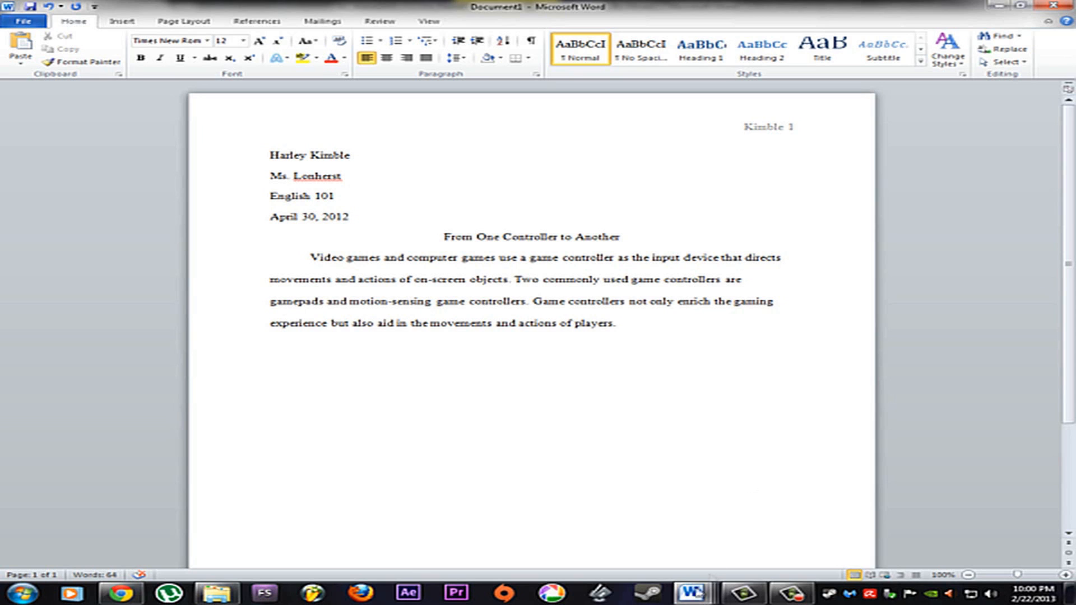
mouse_move(695, 593)
left_click(710, 541)
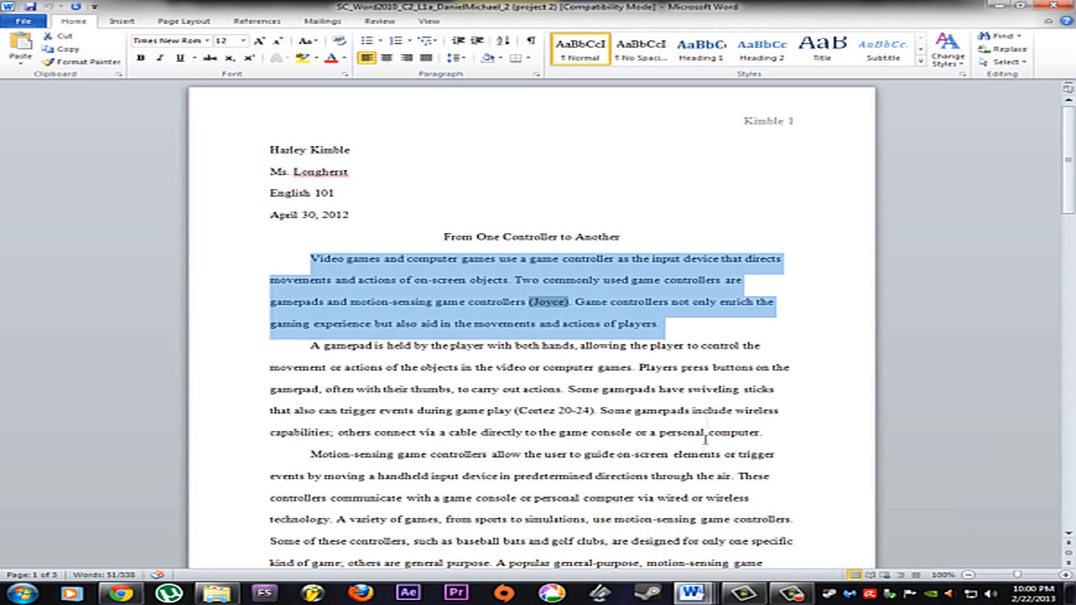
key("Right")
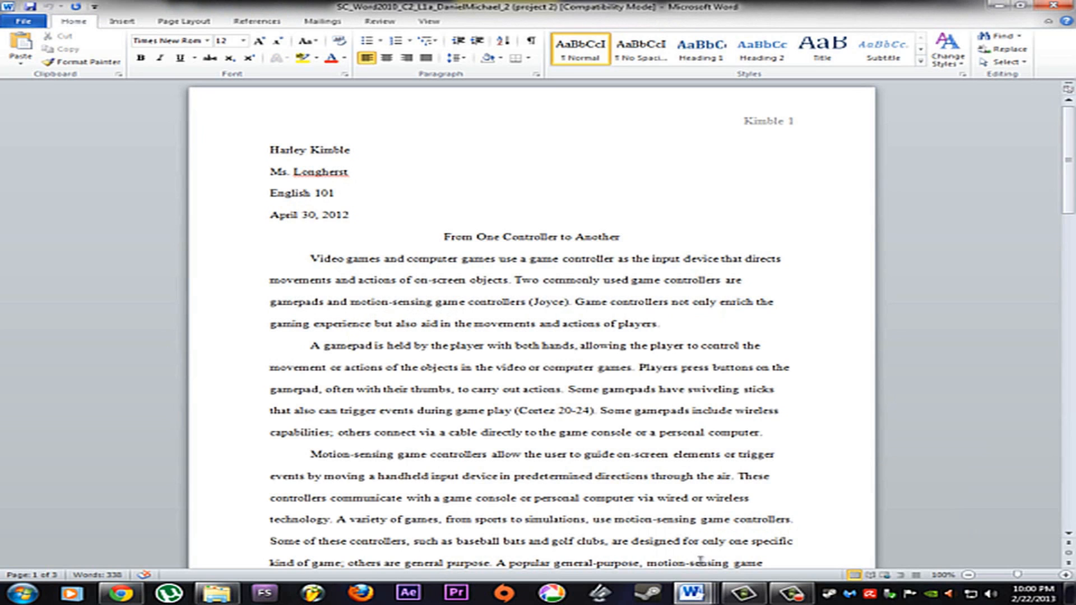
mouse_move(694, 593)
left_click(880, 510)
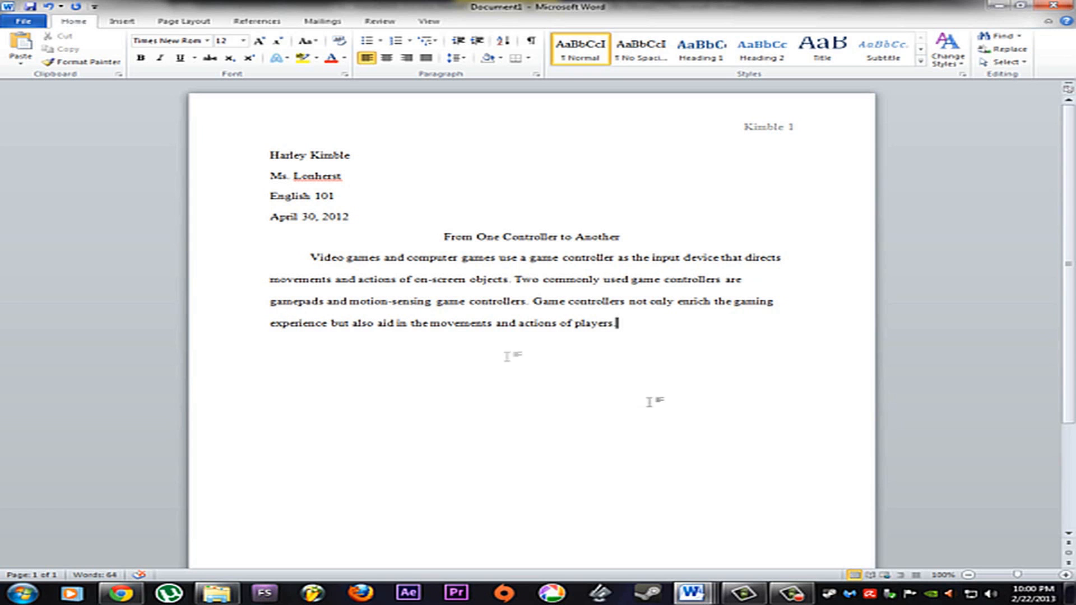
mouse_move(695, 593)
left_click(694, 521)
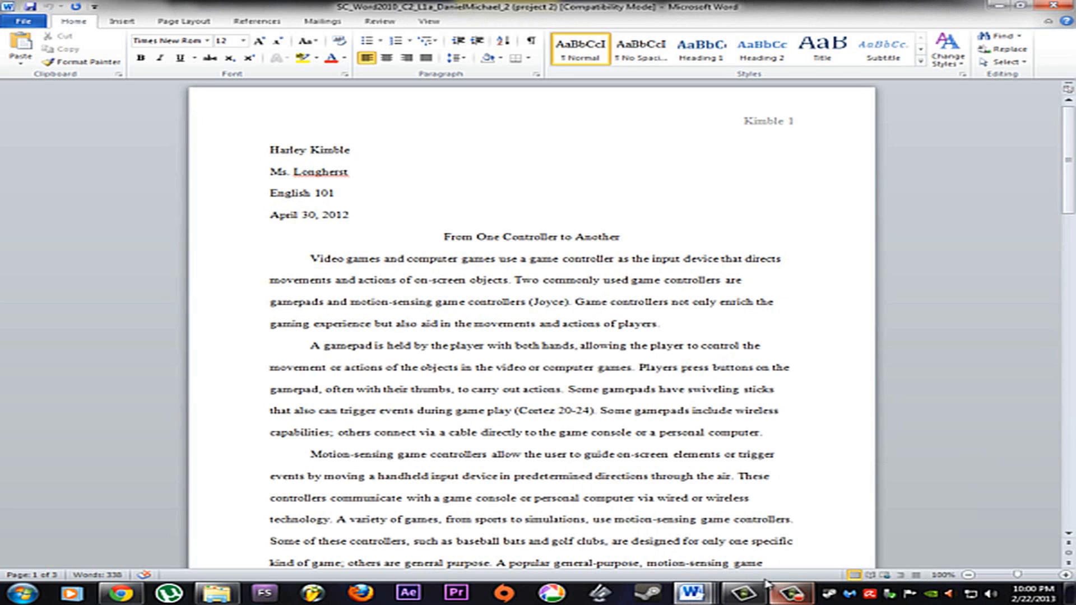
mouse_move(695, 593)
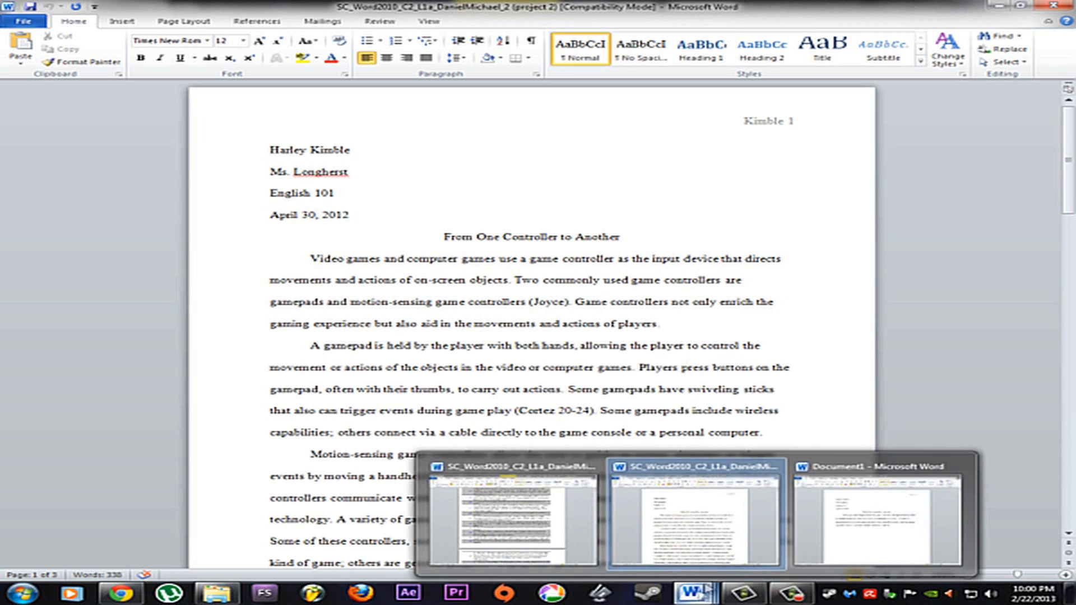
left_click(894, 547)
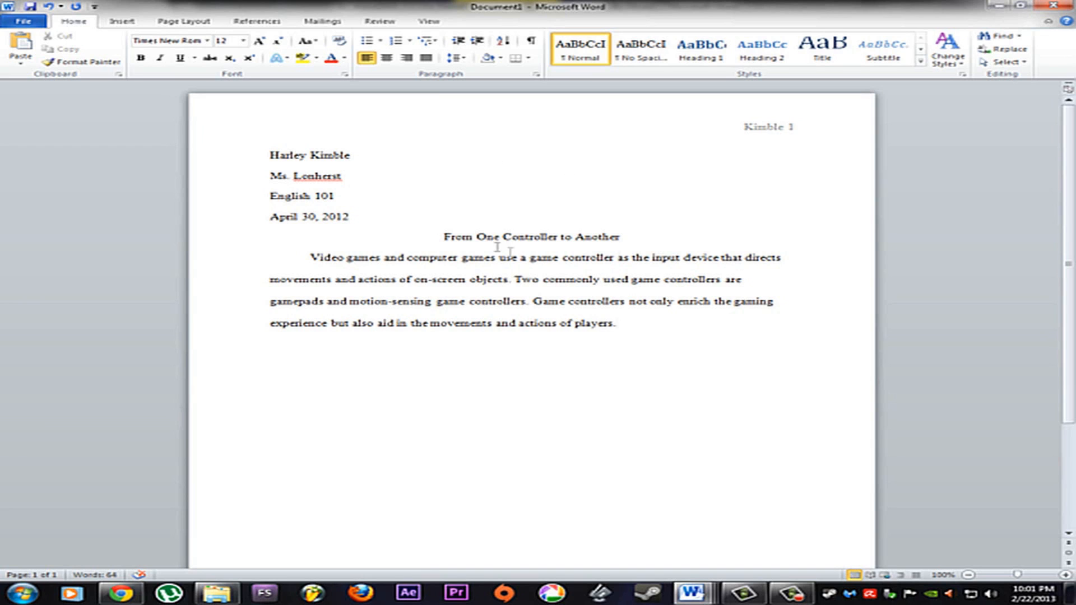
Step: Set the References citation style to MLA Sixth Edition
left_click(245, 25)
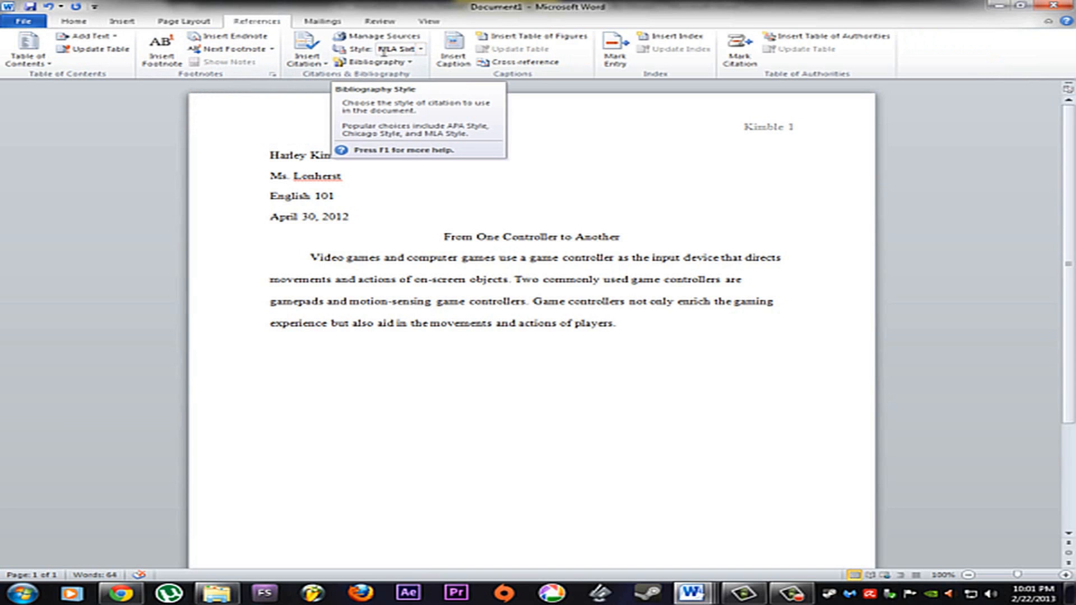
left_click(422, 50)
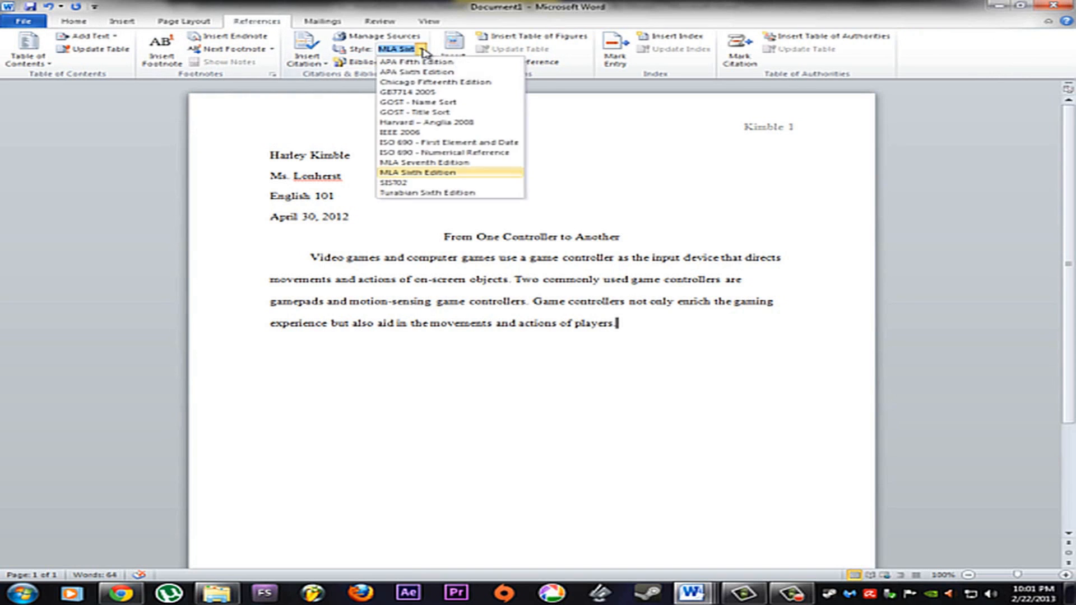
left_click(451, 174)
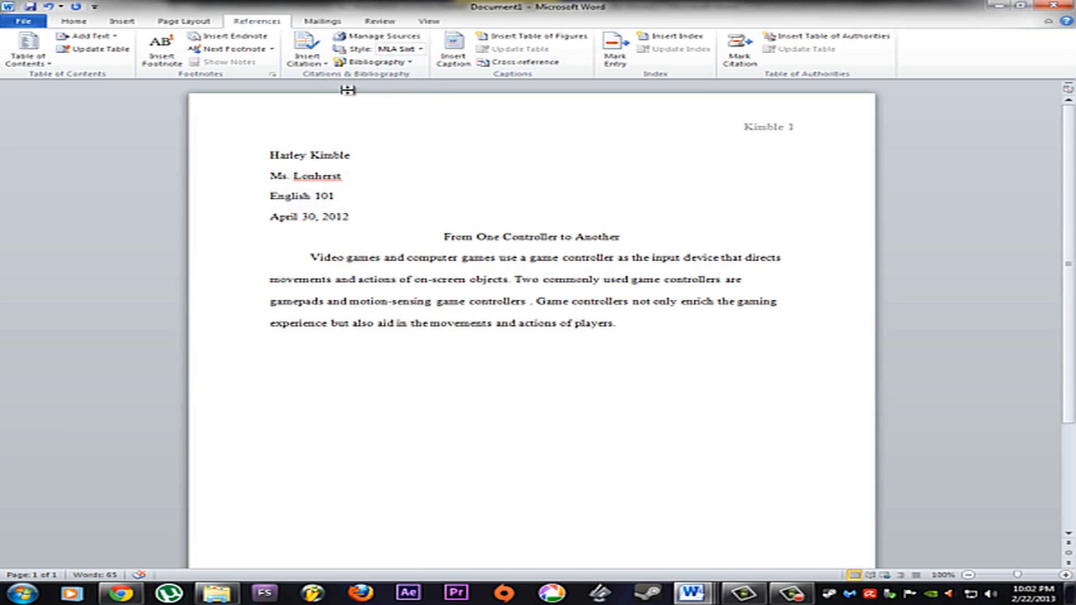
left_click(325, 65)
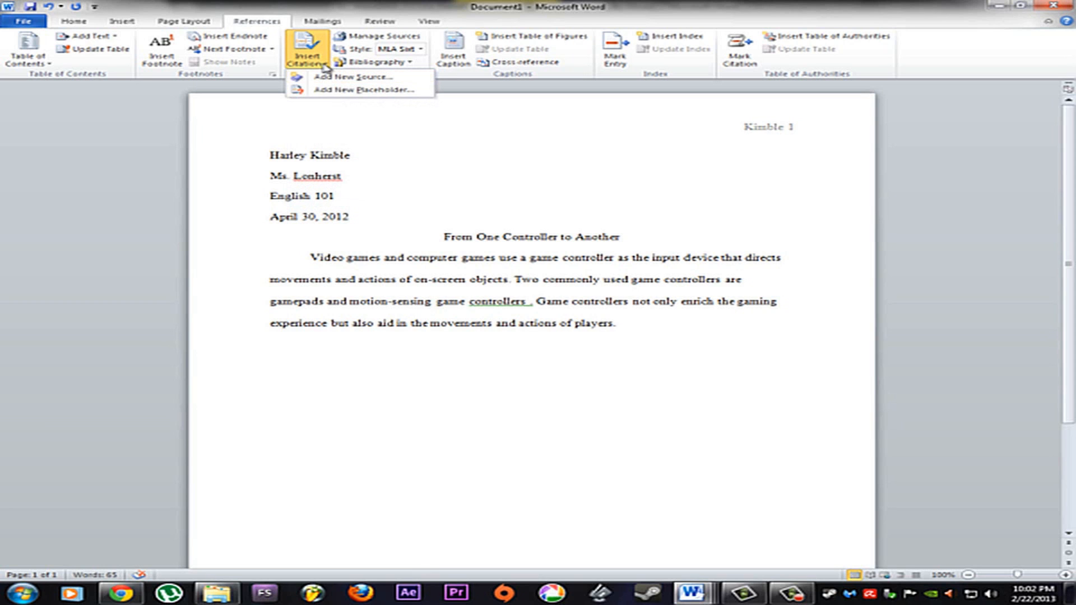
left_click(331, 78)
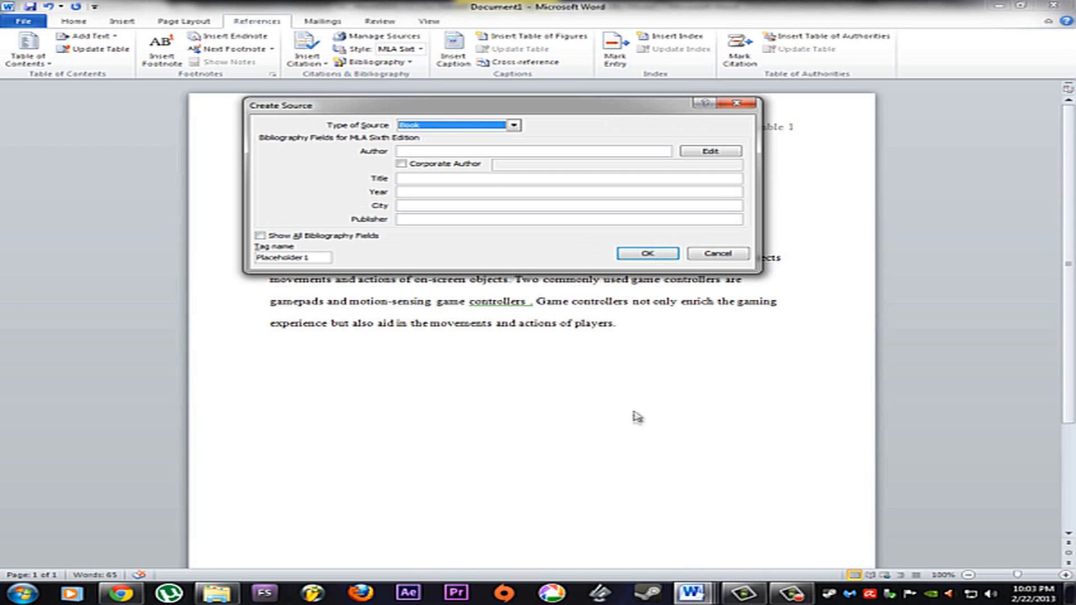
left_click(707, 256)
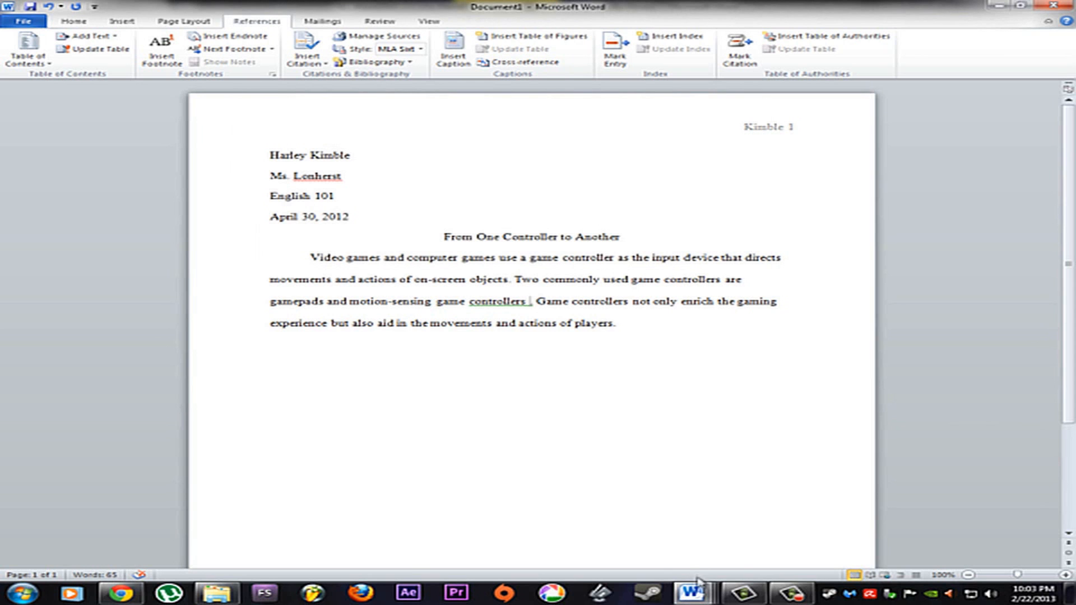
Step: Review the Joyce web-site source in the project 2 document, then delete the period after 'players'
mouse_move(698, 595)
left_click(706, 532)
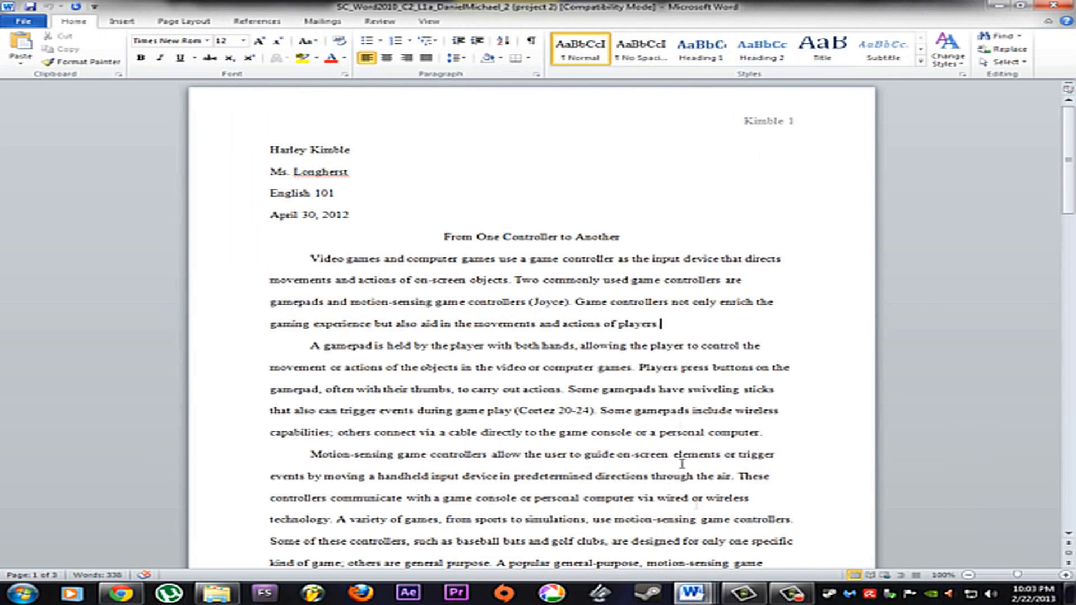
left_click(561, 303)
left_click(578, 312)
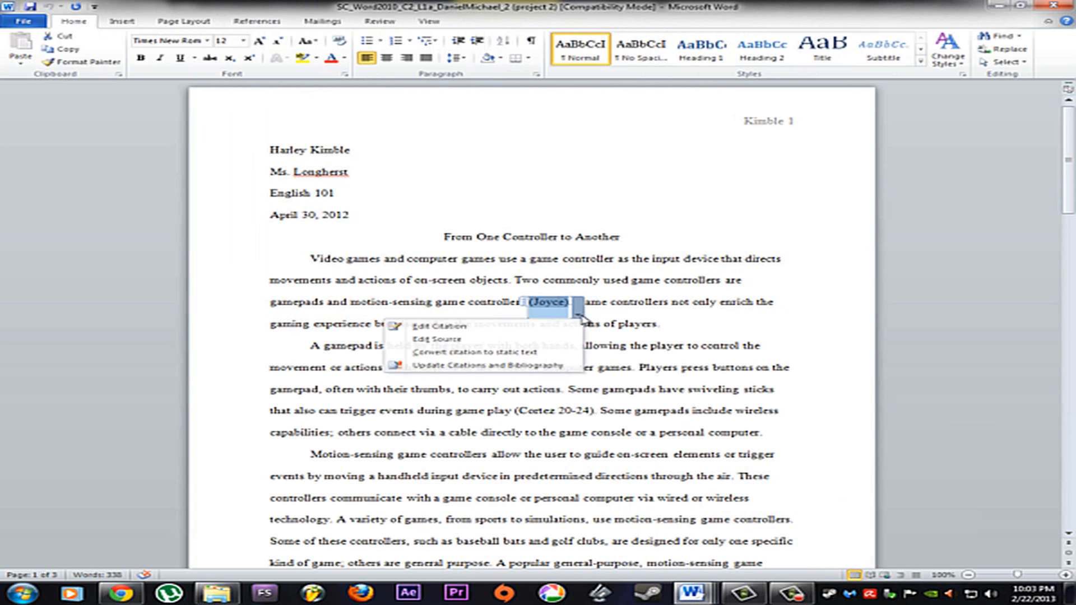
left_click(502, 339)
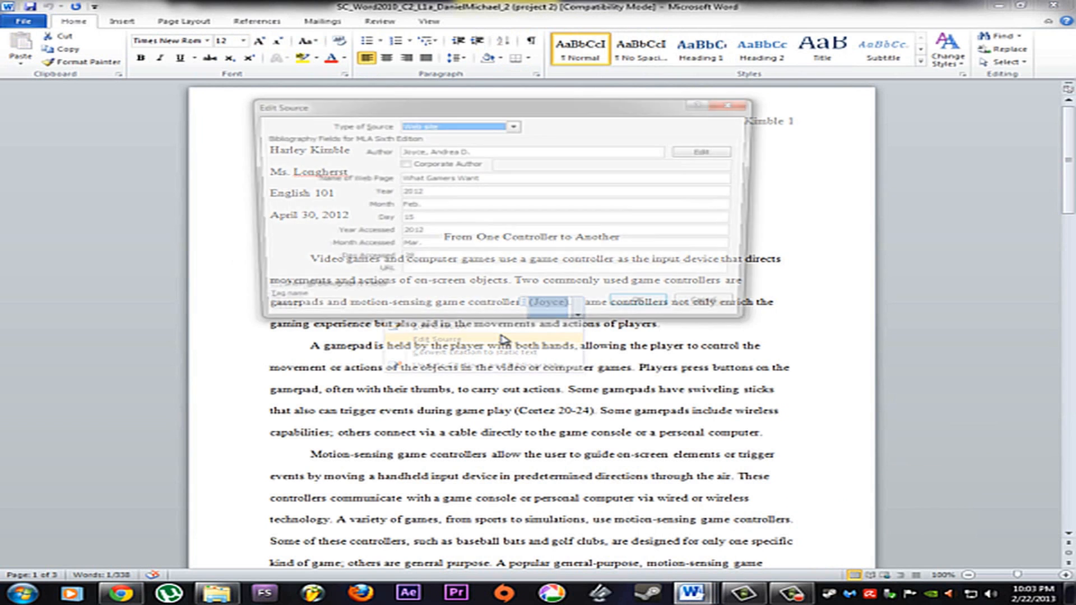
left_click_drag(632, 108, 636, 171)
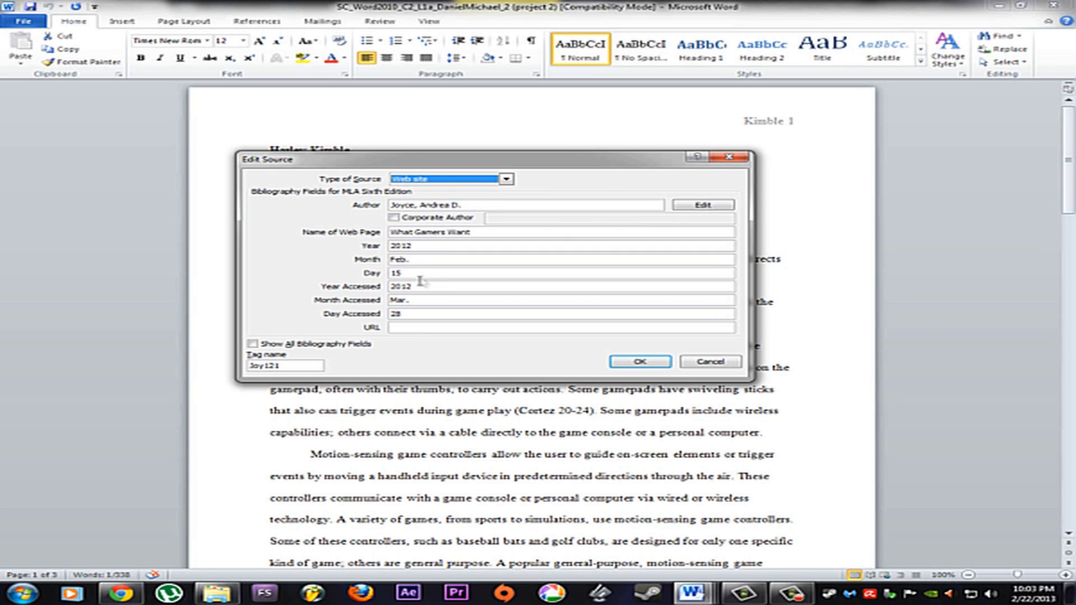
left_click(628, 362)
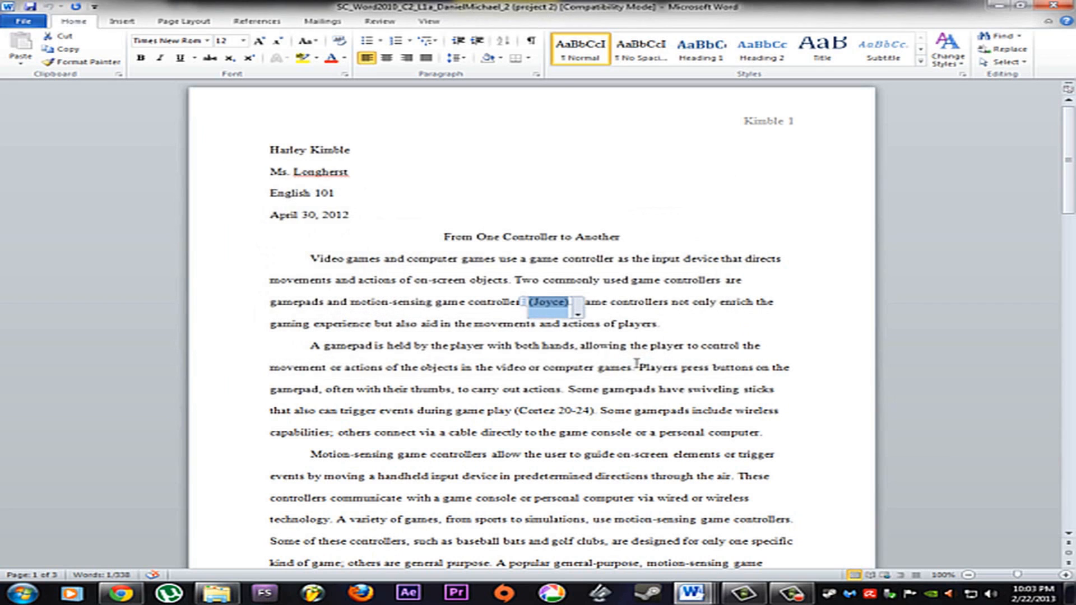
left_click(704, 330)
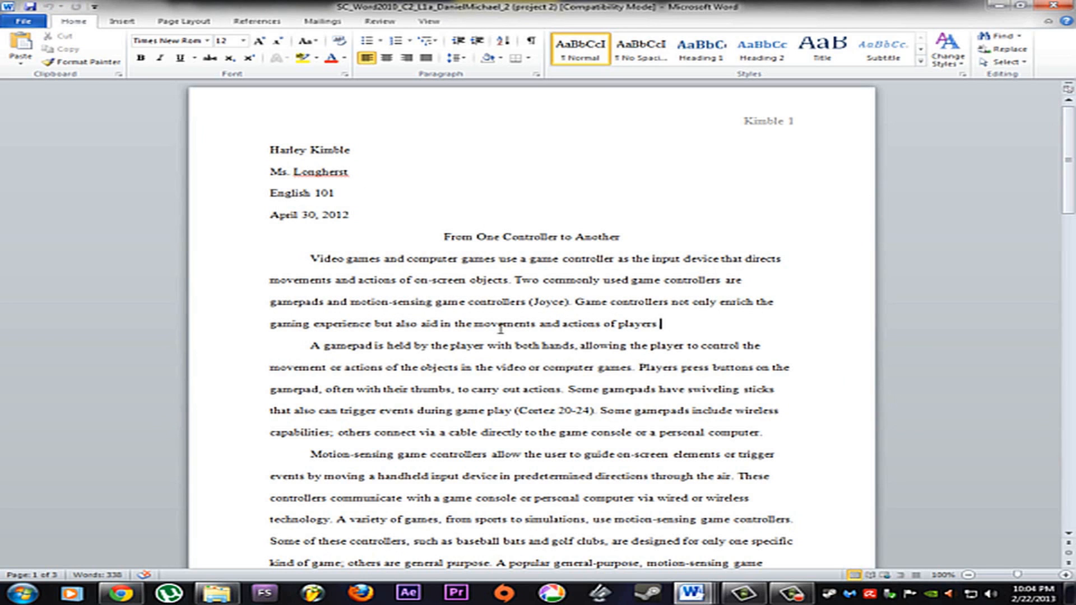
key("BackSpace")
Step: Create a Web Site source with author Joyce and insert the (Joyce) citation after 'game controllers'
mouse_move(699, 590)
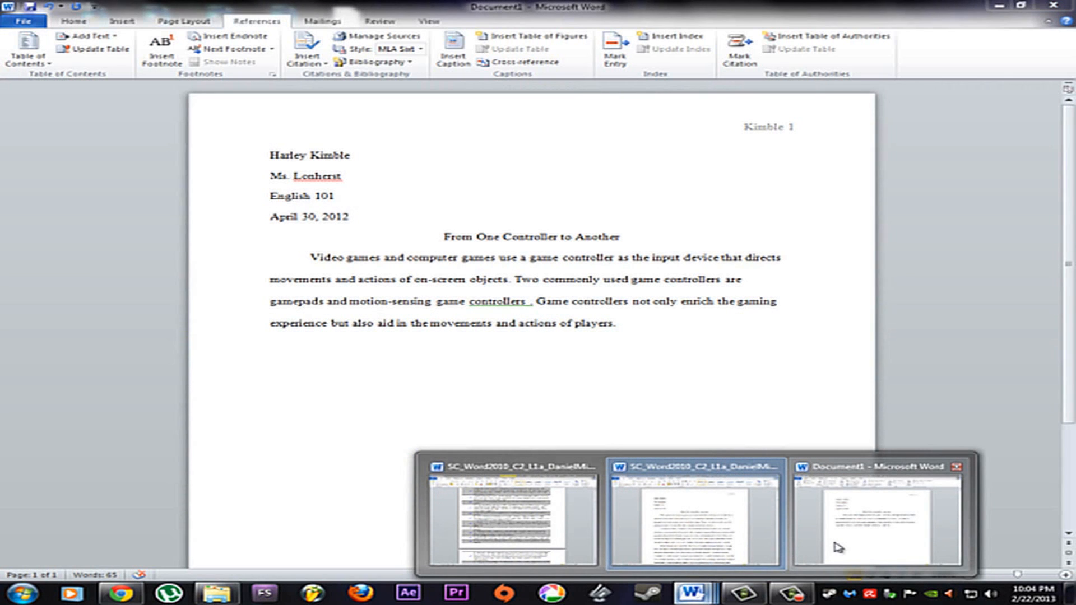
left_click(837, 547)
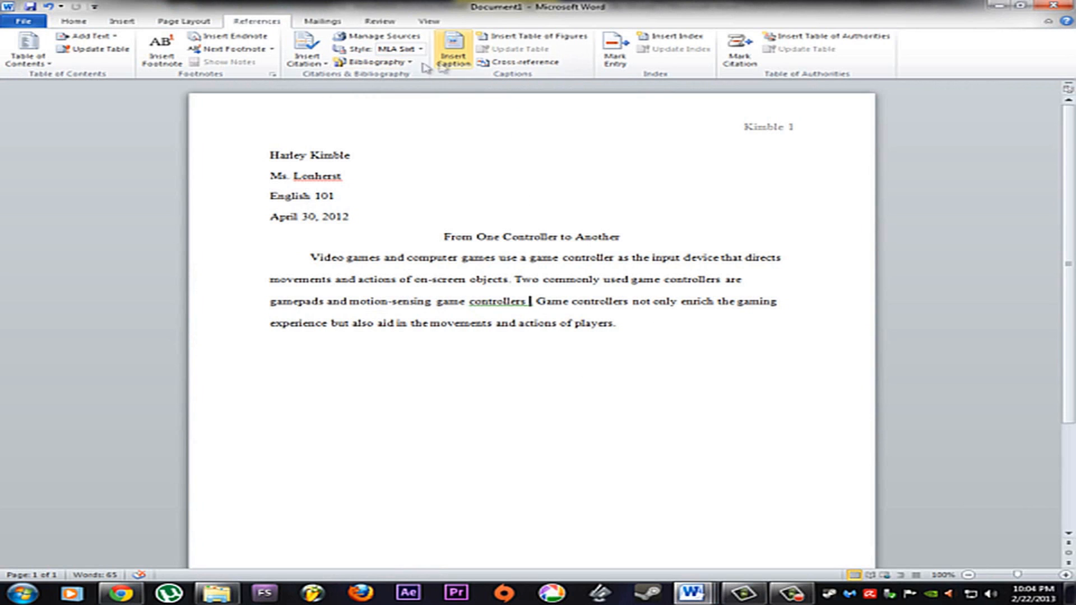
left_click(322, 65)
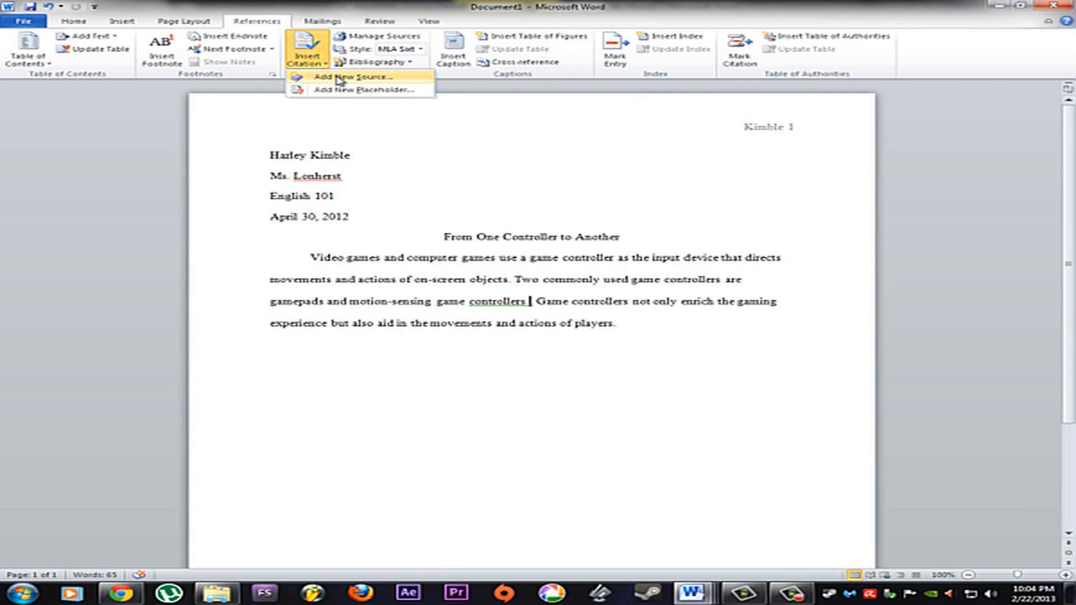
left_click(339, 80)
left_click(506, 179)
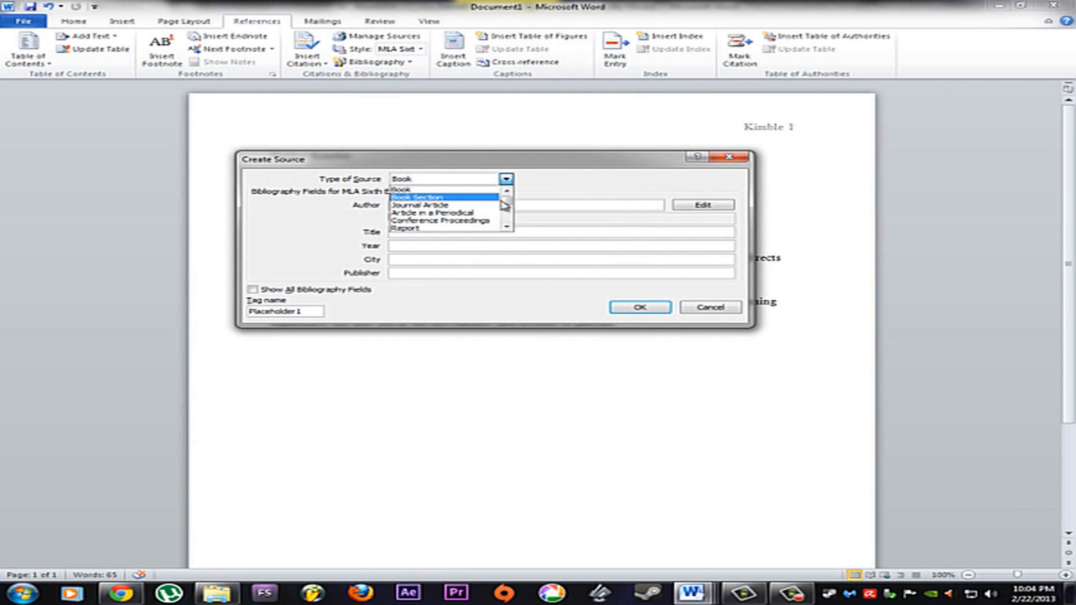
mouse_move(504, 201)
left_mouse_down()
mouse_move(507, 220)
mouse_move(507, 200)
left_mouse_up()
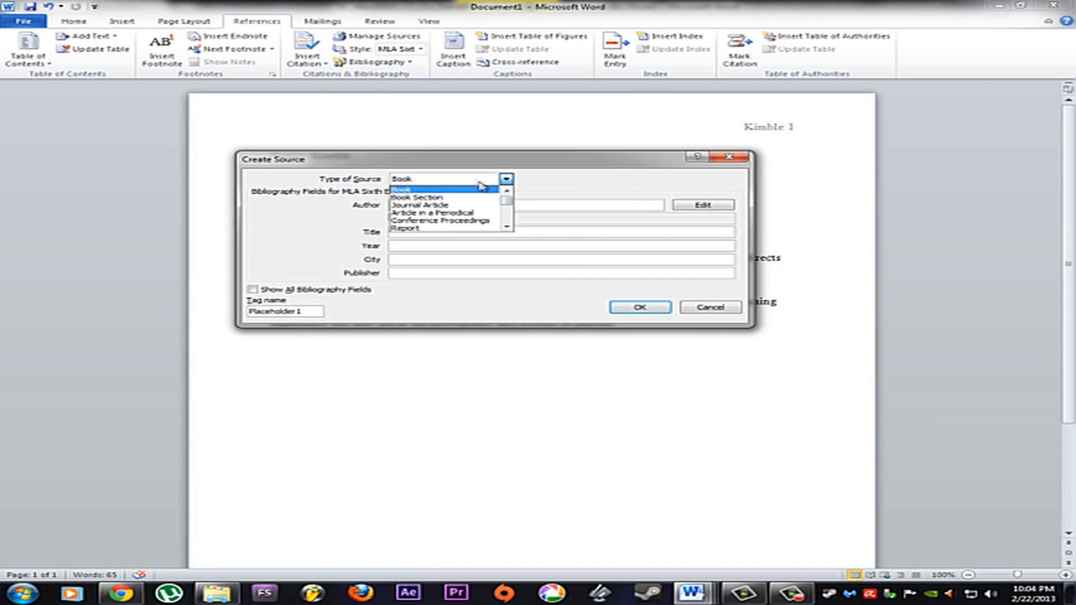
left_click_drag(507, 204, 507, 212)
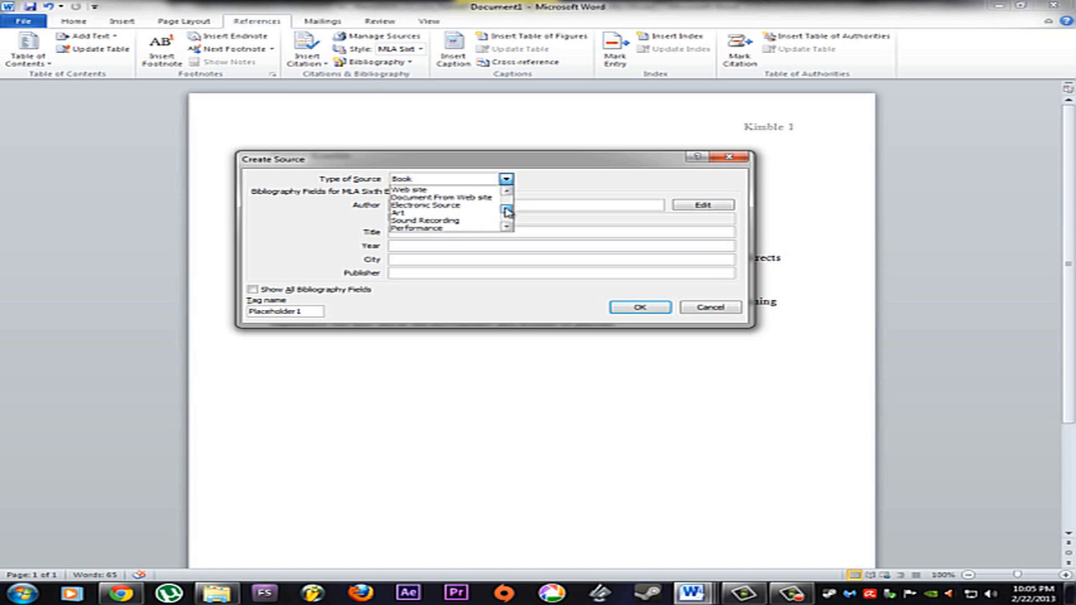
left_click(447, 191)
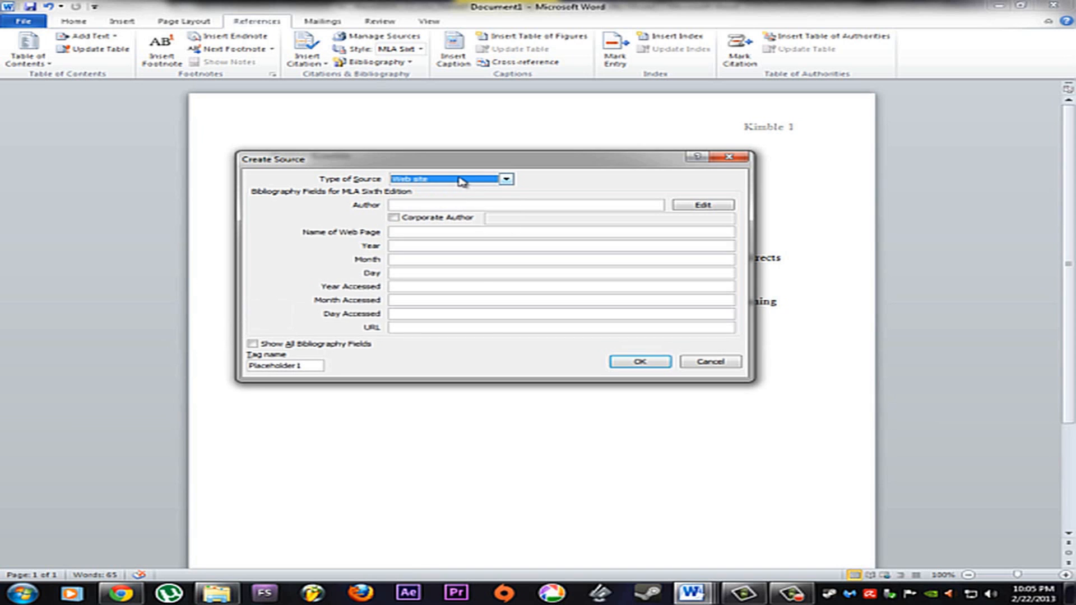
left_click(418, 205)
type("Joyce")
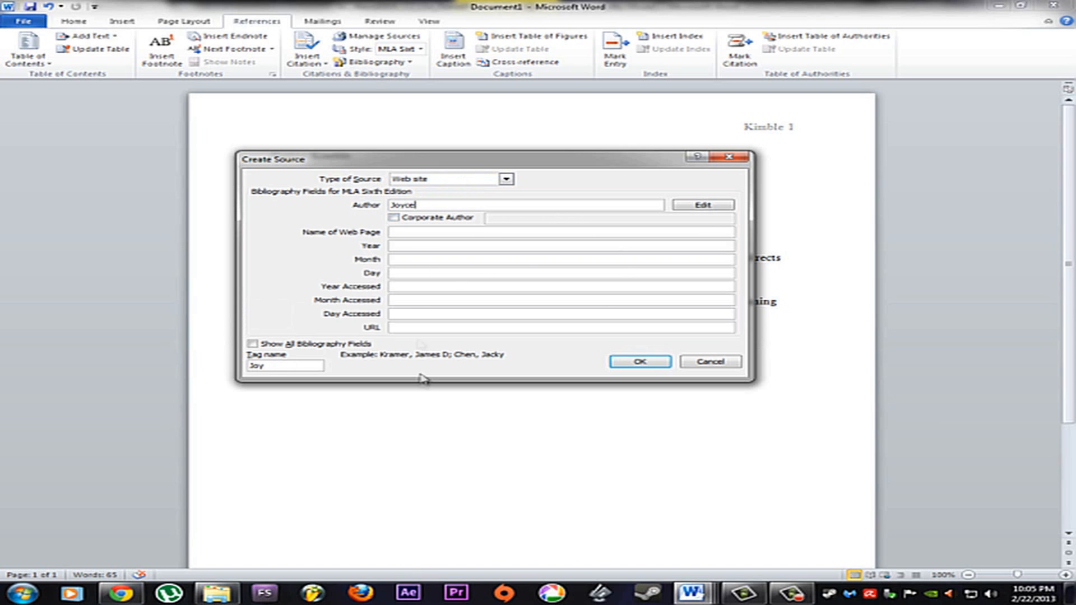
left_click(640, 362)
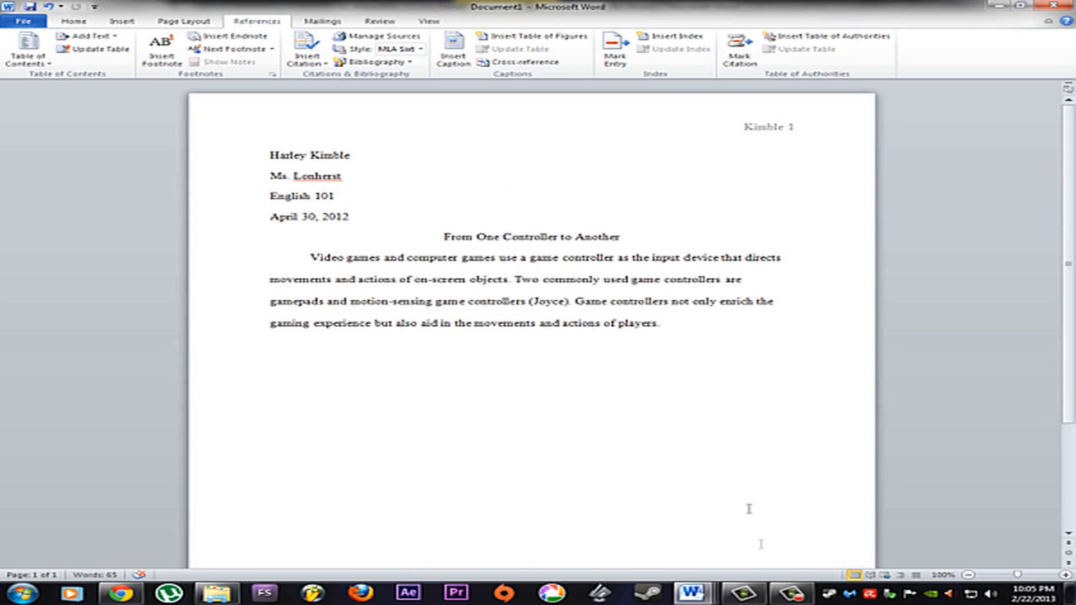
mouse_move(704, 595)
Step: Add a blank paragraph in Document1, then copy the gamepad paragraph from the SC_Word2010 reference document
key("Return")
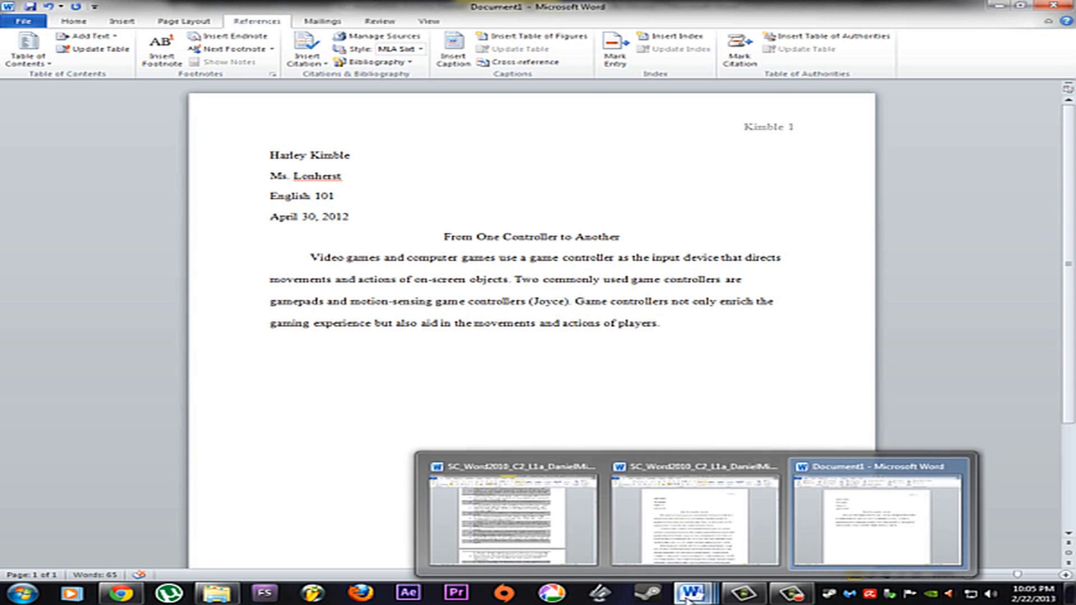
left_click(698, 539)
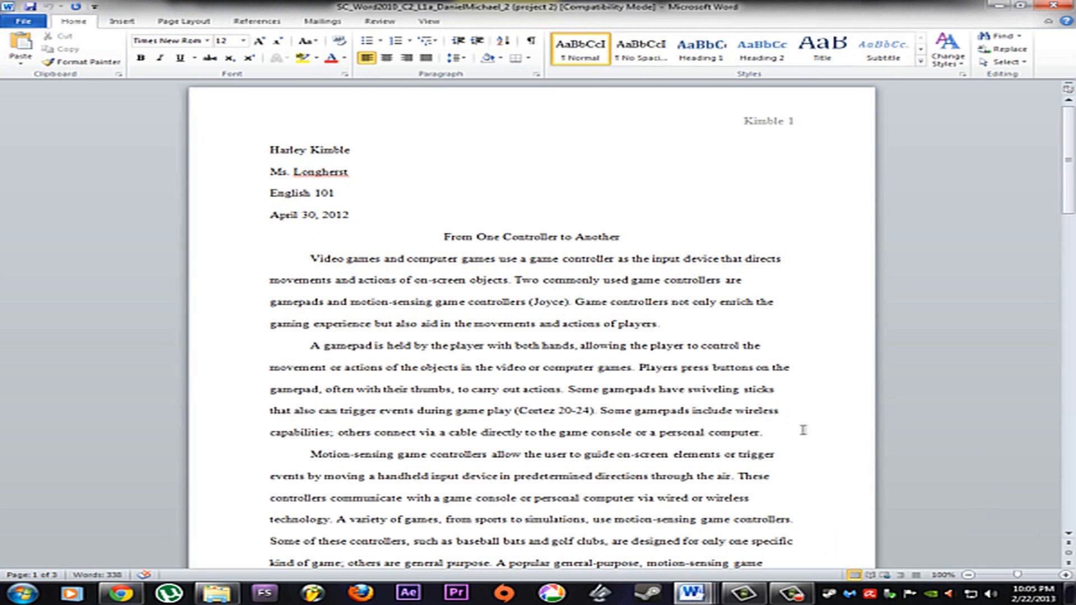
left_click_drag(764, 433, 312, 351)
right_click(345, 355)
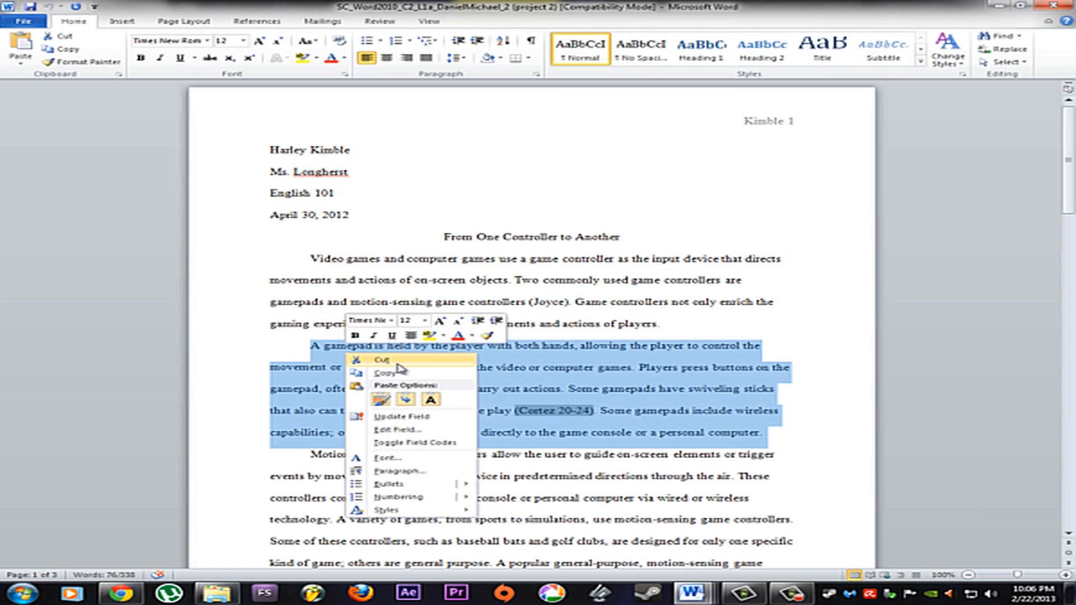
left_click(415, 375)
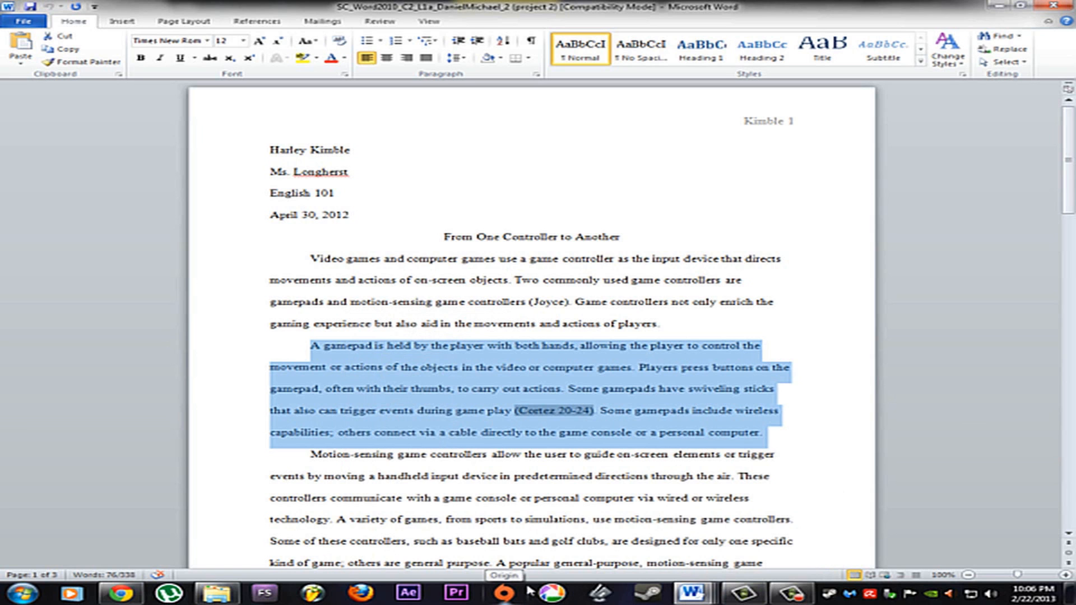
Step: Paste the gamepad paragraph as text only and replace its '(Cortez 20-24)' citation with a period
mouse_move(703, 598)
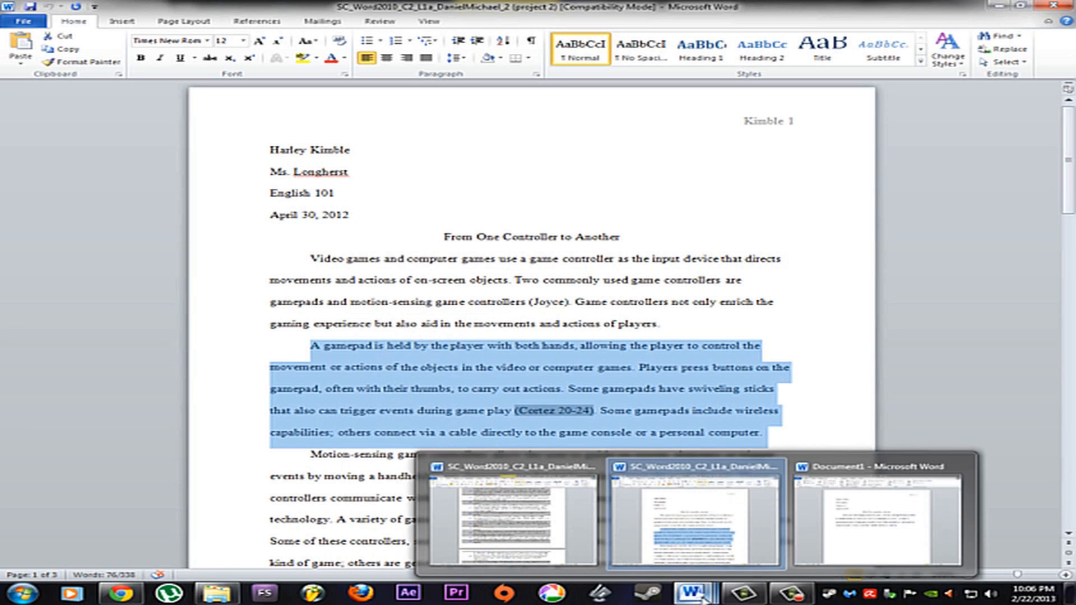
left_click(829, 537)
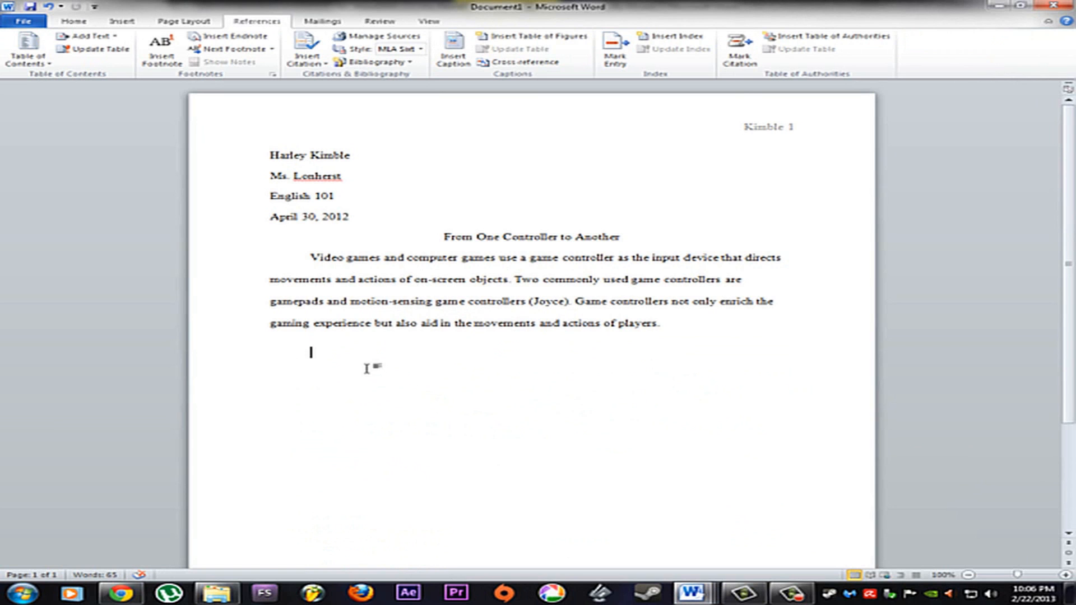
right_click(331, 353)
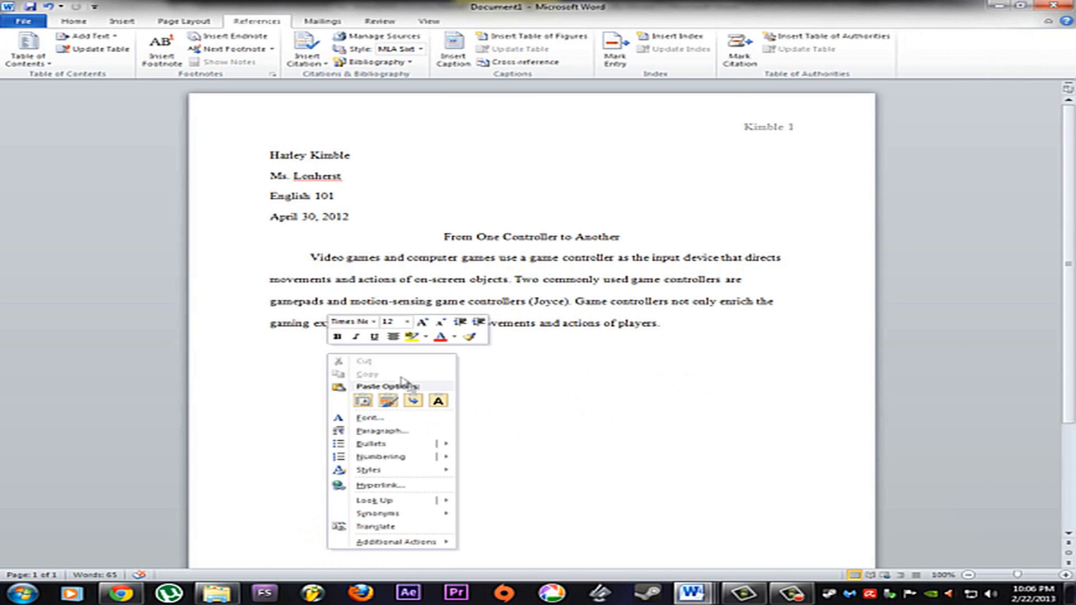
left_click(438, 400)
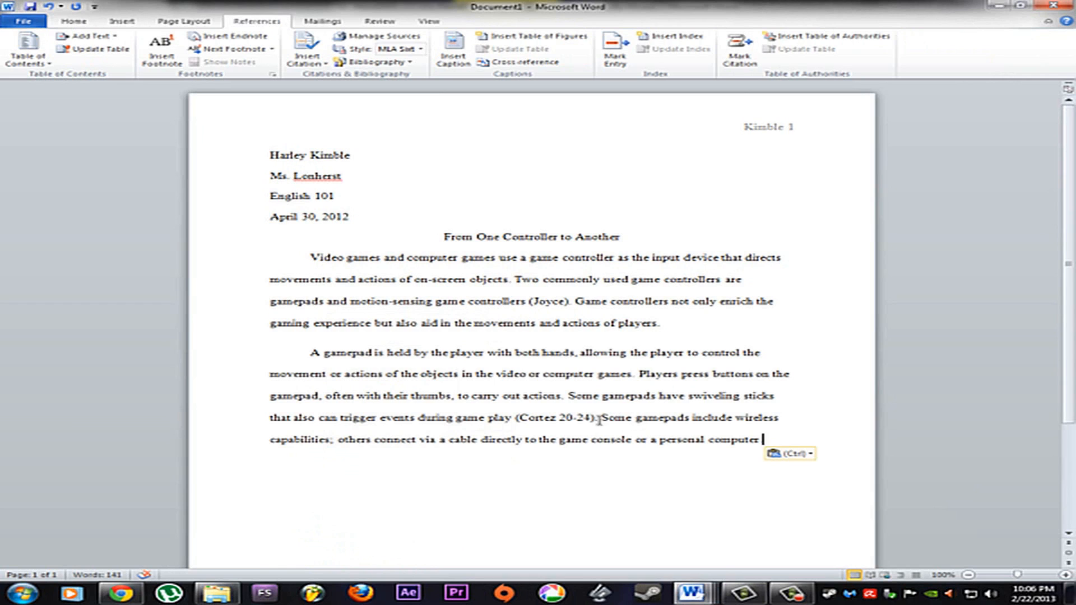
key("BackSpace")
key("BackSpace")
key("BackSpace")
key("BackSpace")
key("BackSpace")
key("BackSpace")
key("BackSpace")
key("BackSpace")
key("BackSpace")
key("BackSpace")
key("BackSpace")
key("BackSpace")
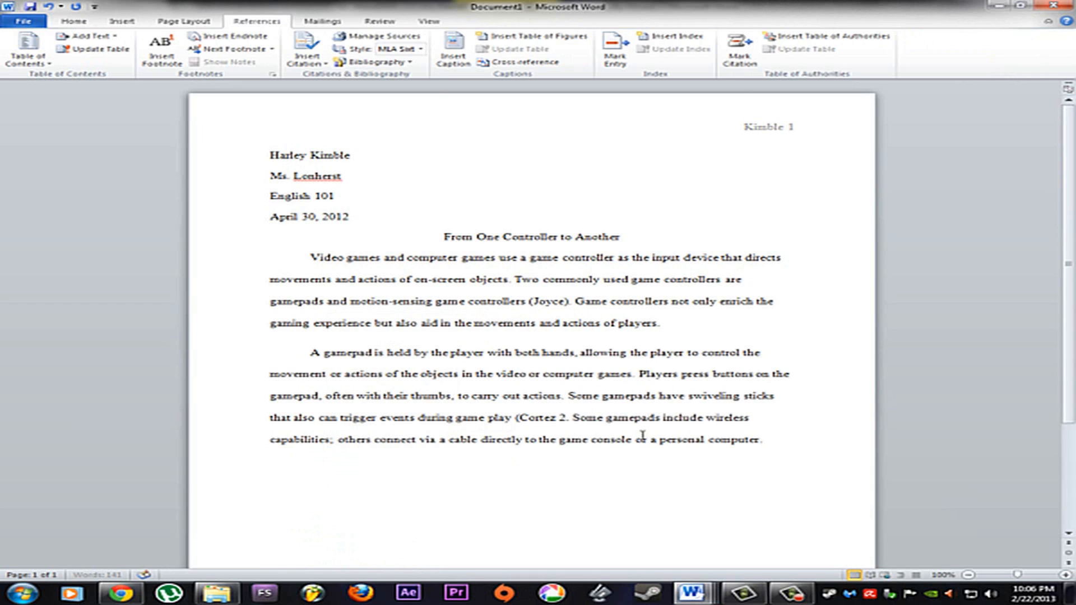
key("BackSpace")
key("BackSpace")
key("BackSpace")
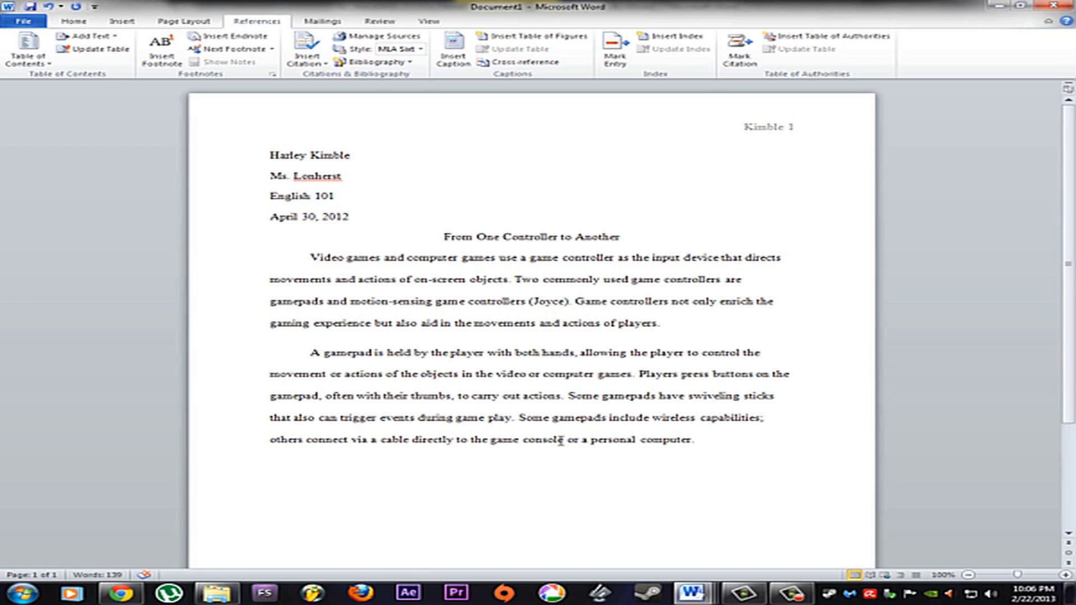
type(".")
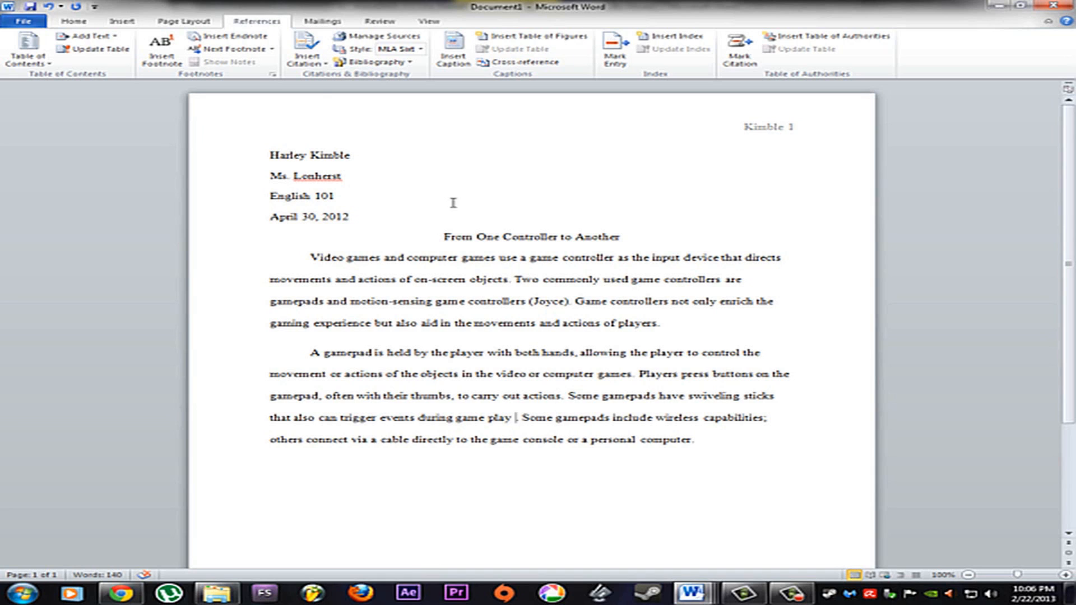
left_click(331, 65)
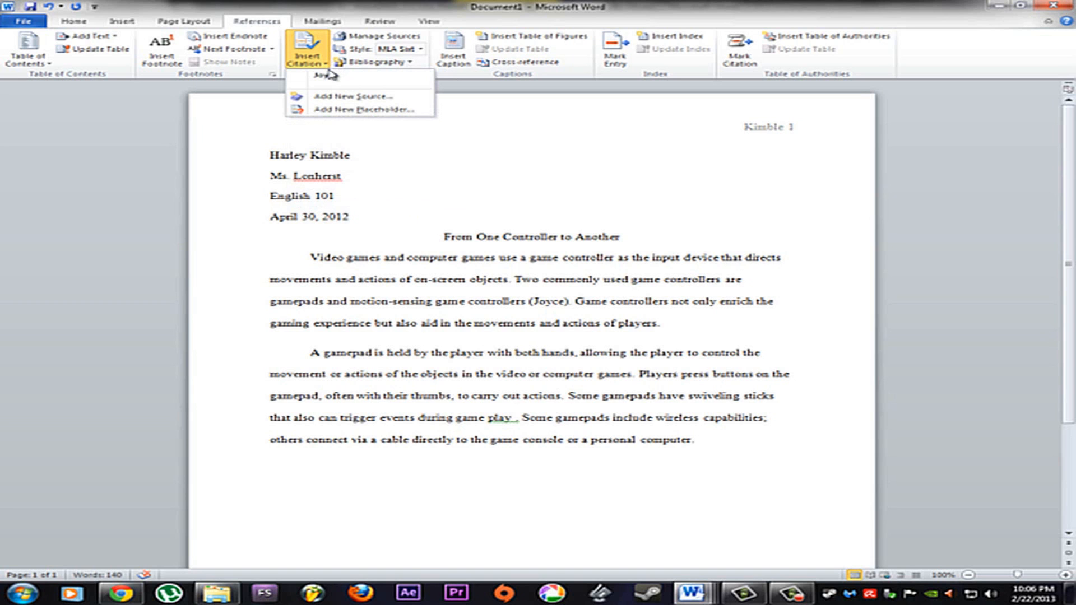
left_click(346, 98)
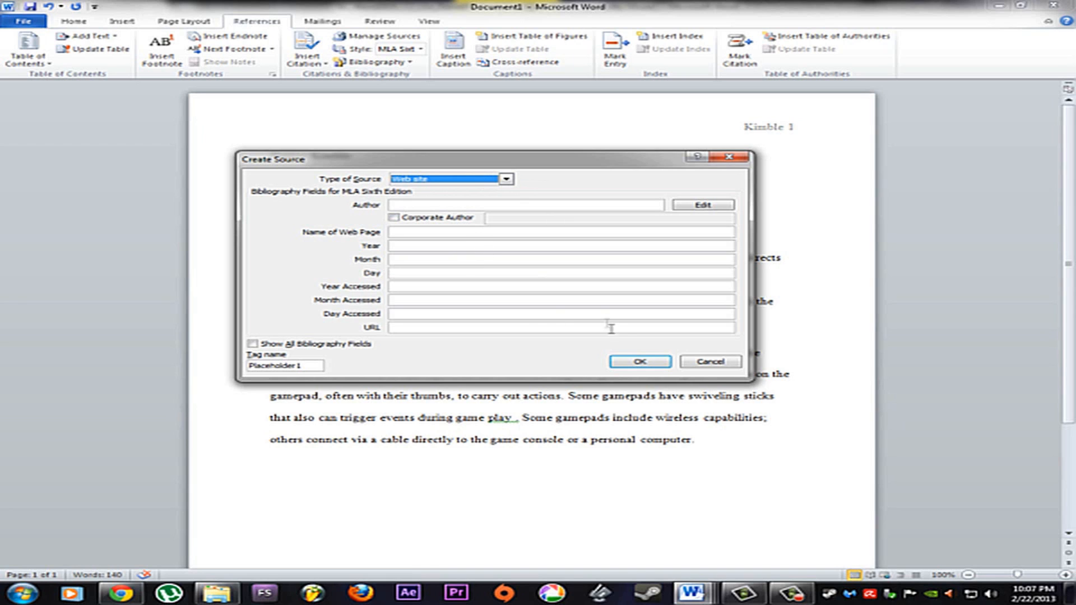
left_click(723, 363)
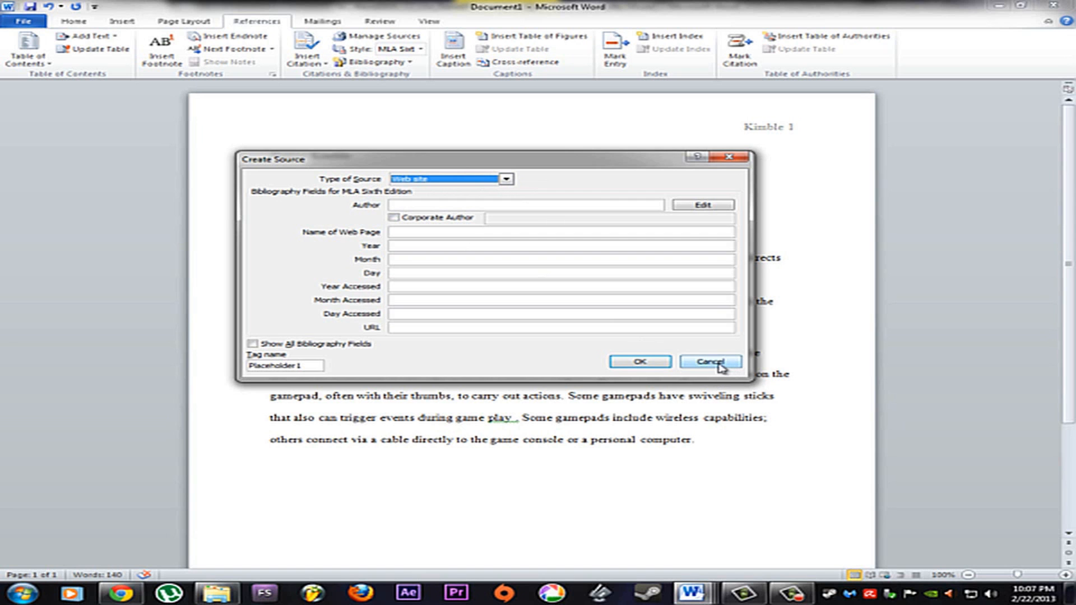
mouse_move(689, 595)
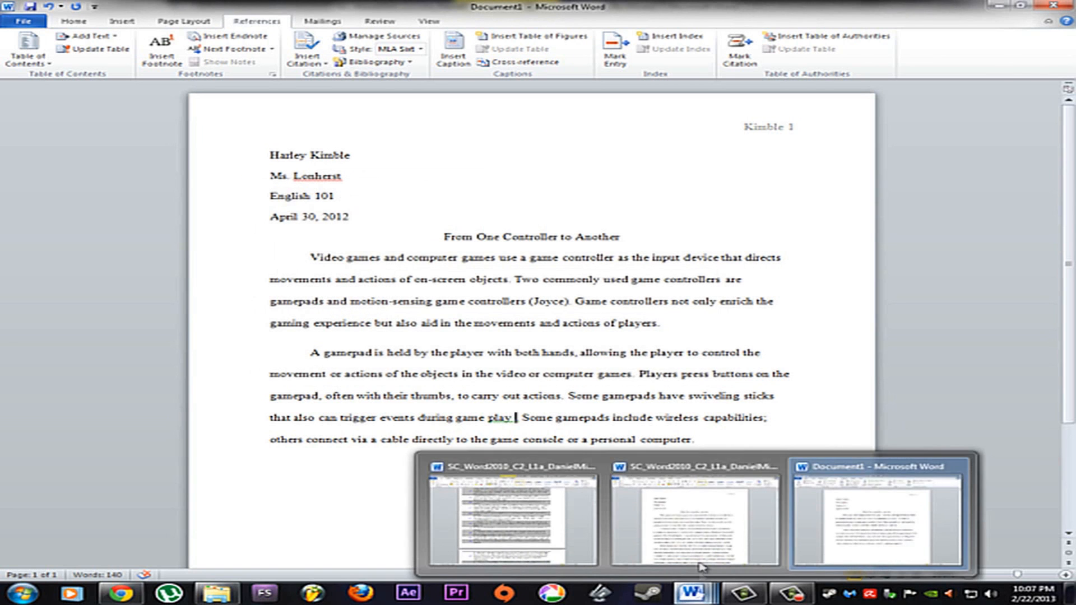
Step: In the reference document, check that the Cortez citation's source type is Article in a Periodical
left_click(691, 470)
left_click(586, 413)
left_click(603, 421)
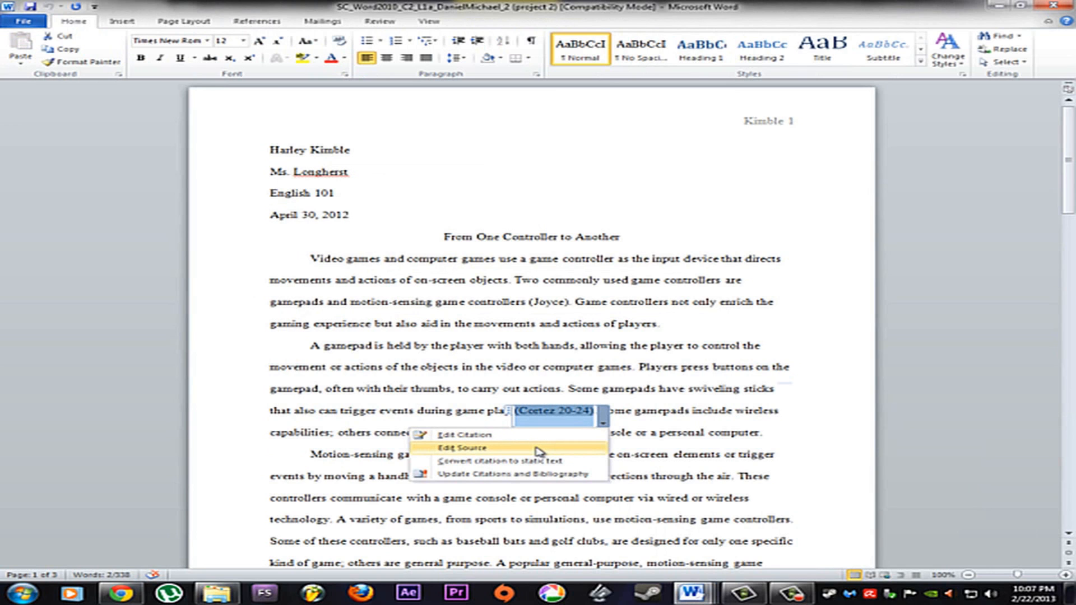
left_click(505, 448)
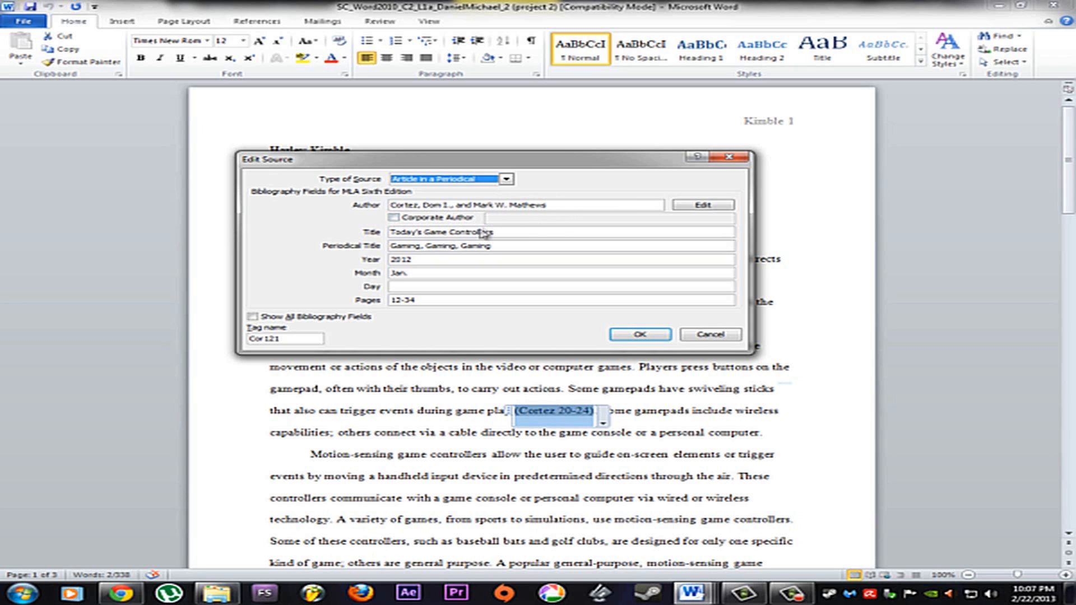
left_click(506, 178)
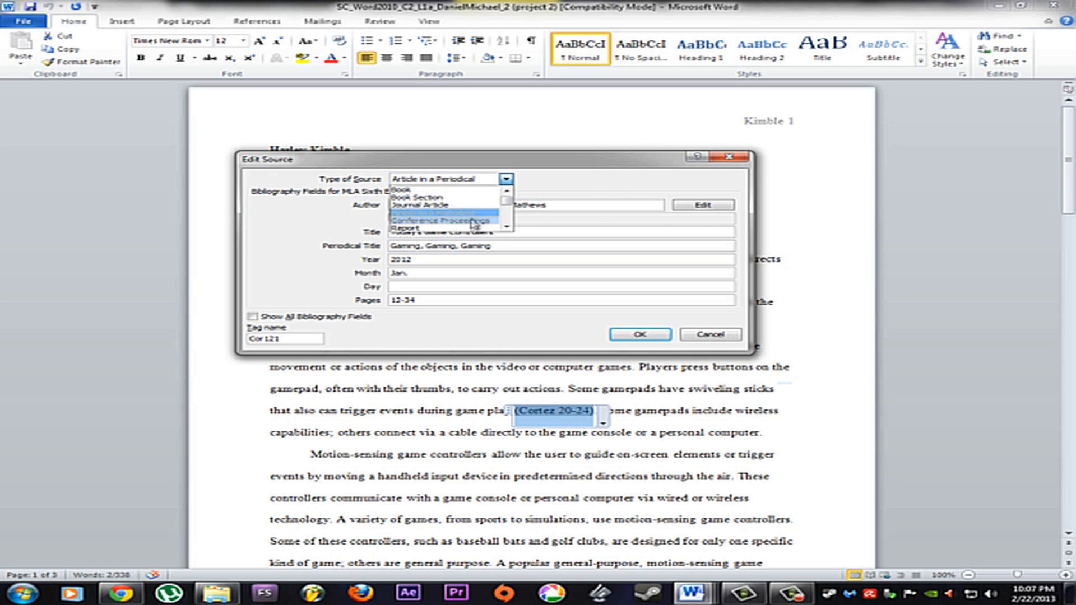
mouse_move(508, 199)
left_mouse_down()
mouse_move(511, 212)
mouse_move(510, 194)
left_mouse_up()
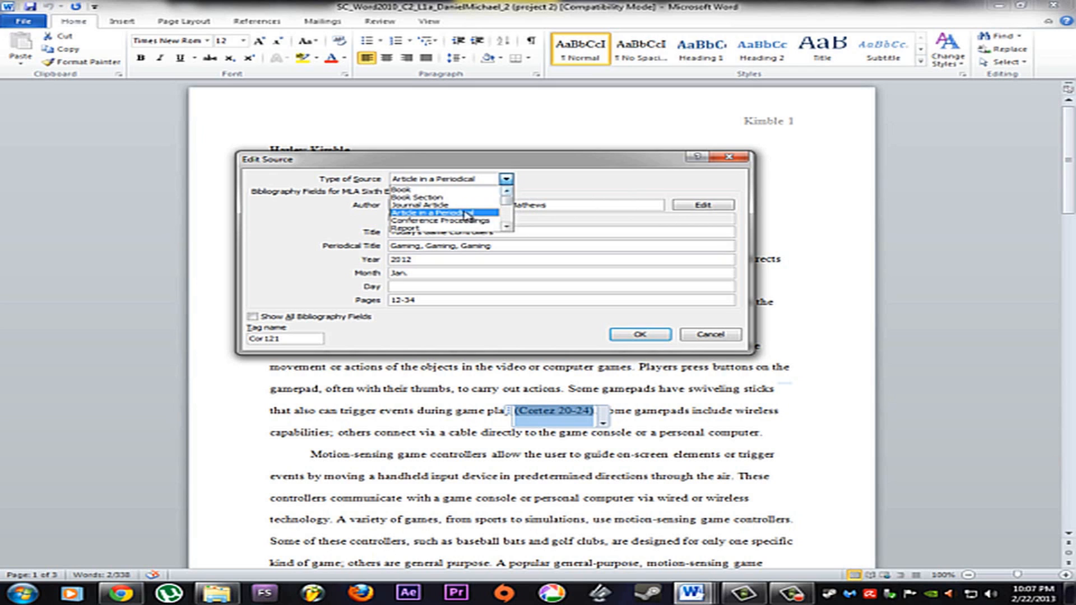
left_click(583, 187)
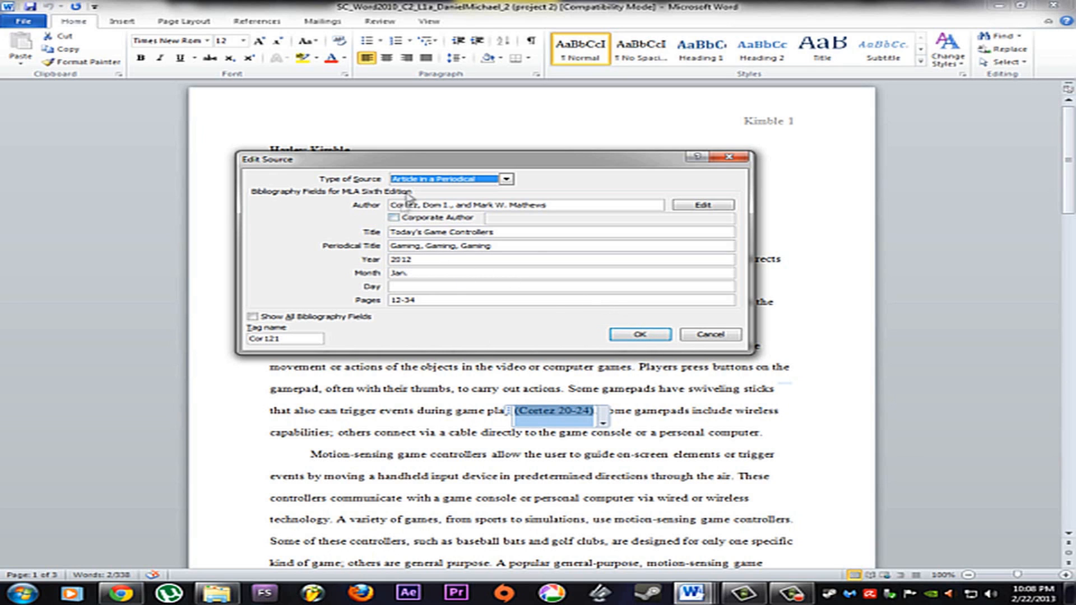
left_click(631, 335)
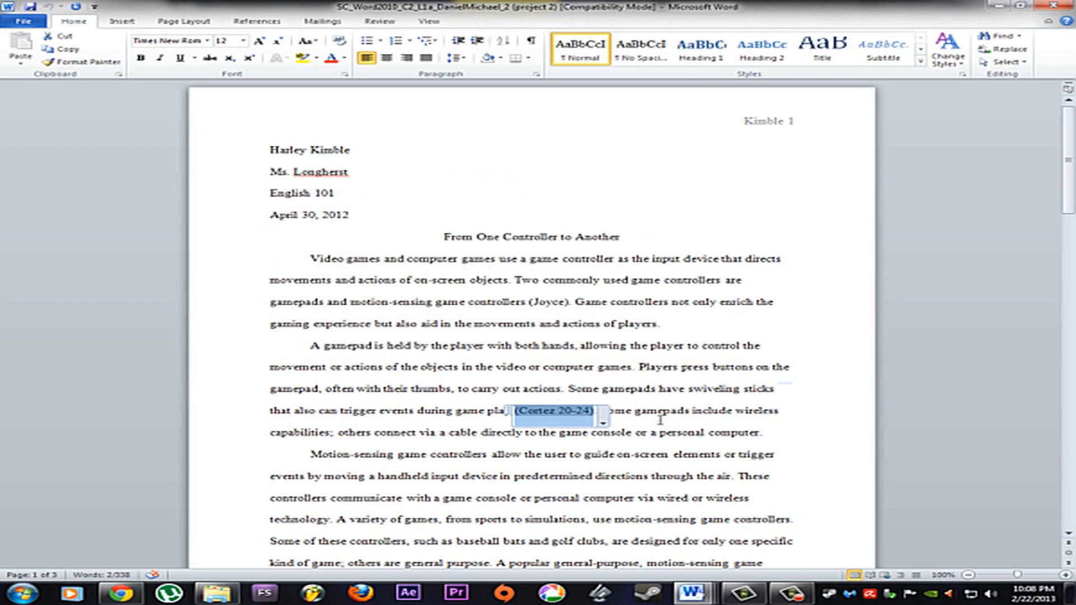
left_click(682, 431)
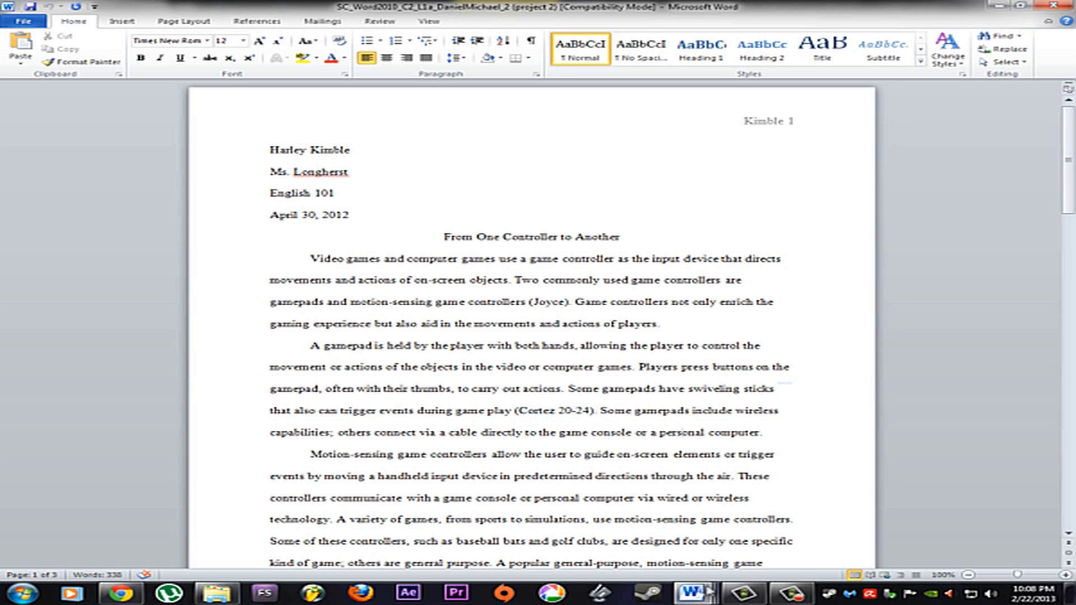
Step: Create a new Article in a Periodical source with author Cortez and insert its citation after 'game play'
mouse_move(693, 592)
left_click(865, 507)
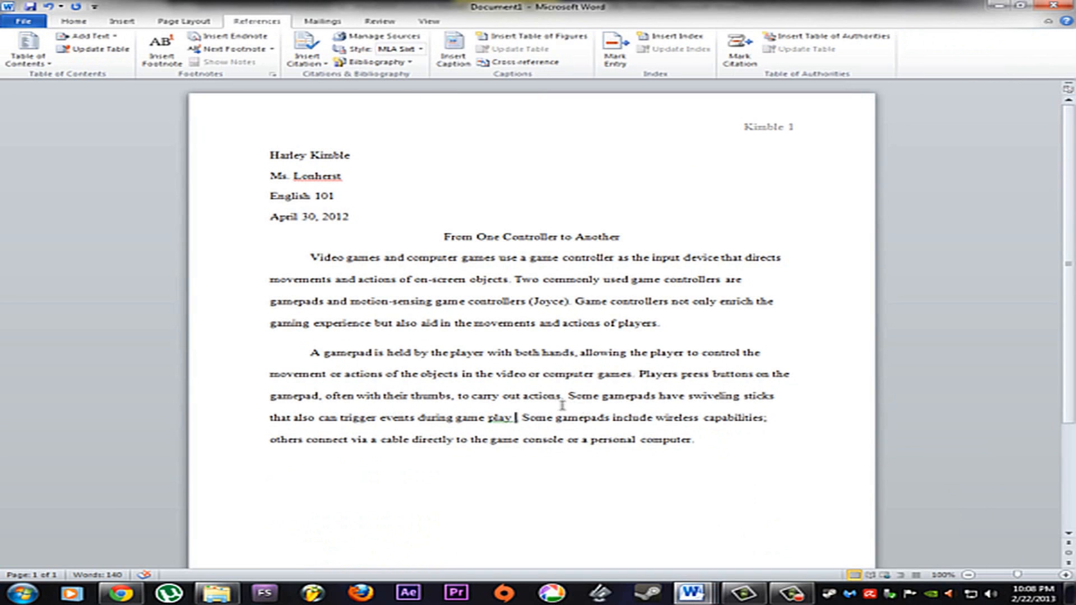
left_click(322, 64)
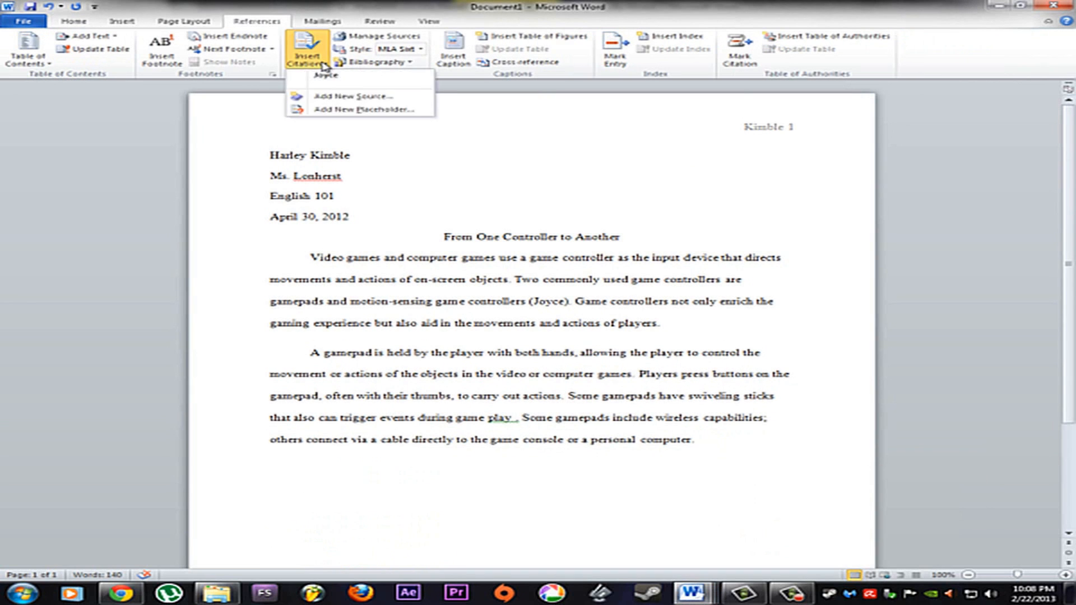
left_click(351, 95)
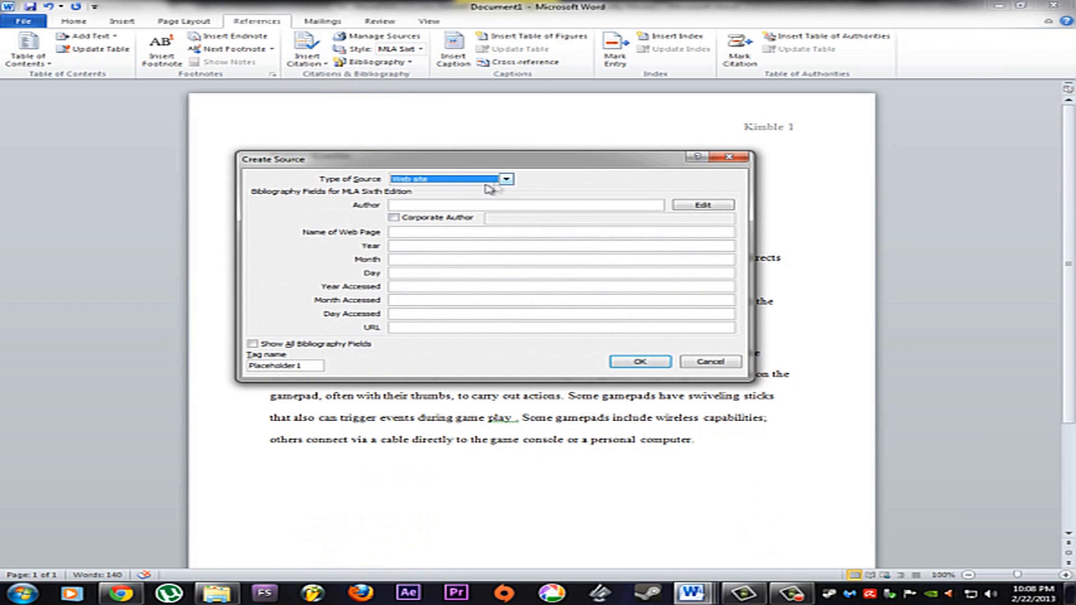
left_click(506, 179)
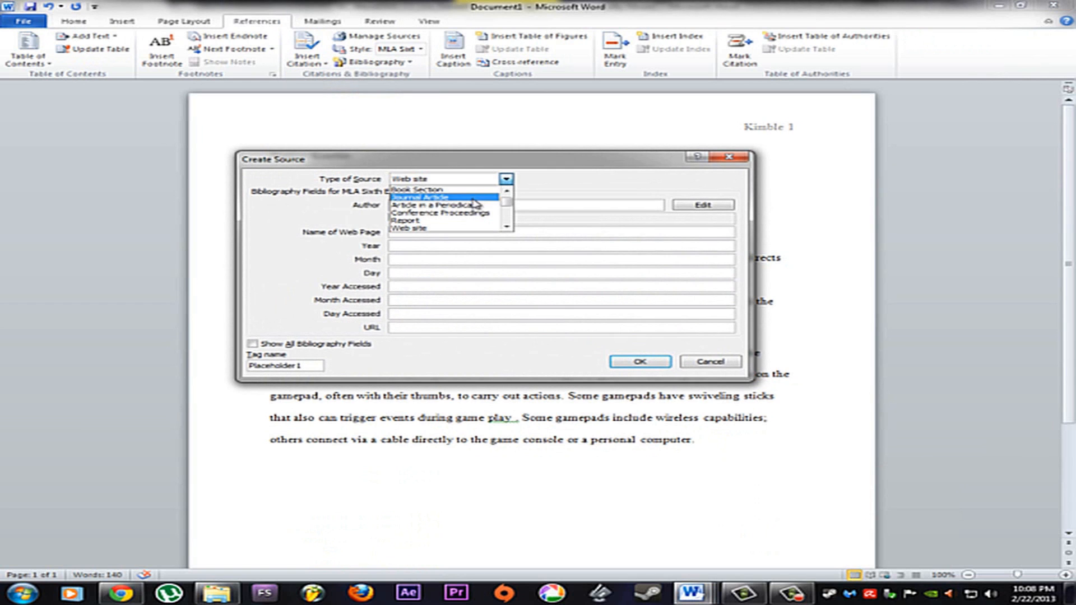
left_click(474, 205)
left_click(449, 204)
type("Cortez")
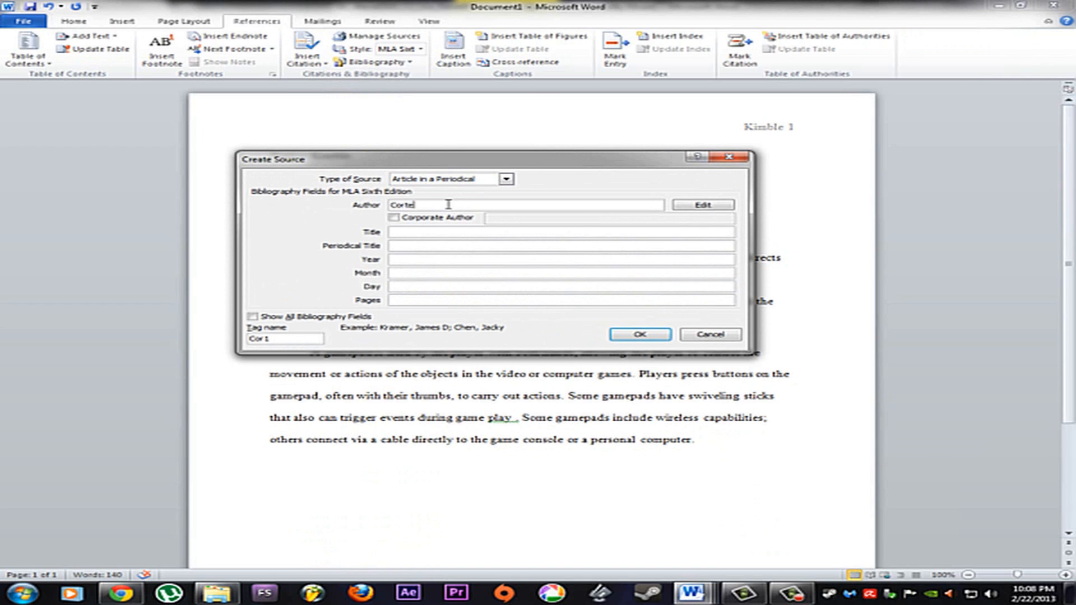
left_click(640, 335)
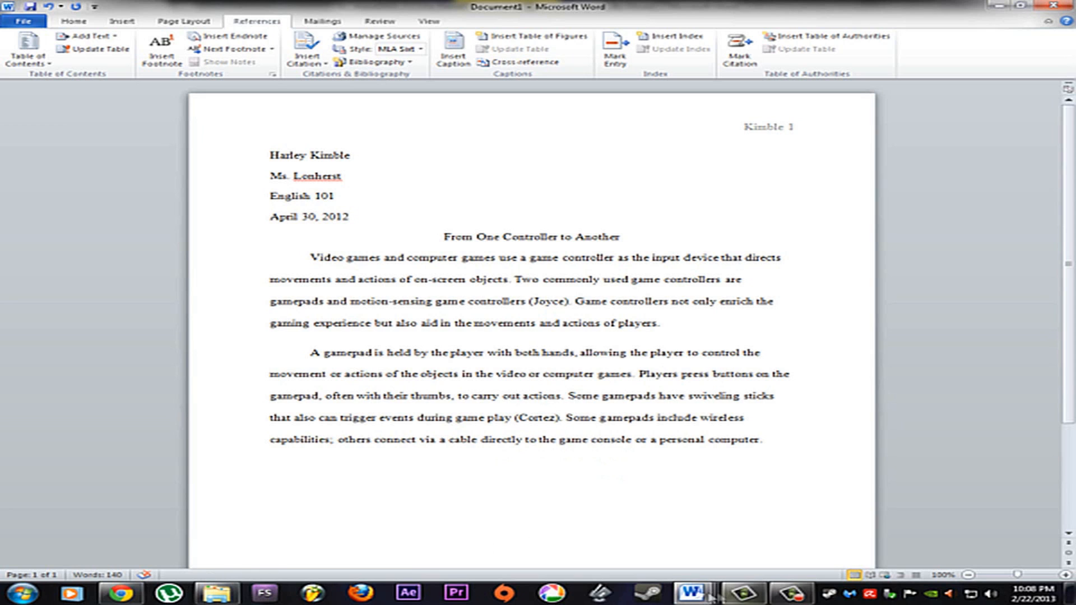
mouse_move(692, 593)
left_click(717, 546)
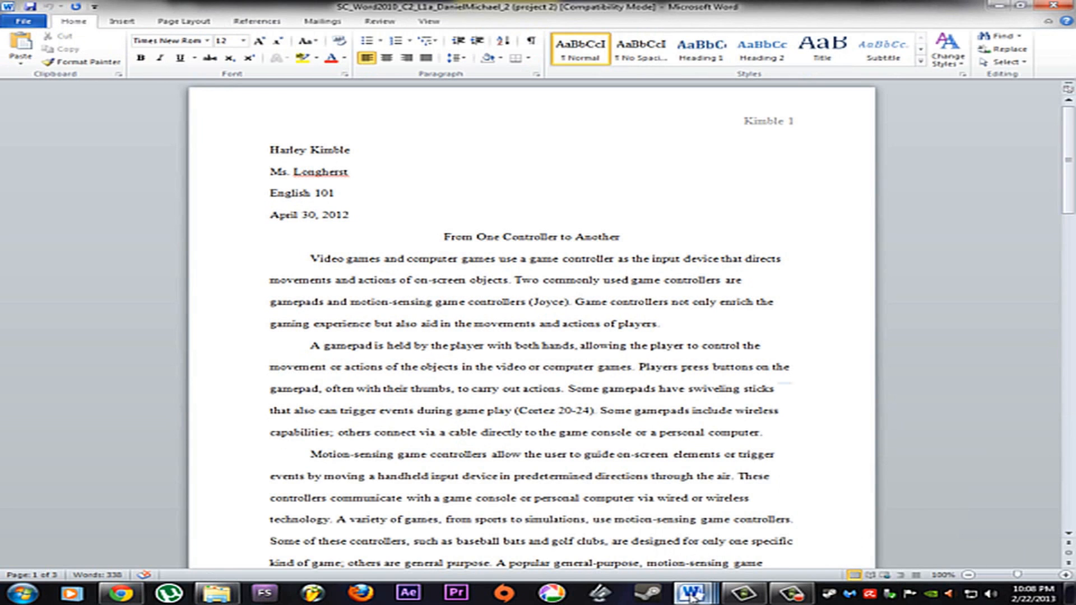
mouse_move(692, 595)
left_click(834, 523)
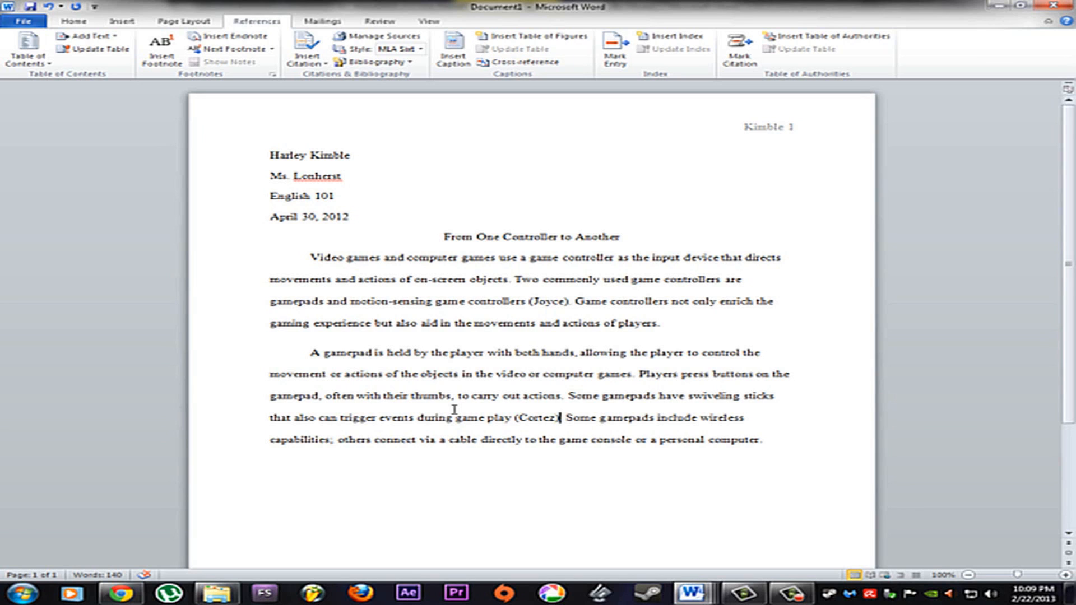
Step: Edit the (Cortez) citation to add pages 20-24
left_click(550, 425)
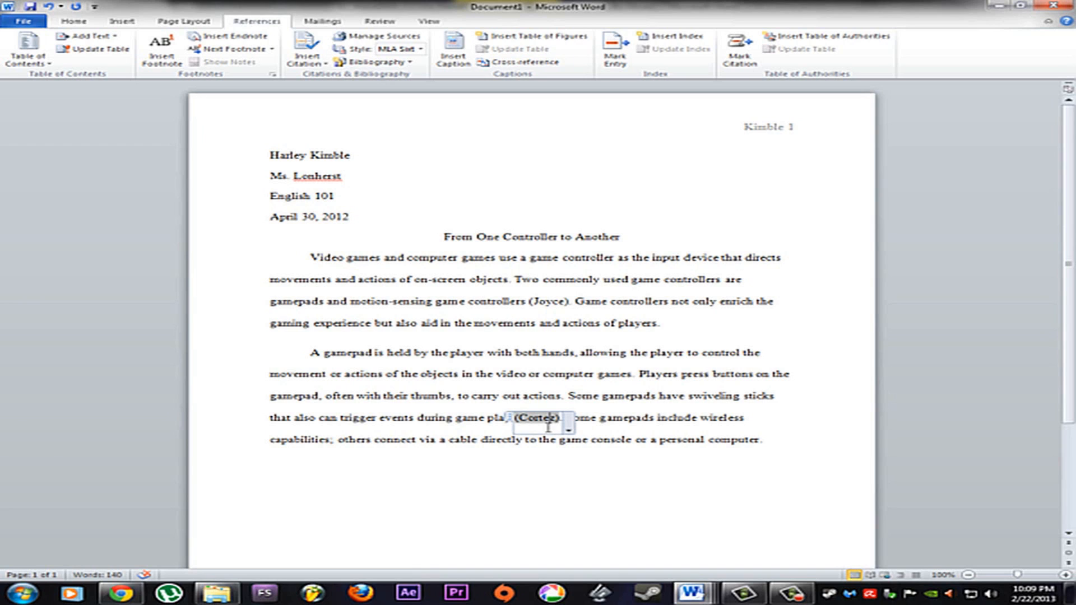
left_click(536, 462)
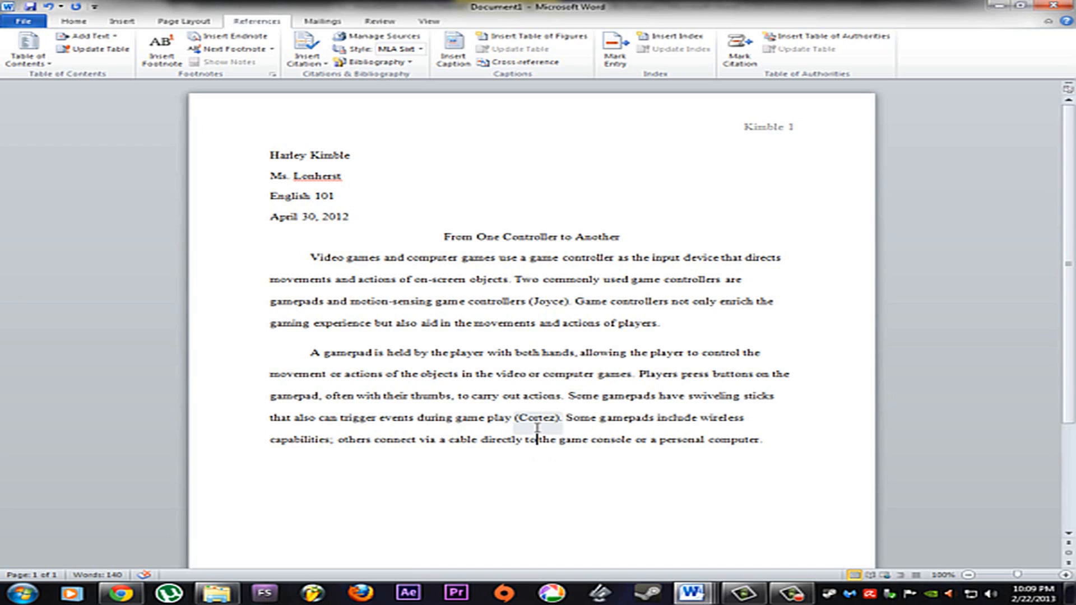
left_click(536, 428)
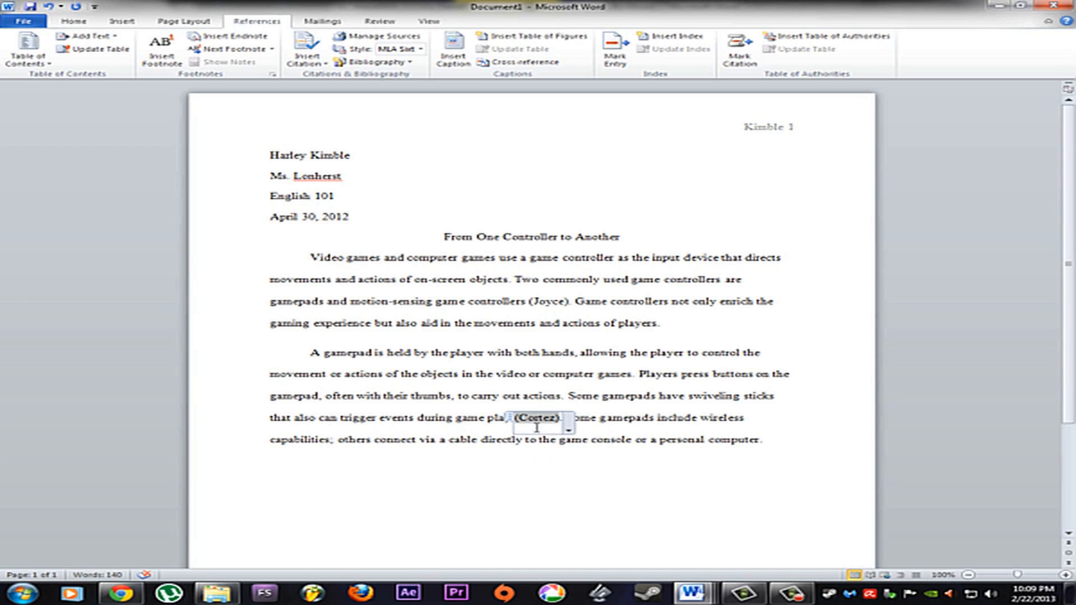
left_click(568, 431)
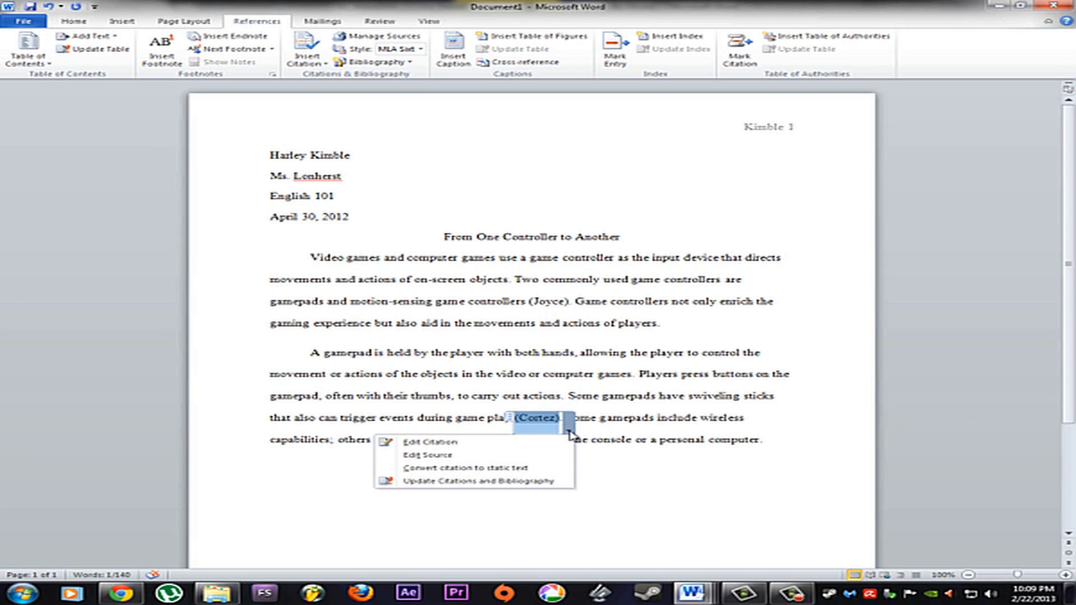
left_click(460, 445)
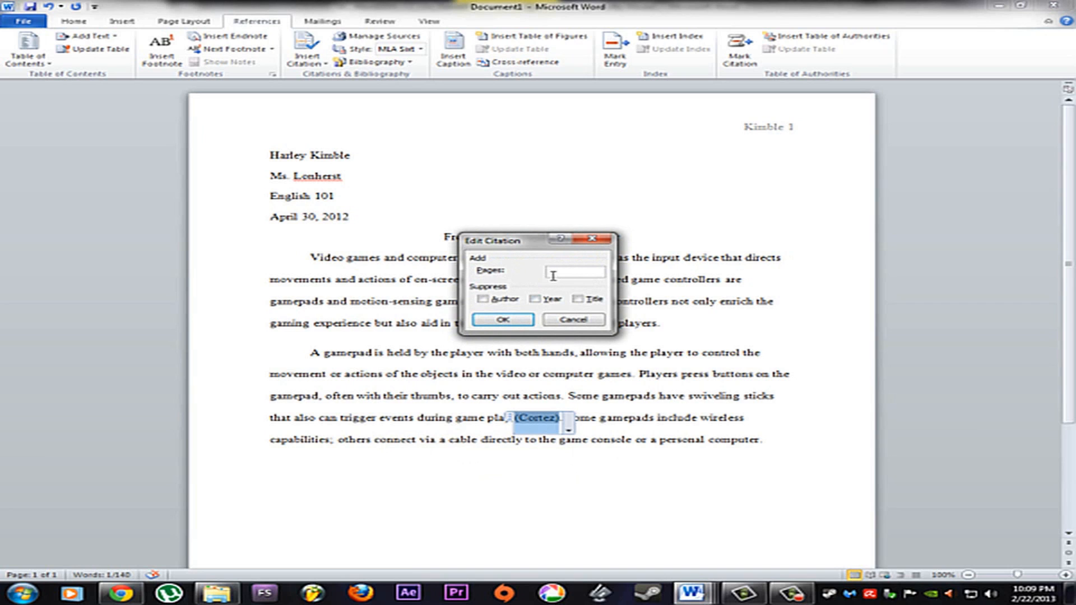
type("29")
type("-24")
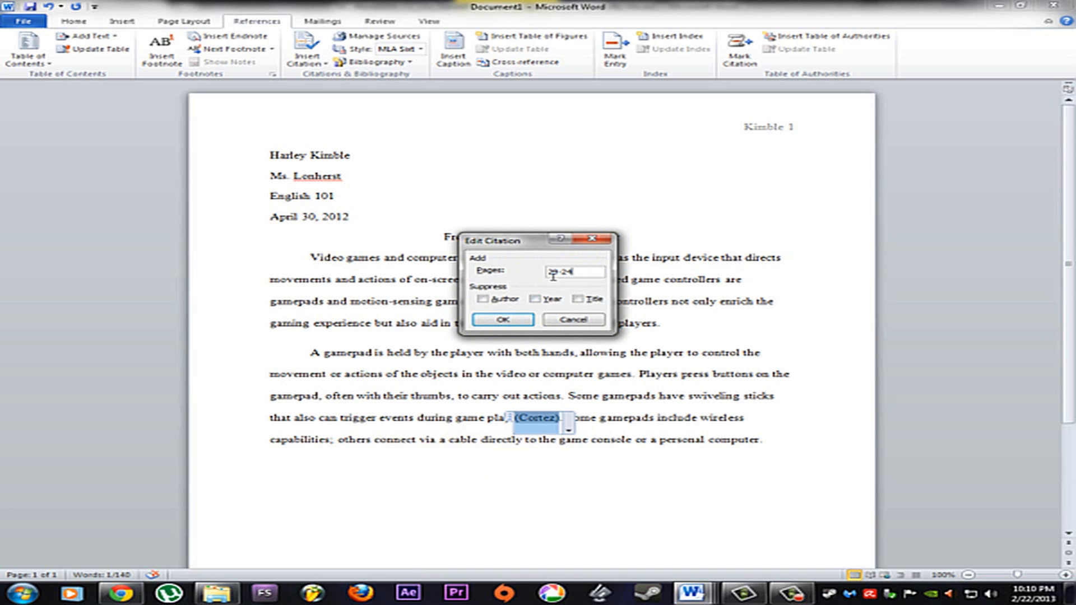
left_click(502, 321)
left_click(576, 495)
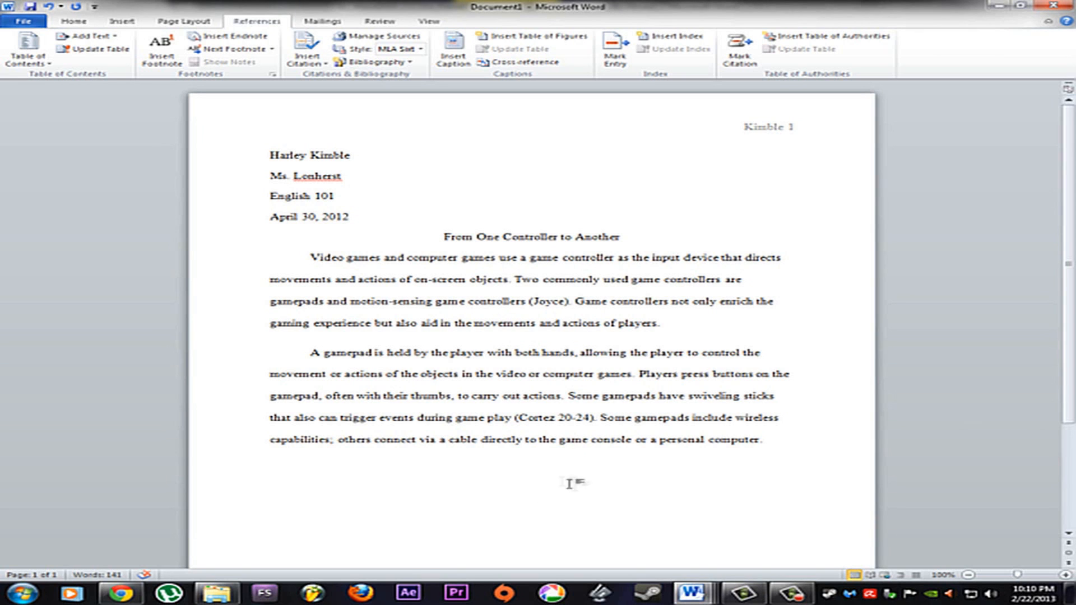
Step: Copy the Motion-sensing paragraph from the reference project document
mouse_move(690, 597)
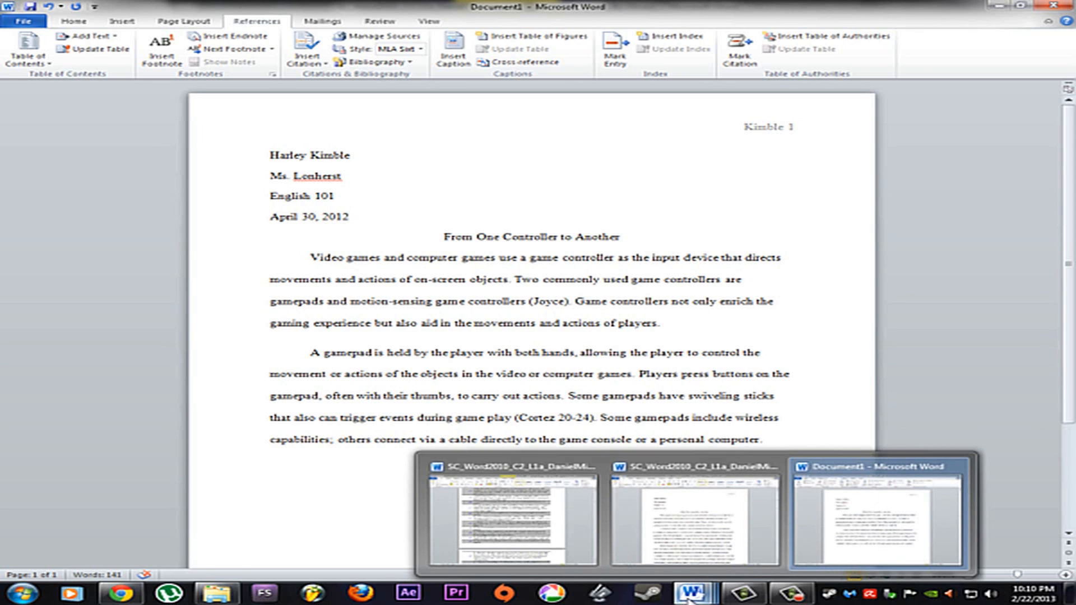
left_click(701, 532)
scroll(622, 415, "down", 2)
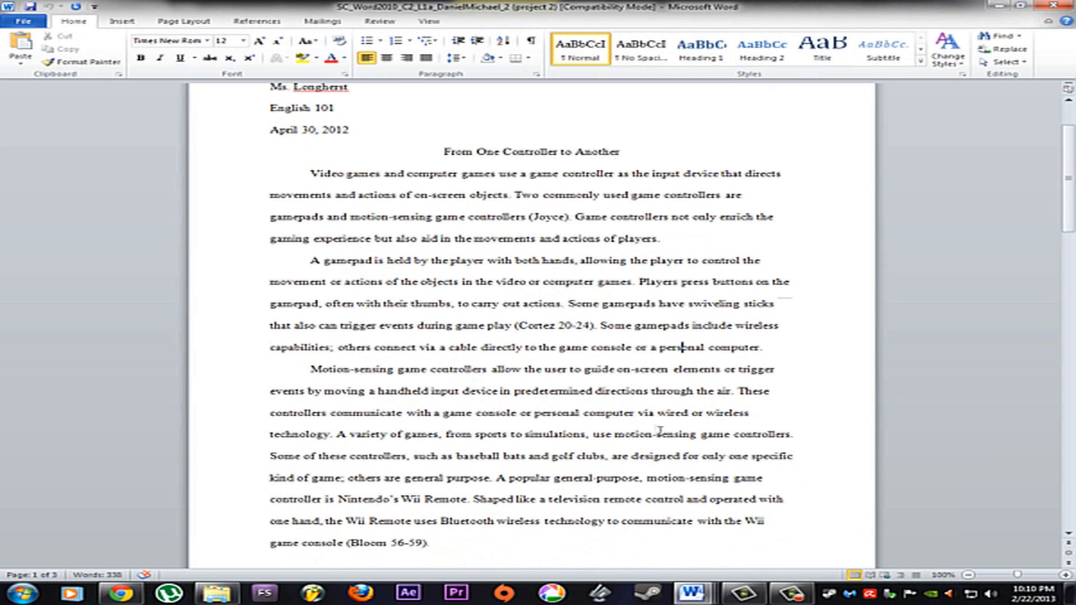
scroll(450, 415, "down", 1)
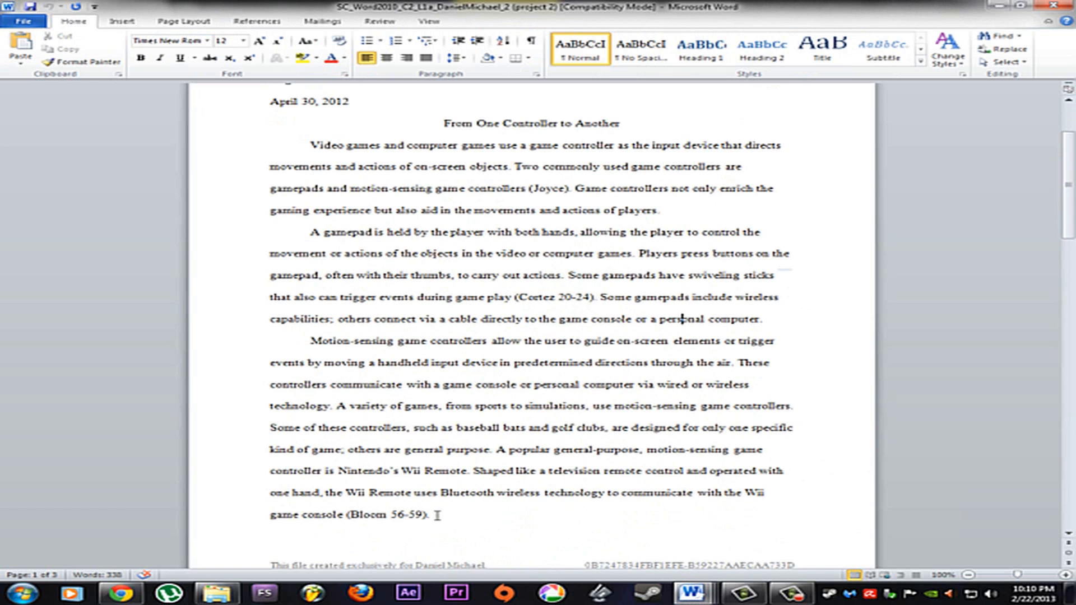
left_click_drag(433, 514, 290, 338)
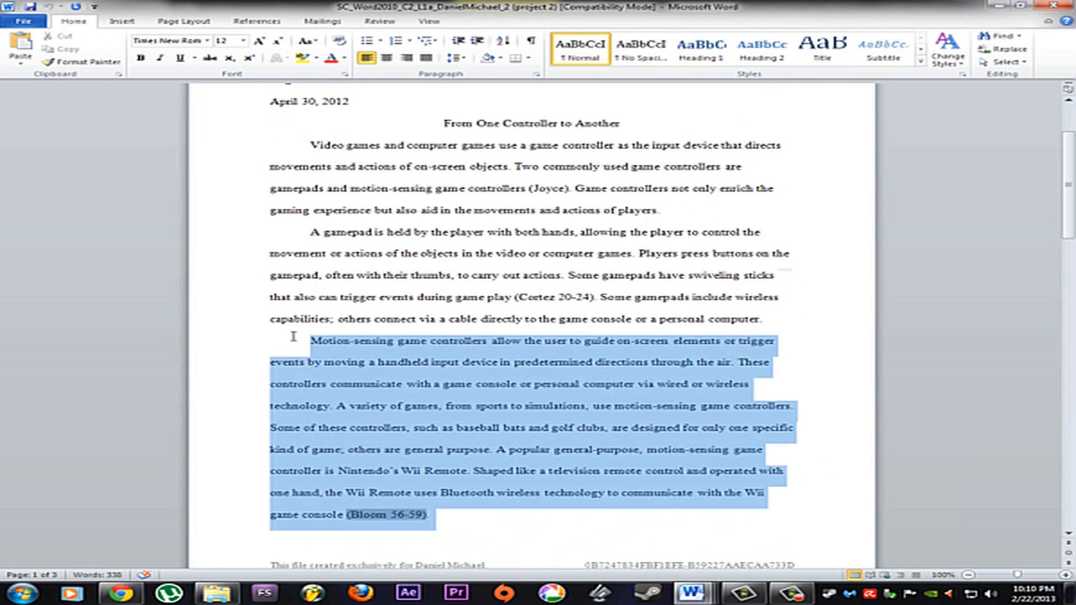
right_click(403, 360)
left_click(449, 379)
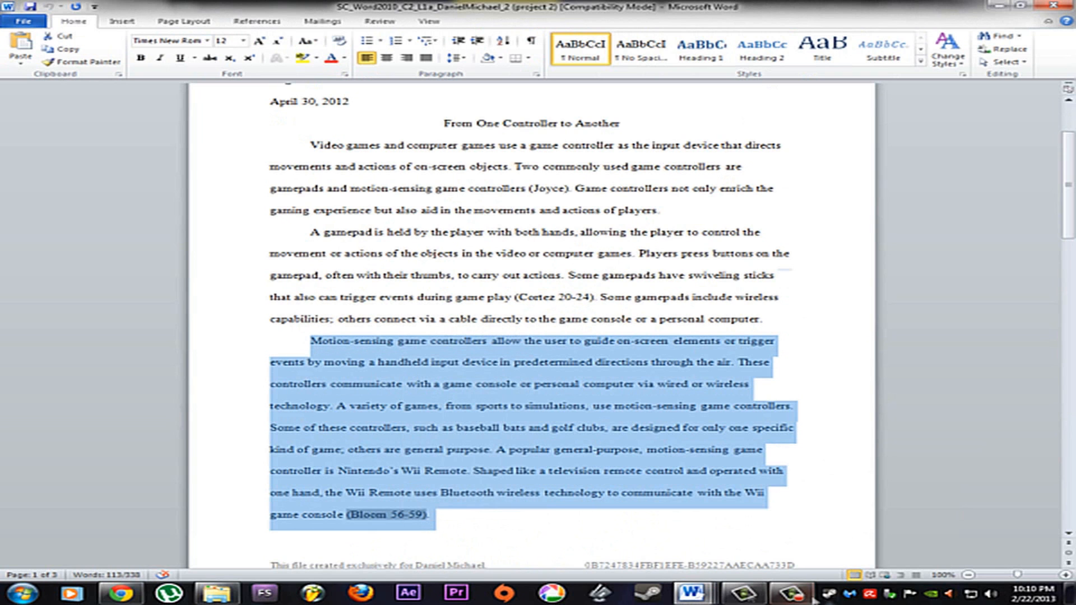
Step: Paste it as a new paragraph after the second body paragraph and delete its '(Bloom 56-59)' citation
left_click(896, 504)
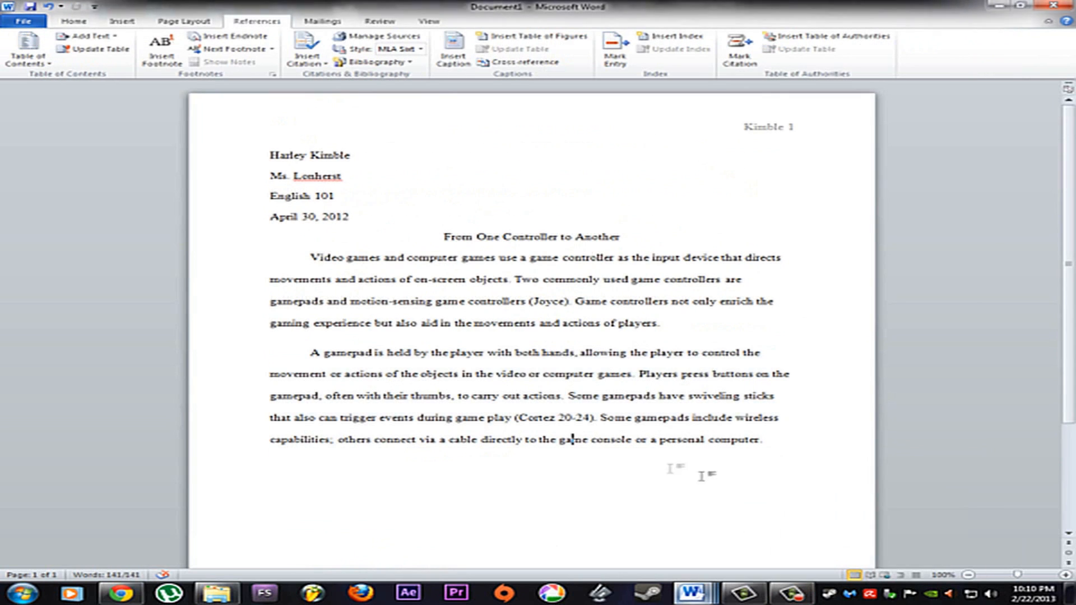
left_click(781, 451)
key("Return")
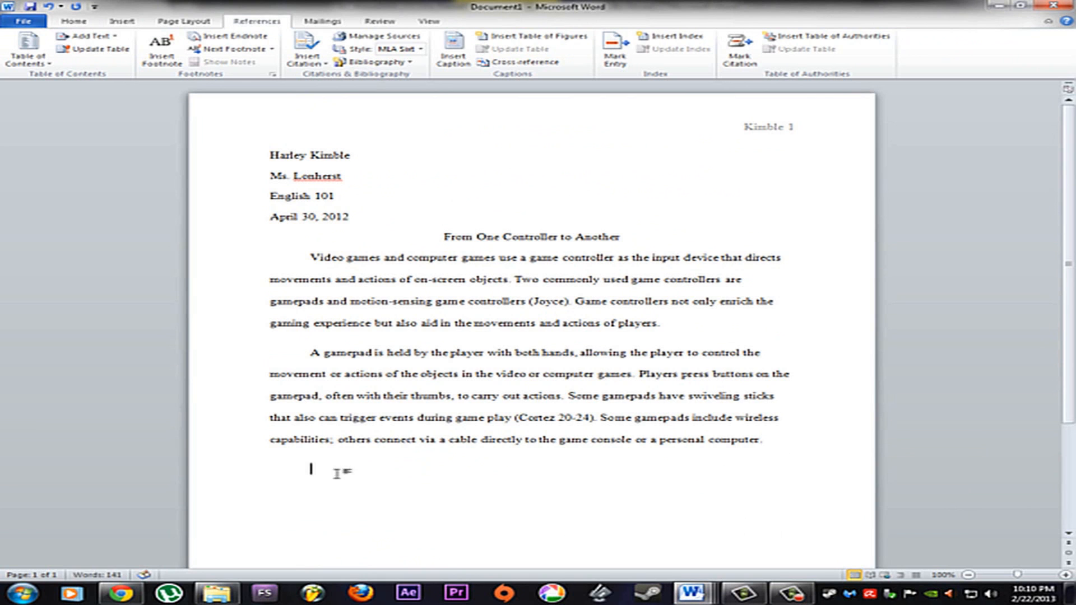
right_click(336, 473)
left_click(447, 325)
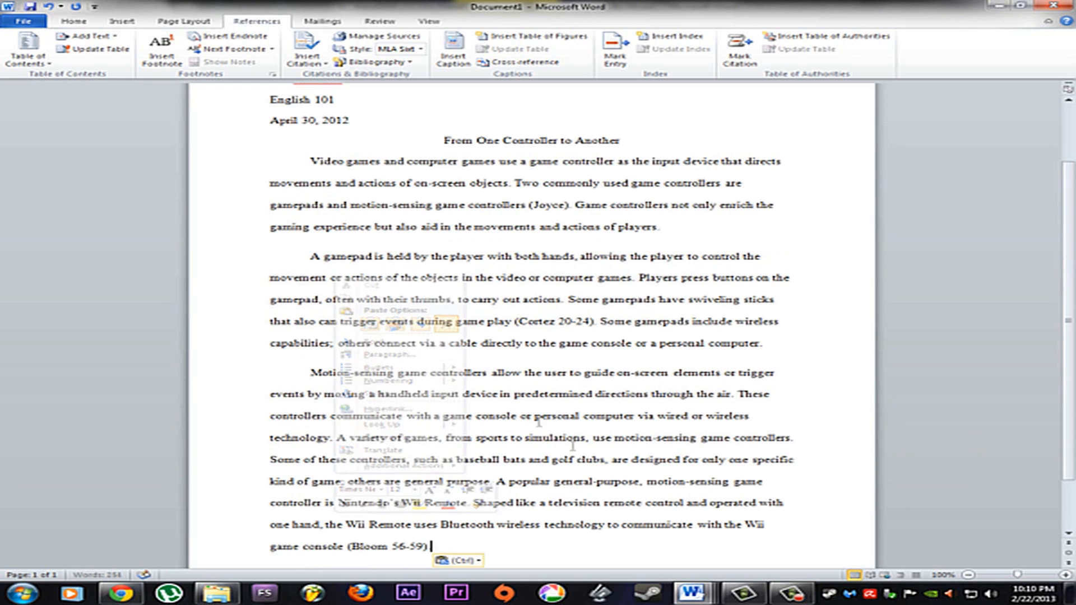
key("BackSpace")
key("BackSpace")
key("BackSpace")
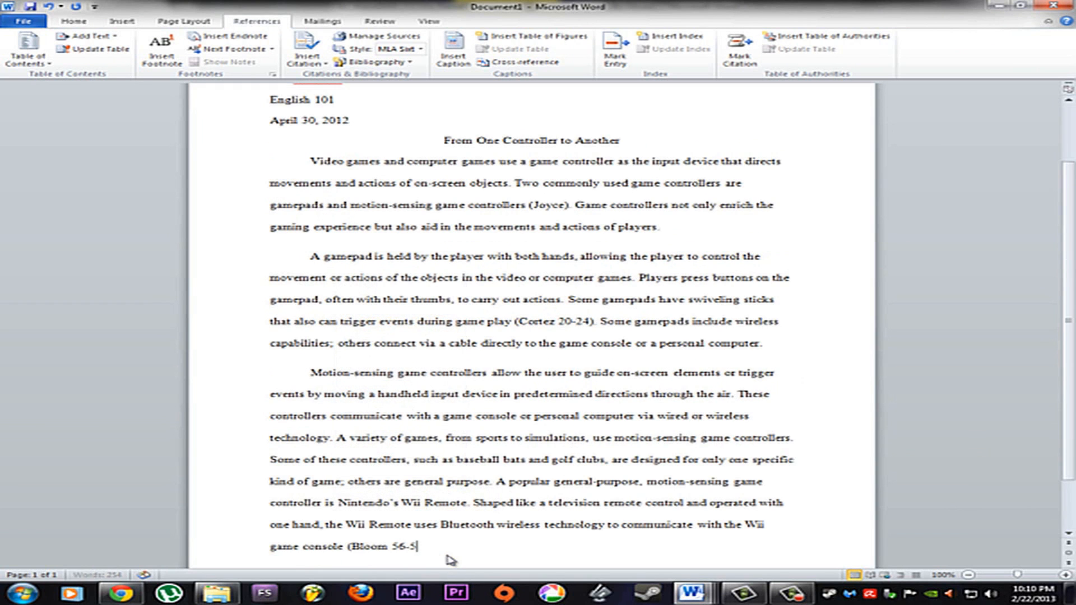
key("BackSpace")
key("BackSpace")
key("BackSpace")
key("BackSpace")
key("BackSpace")
key("BackSpace")
key("BackSpace")
key("BackSpace")
key("BackSpace")
key("BackSpace")
key("BackSpace")
key("BackSpace")
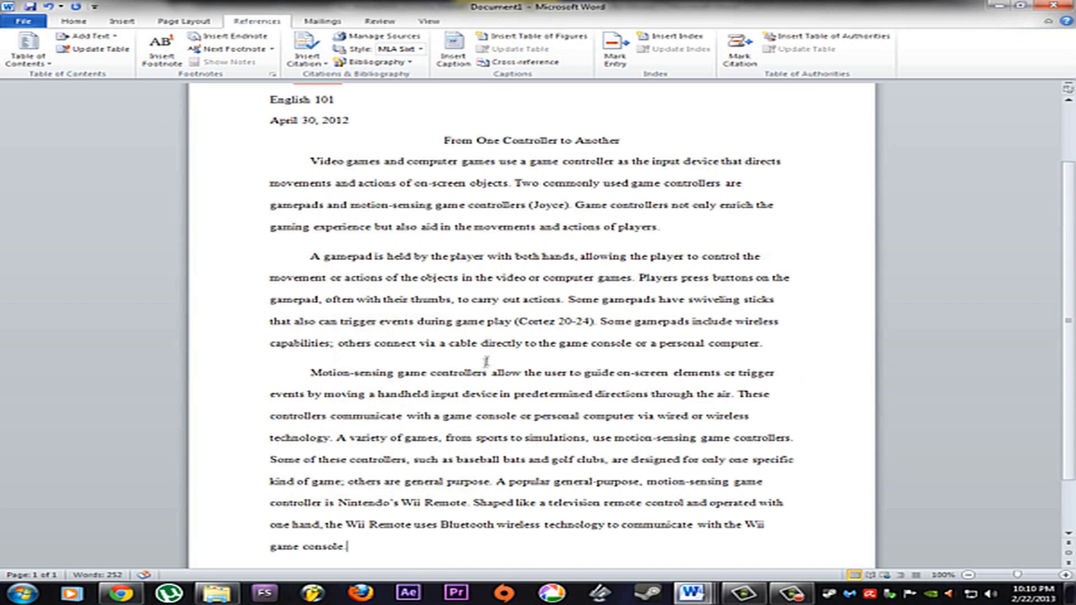
scroll(483, 365, "down", 1)
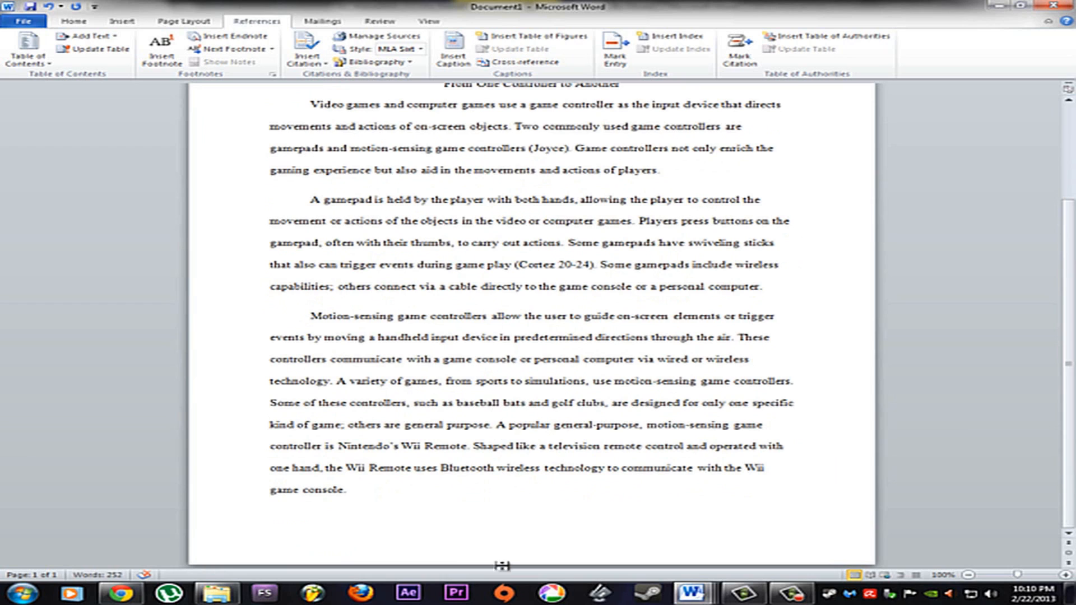
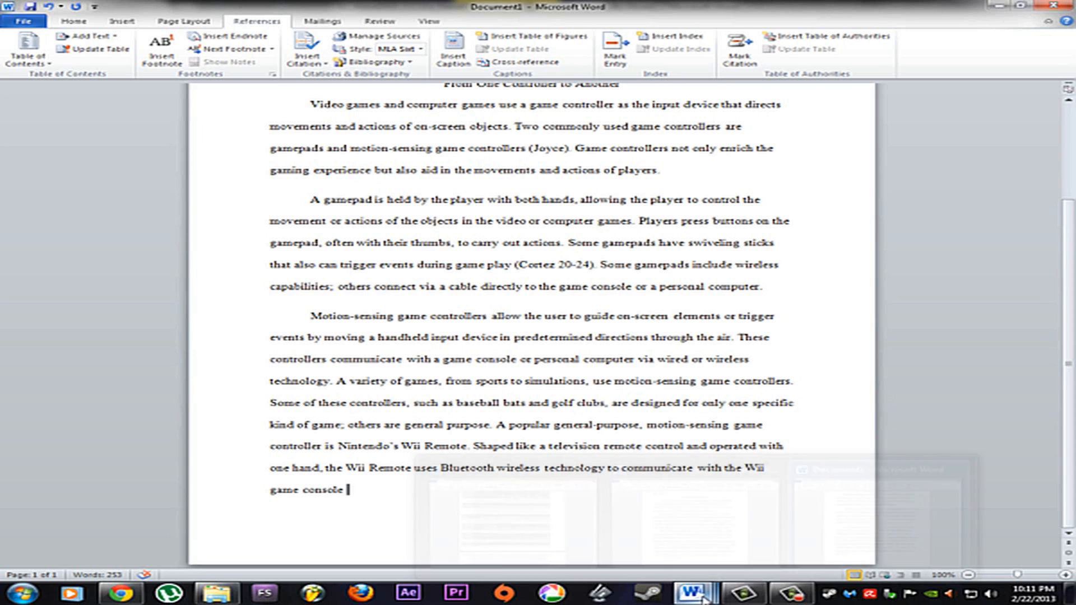
Step: Look up the Bloom source details in the reference copy of the paper, then return to the essay
mouse_move(705, 599)
left_click(695, 507)
left_click(423, 518)
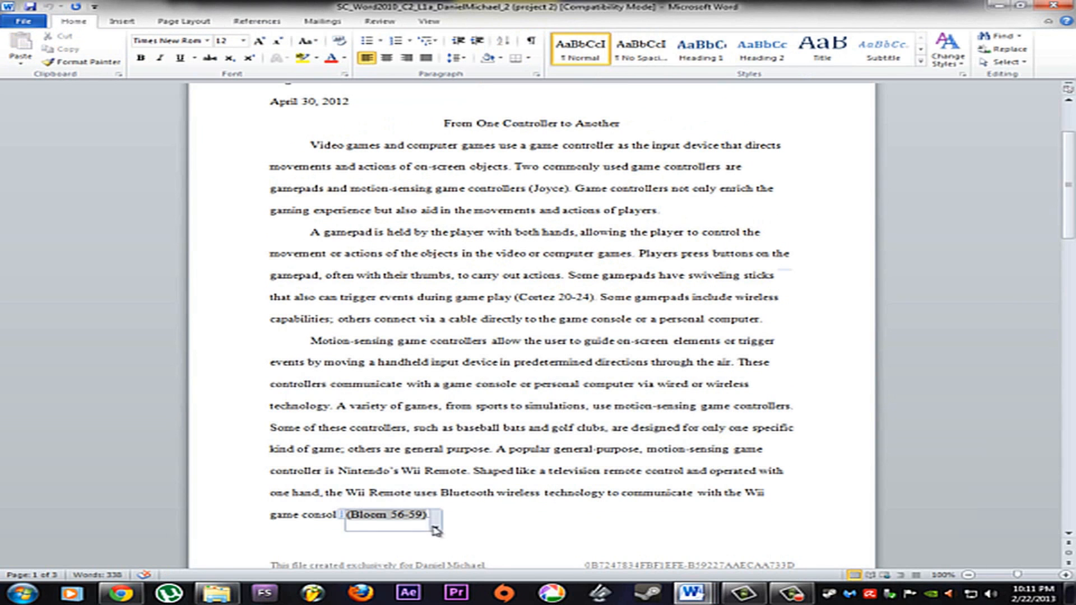
left_click(435, 526)
left_click(384, 475)
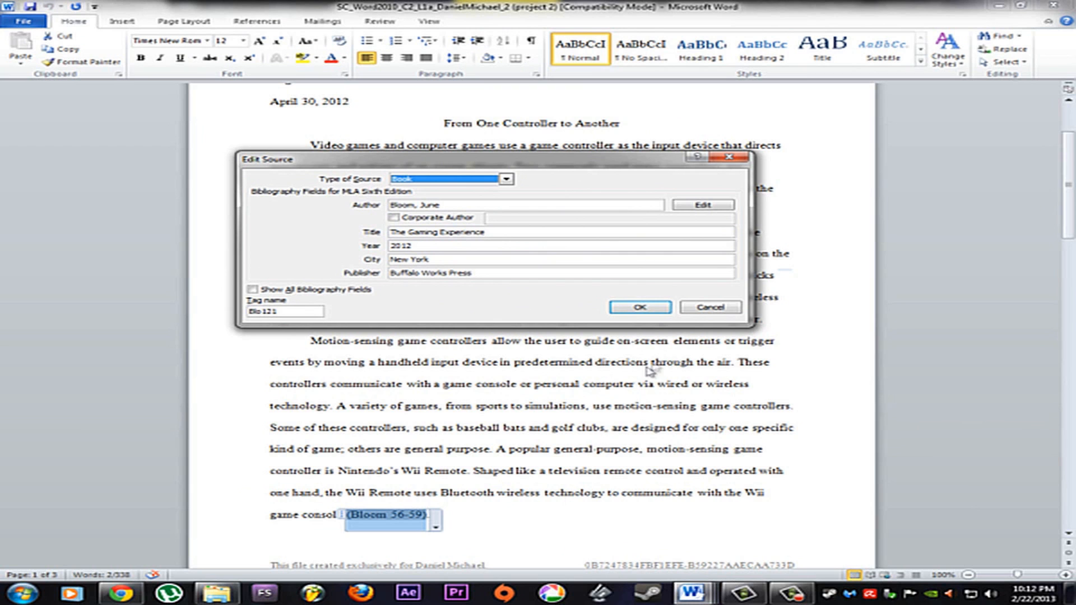
left_click(712, 308)
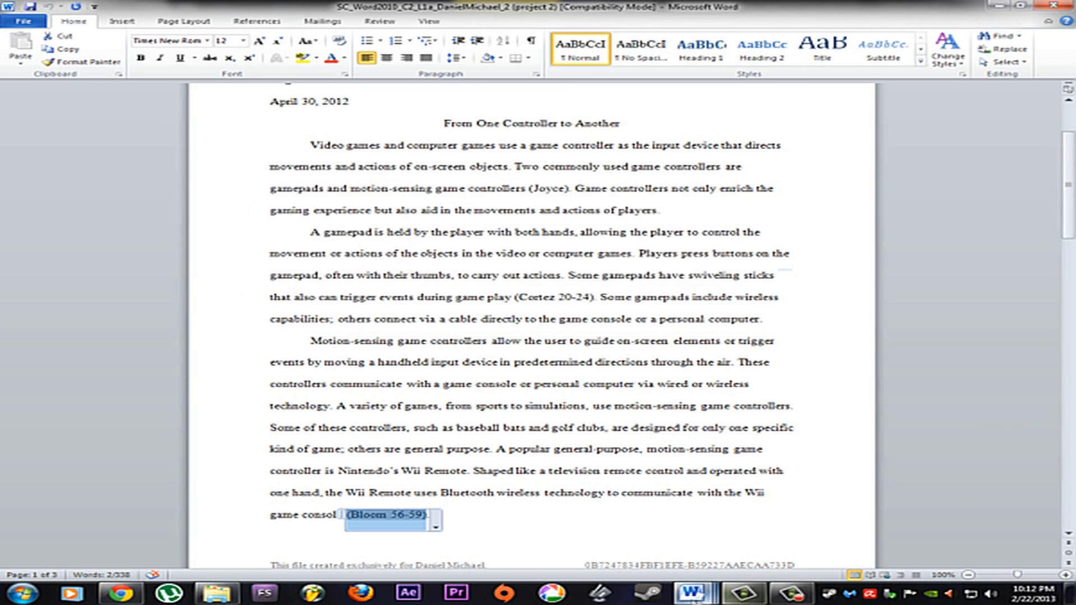
mouse_move(689, 596)
left_click(835, 527)
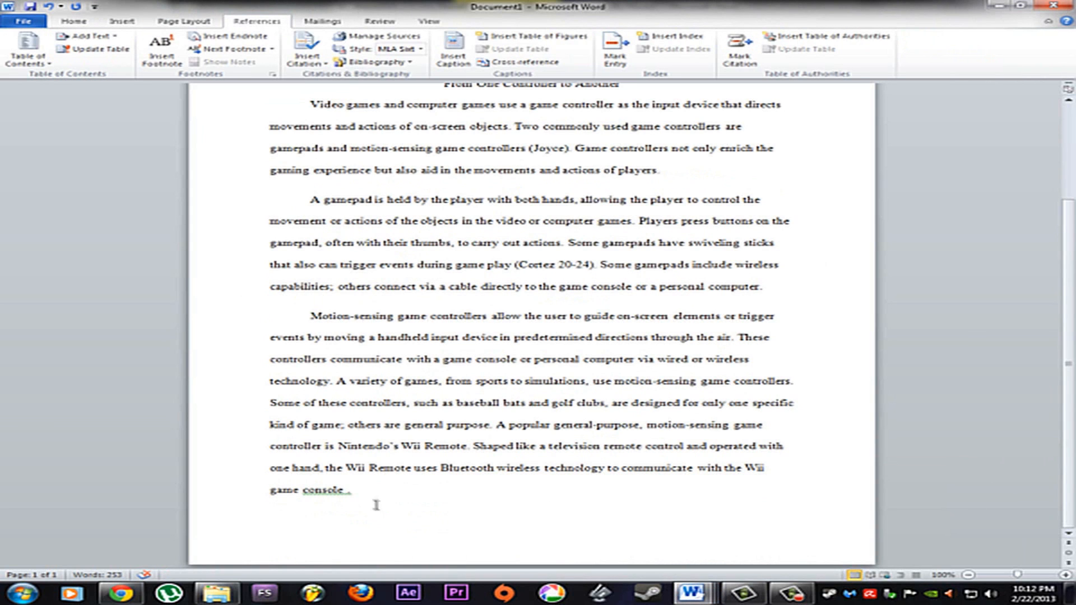
Step: Add a new Book source with author Bloom and cite it after 'game console'
left_click(322, 65)
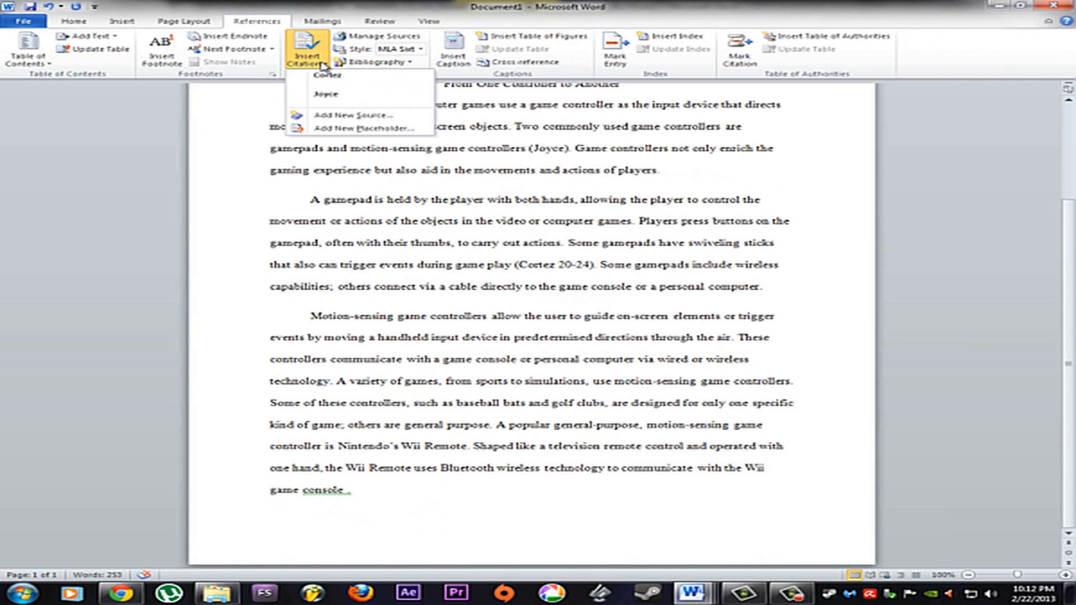
left_click(359, 116)
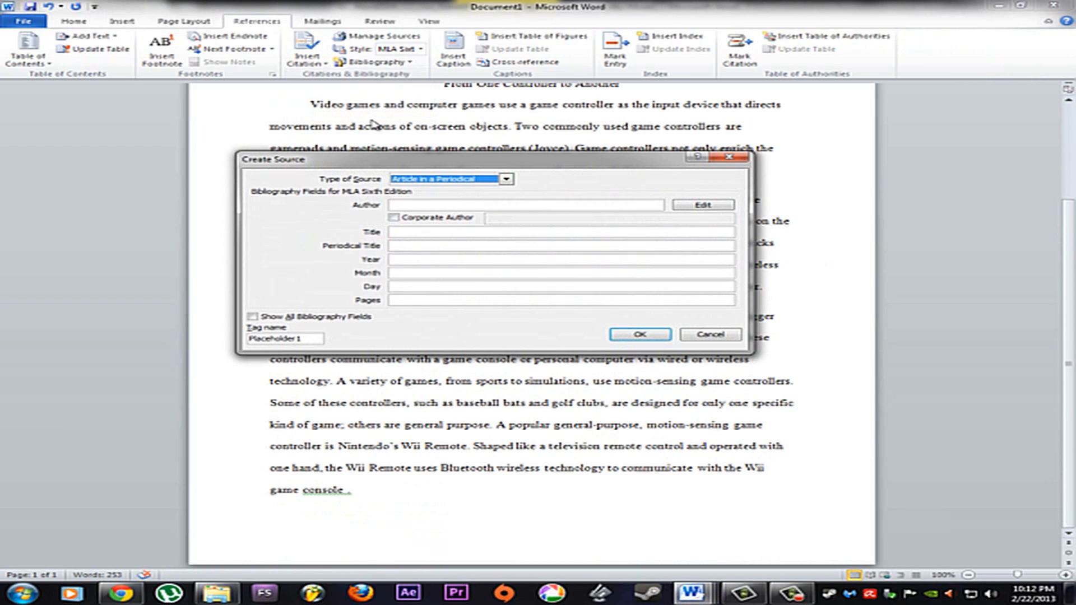
left_click(506, 179)
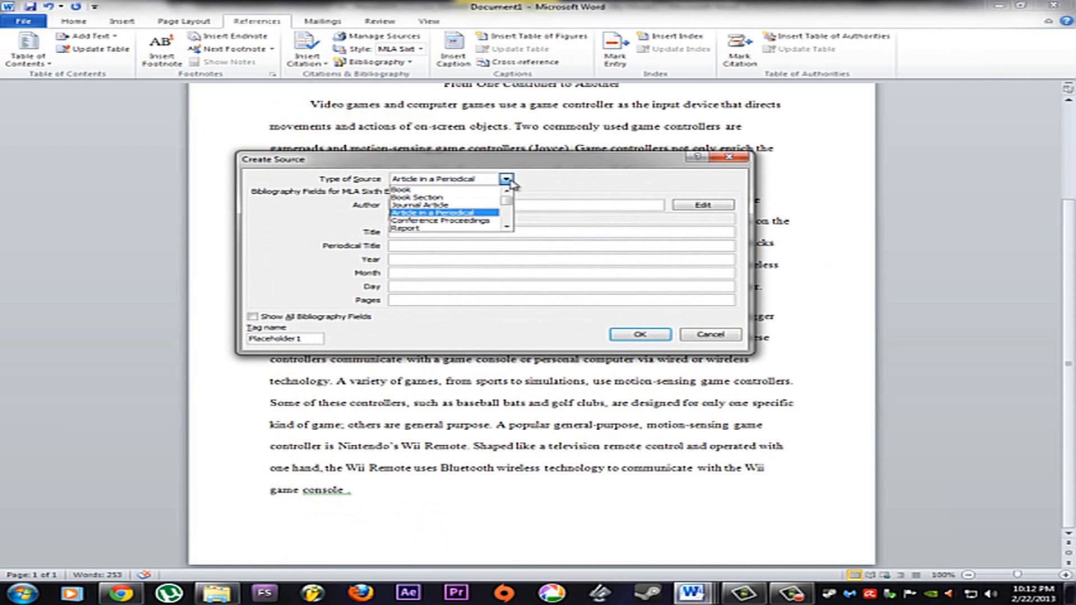
left_click(442, 191)
left_click(439, 204)
type("Bloom")
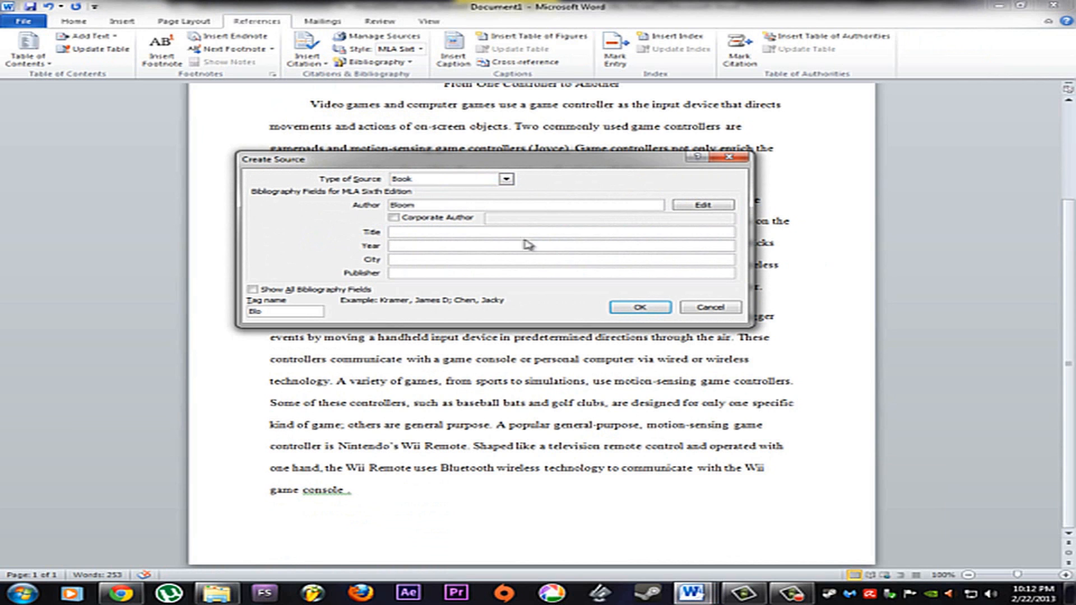
left_click(639, 308)
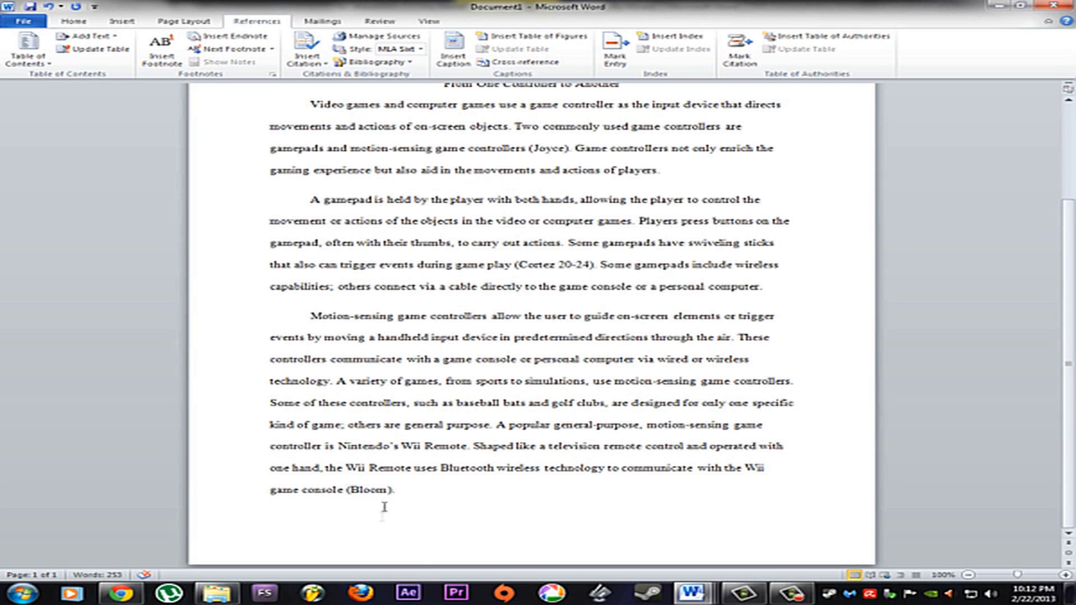
left_click(424, 506)
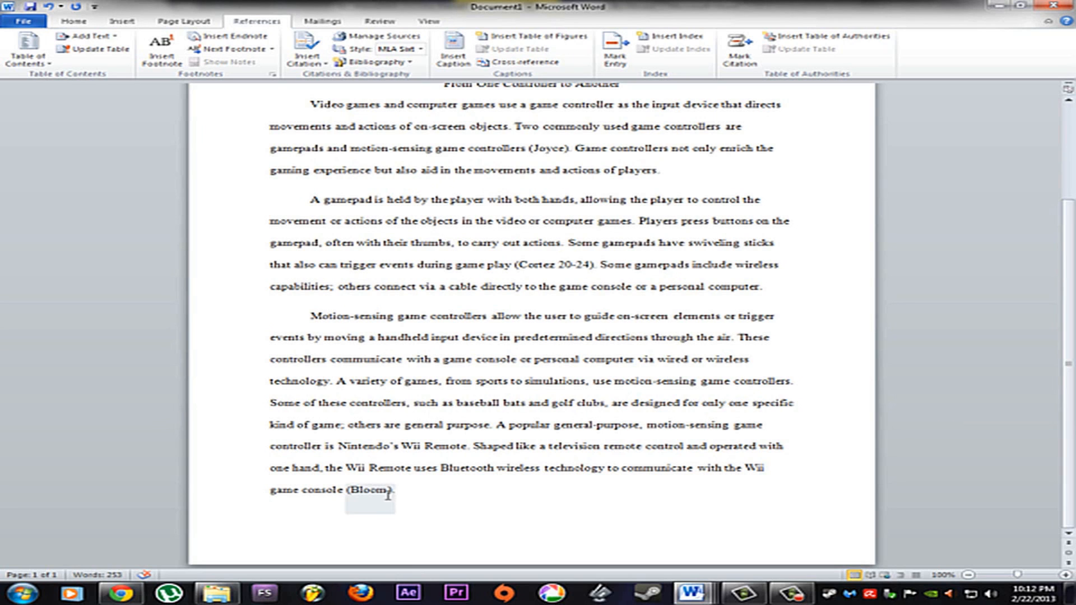
Step: Type the closing period and edit the citation so it reads (Bloom 56-59)
type(".")
left_click(377, 506)
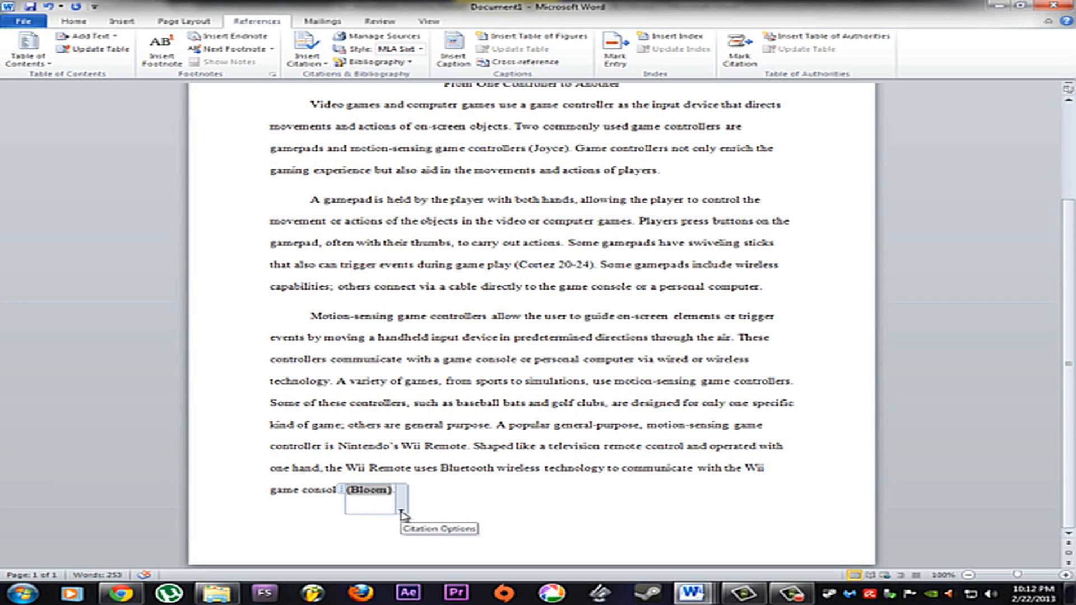
left_click(401, 512)
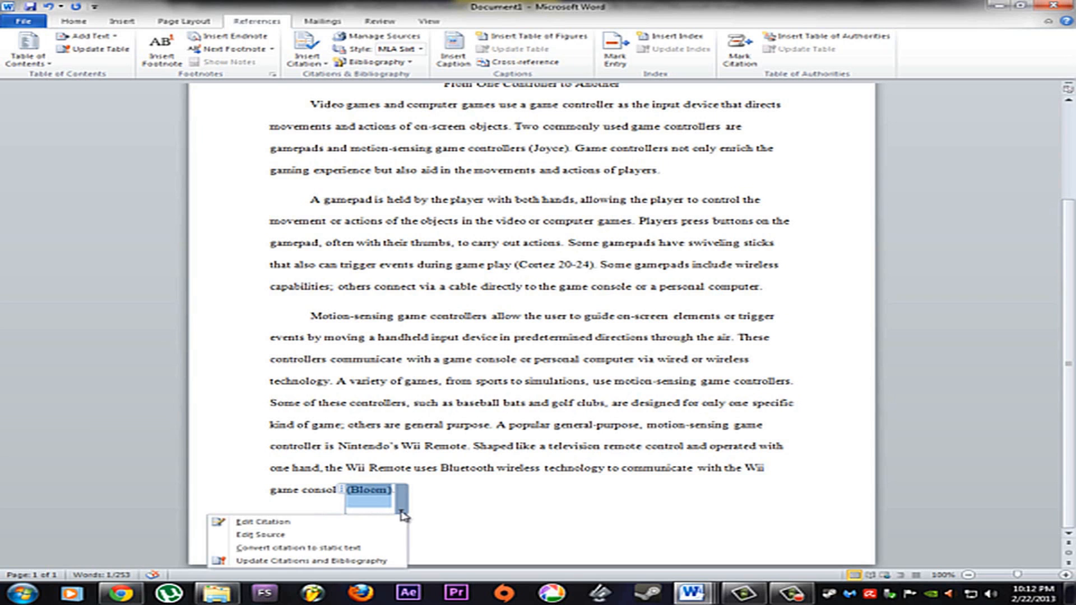
left_click(304, 523)
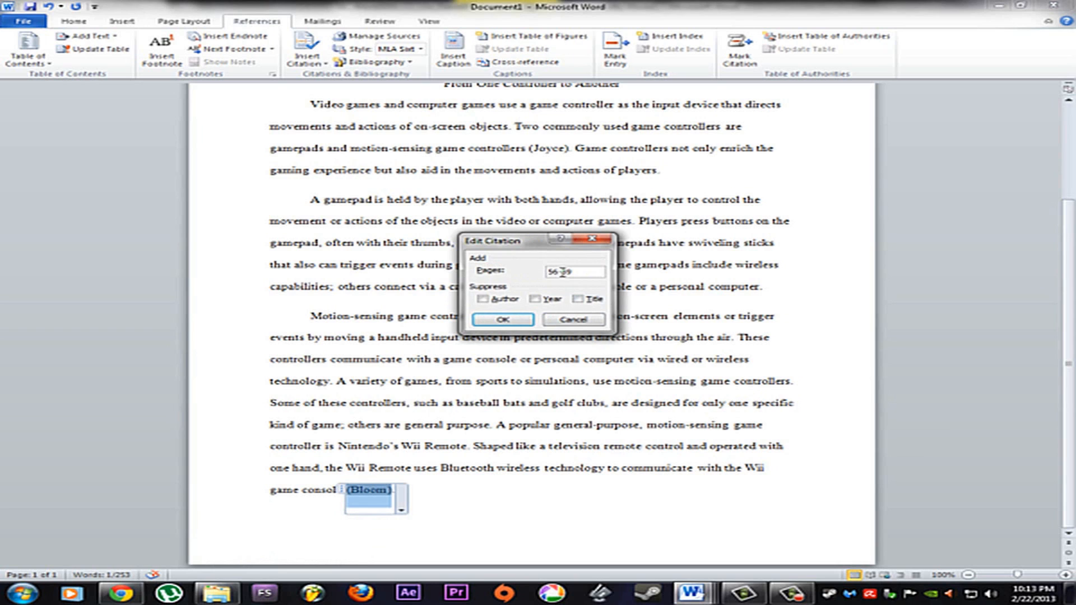
left_click(503, 319)
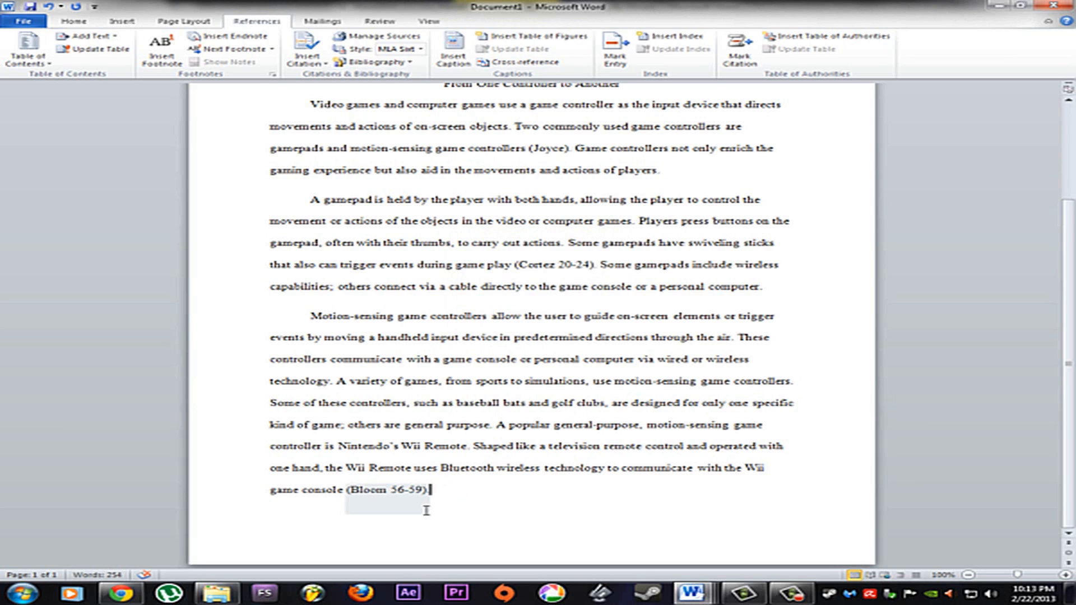
Step: Insert a page break with Ctrl+Enter after the body text
scroll(431, 510, "down", 1)
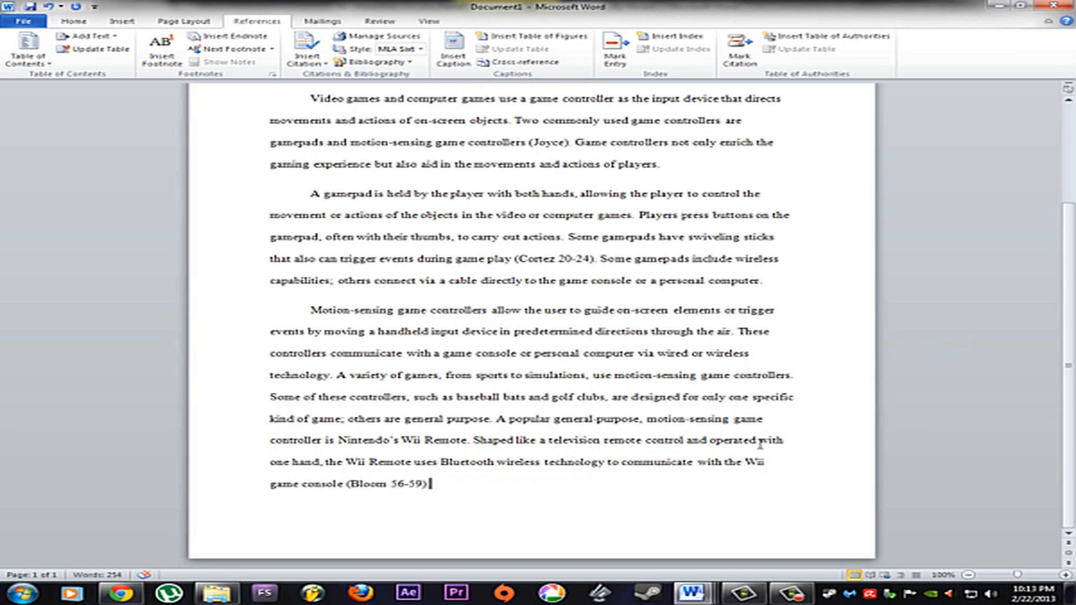
key("ctrl+Return")
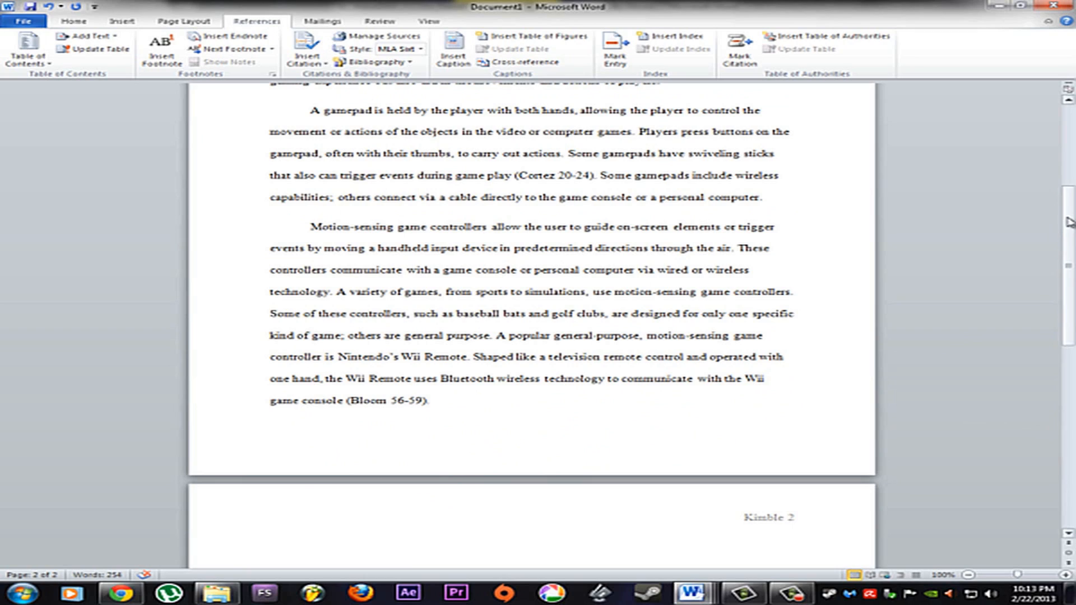
left_click_drag(1068, 223, 1047, 247)
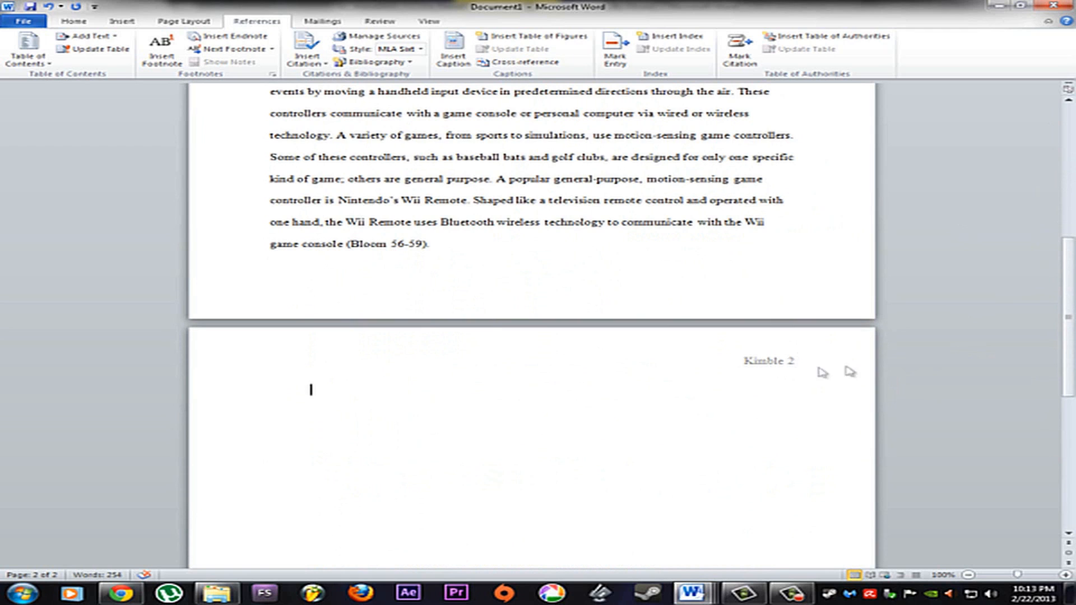
left_click_drag(1054, 310, 1055, 261)
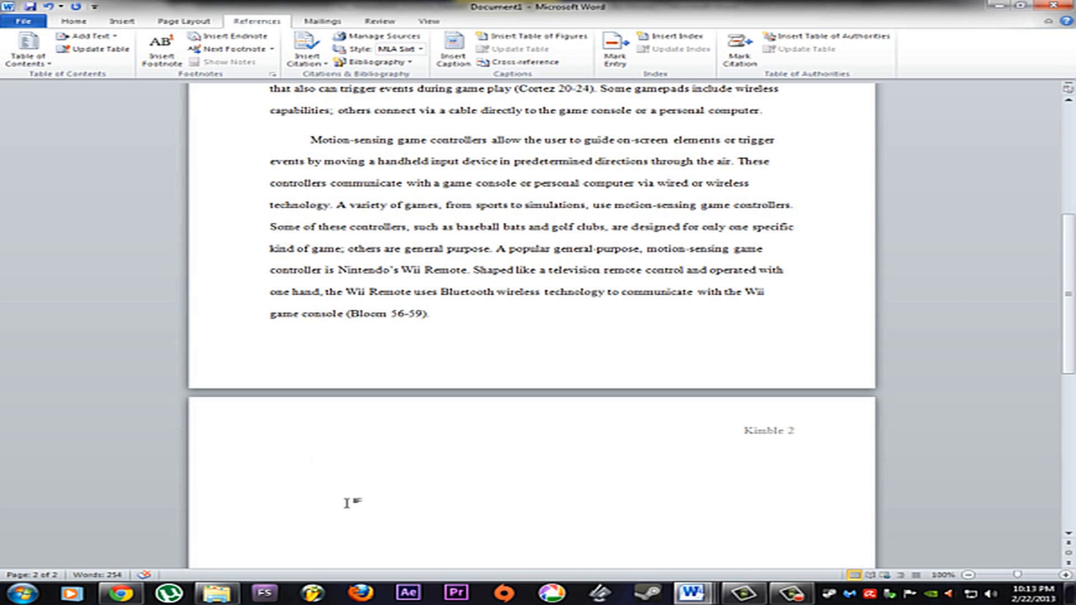
Step: Copy the concluding game-controllers paragraph from page 2 of the reference copy
mouse_move(694, 594)
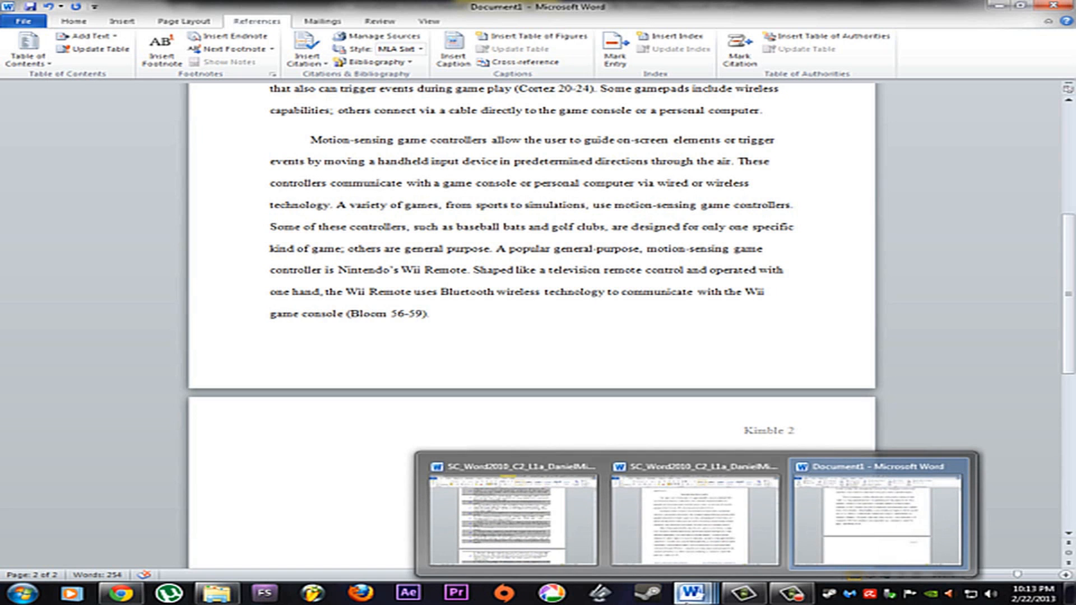
left_click(695, 468)
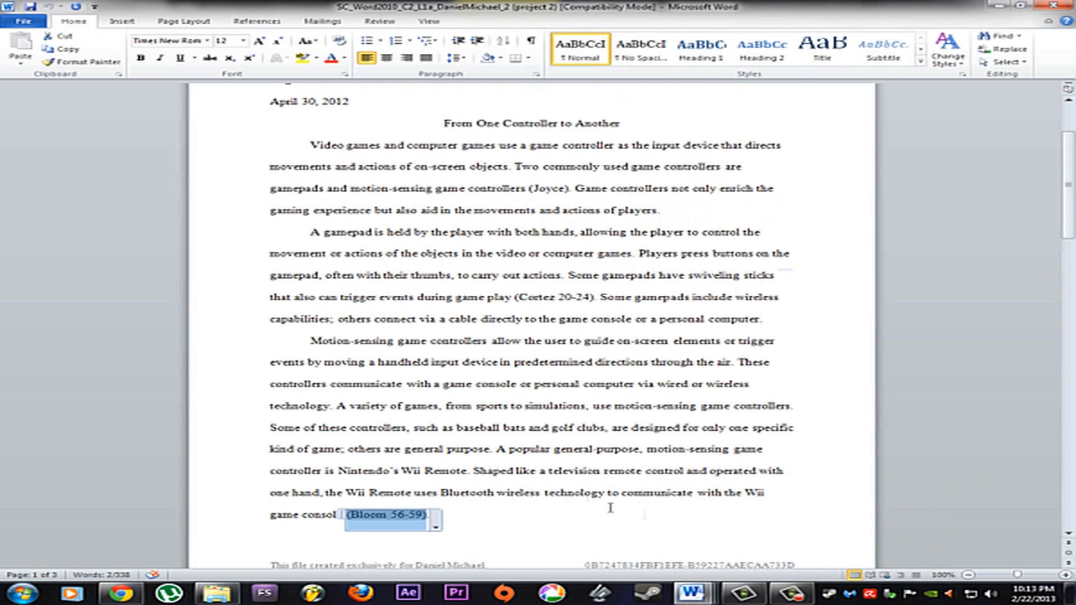
scroll(694, 460, "down", 1)
scroll(695, 460, "down", 4)
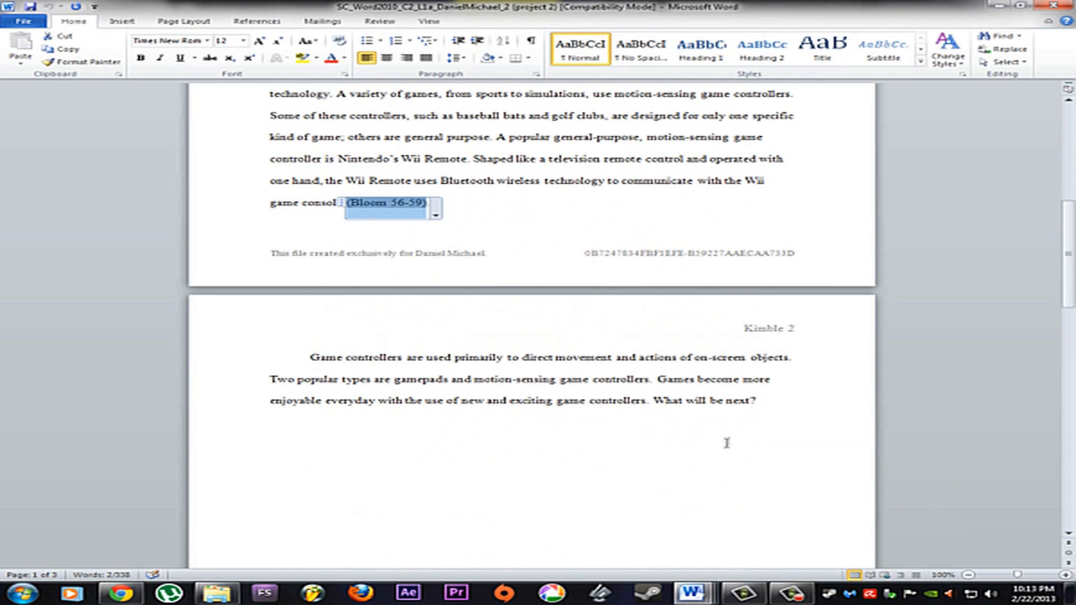
left_click_drag(761, 401, 297, 367)
right_click(462, 396)
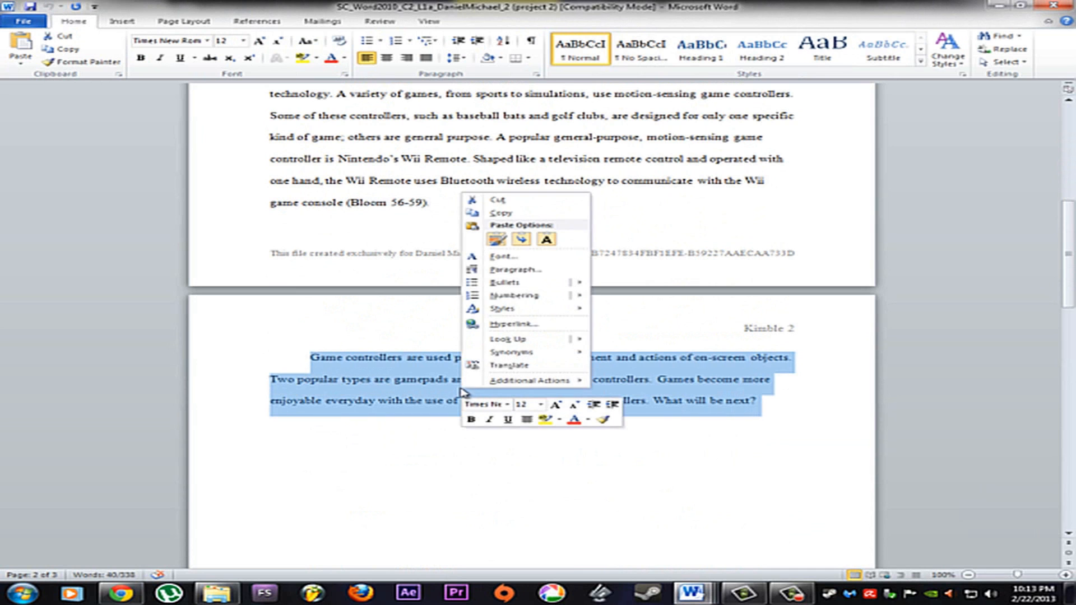
left_click(500, 213)
left_click(627, 466)
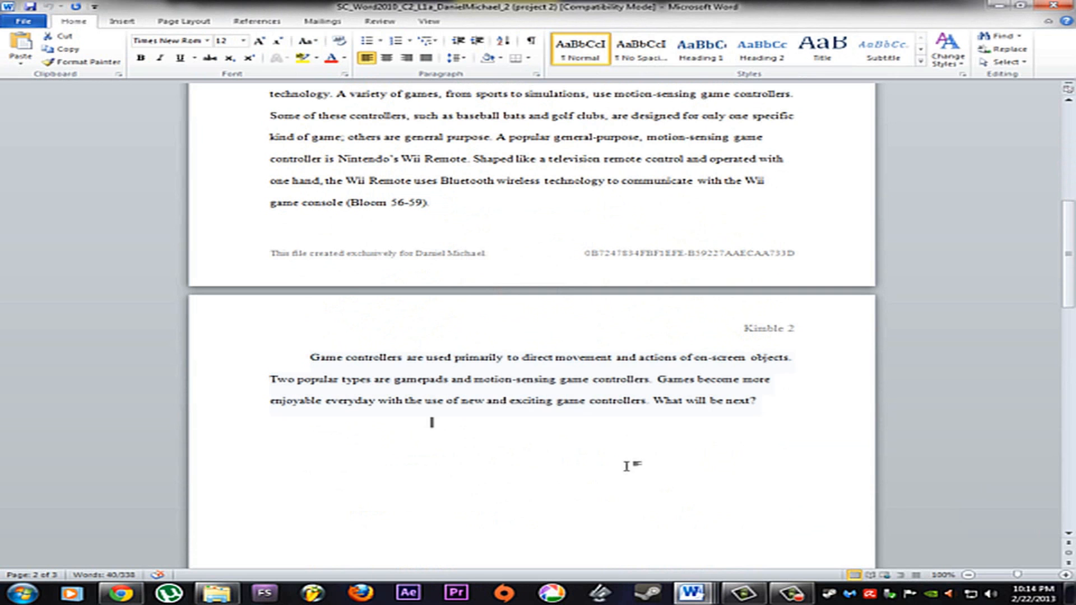
Step: Paste the paragraph as text only onto page 2 of Document1 and add a new paragraph
mouse_move(695, 589)
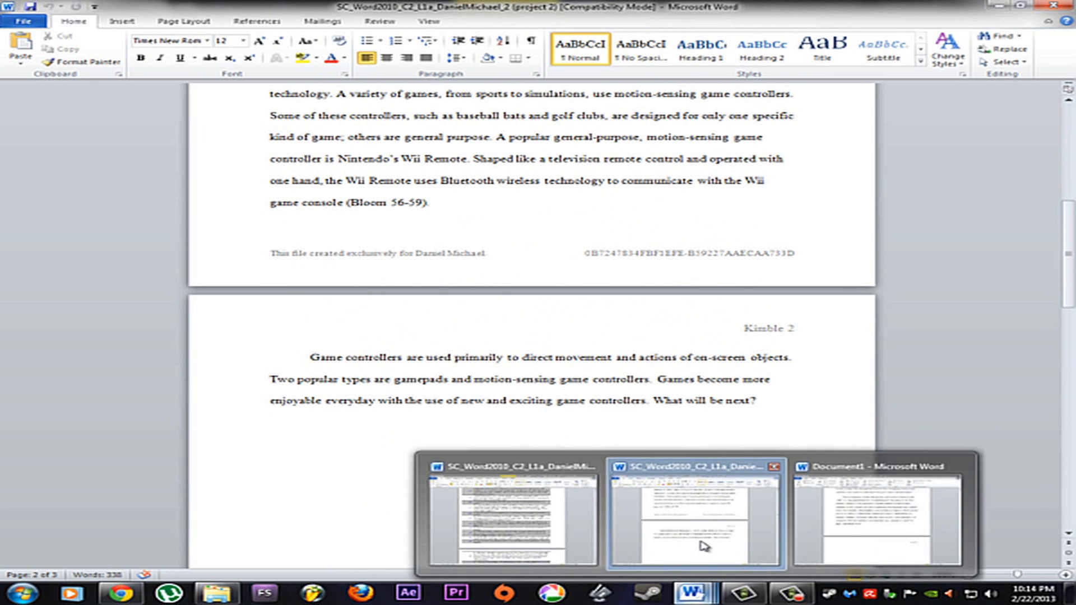
left_click(841, 532)
right_click(331, 461)
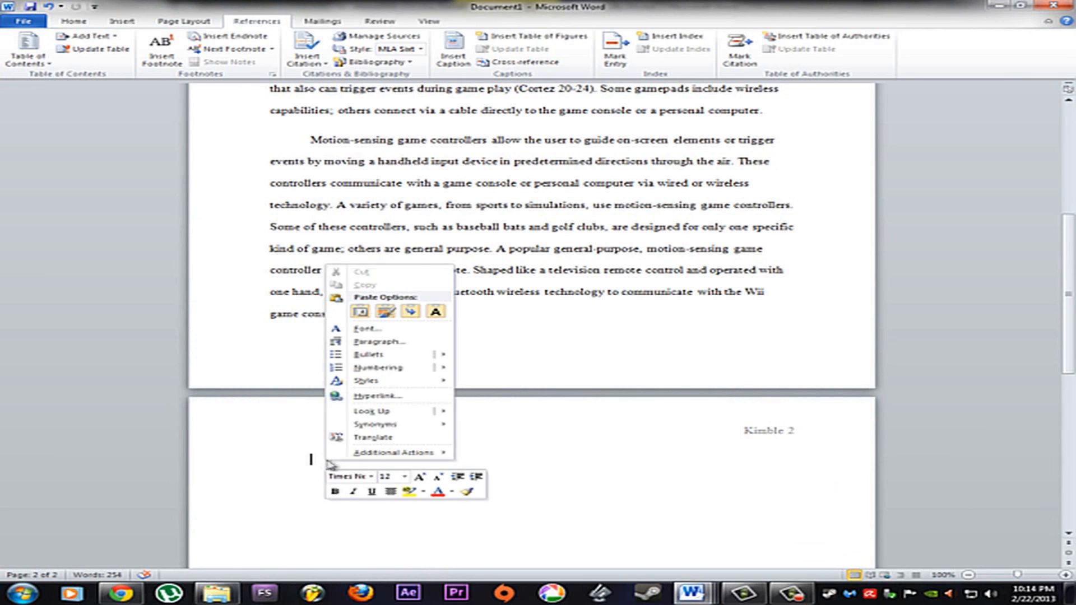
left_click(436, 310)
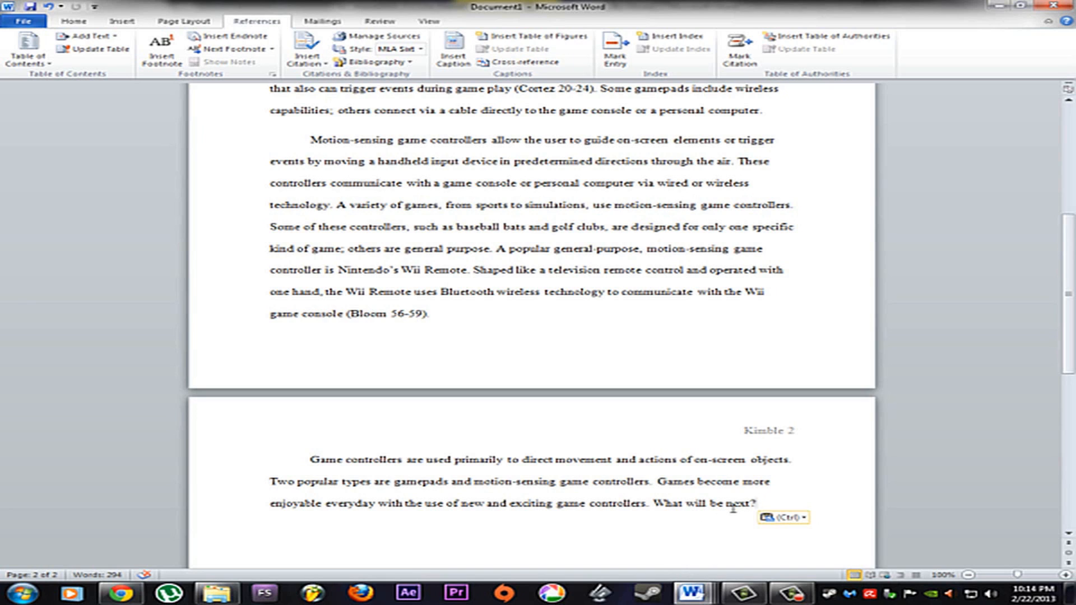
key("Return")
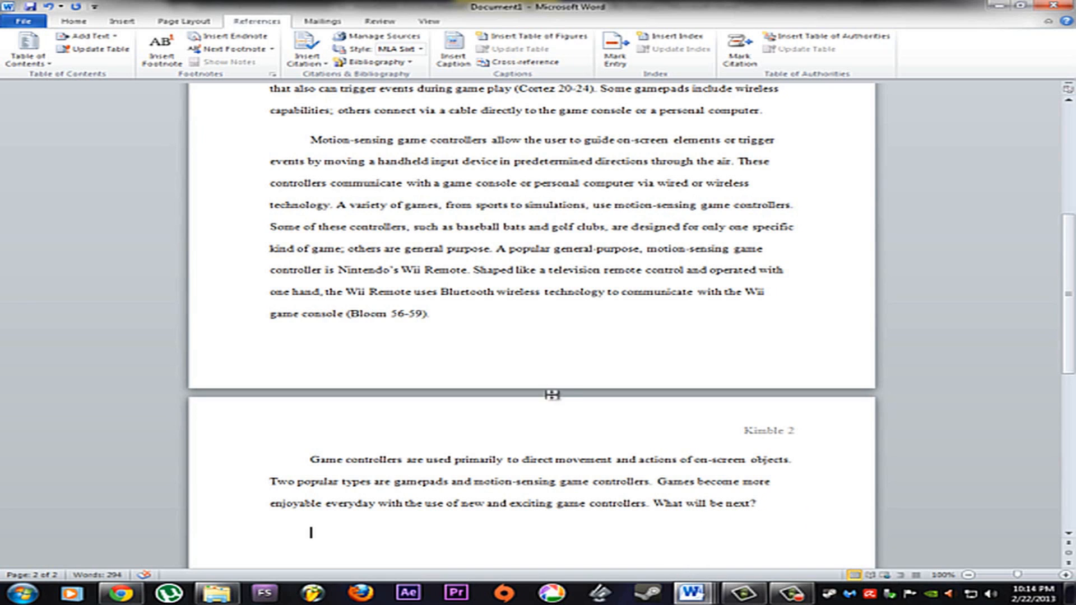
left_click_drag(1071, 288, 1070, 311)
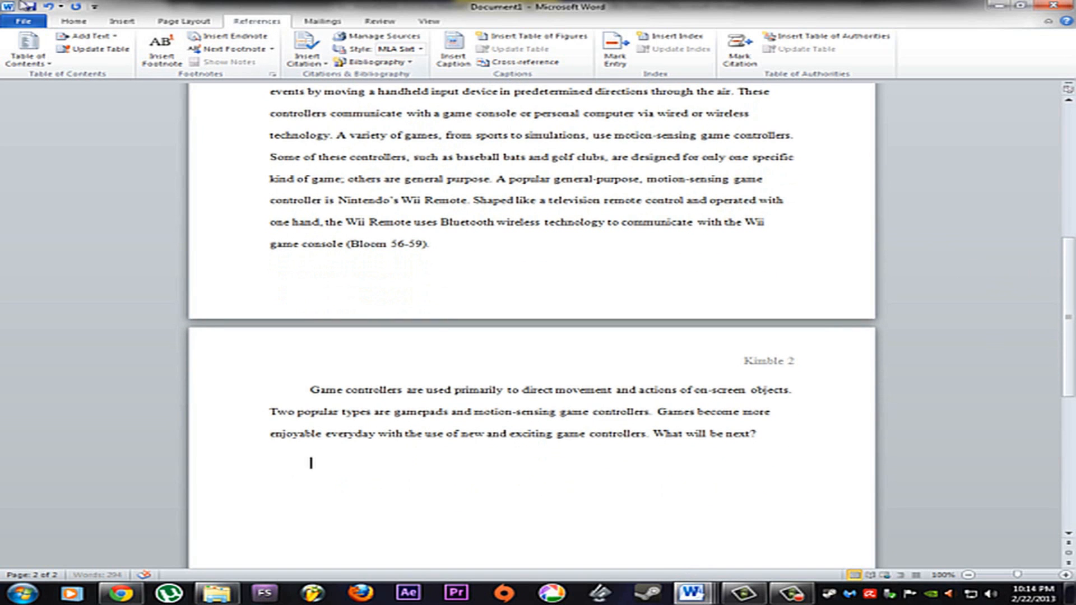
Step: Insert a Page Break from the Insert tab and scroll to the new page 3
left_click(122, 23)
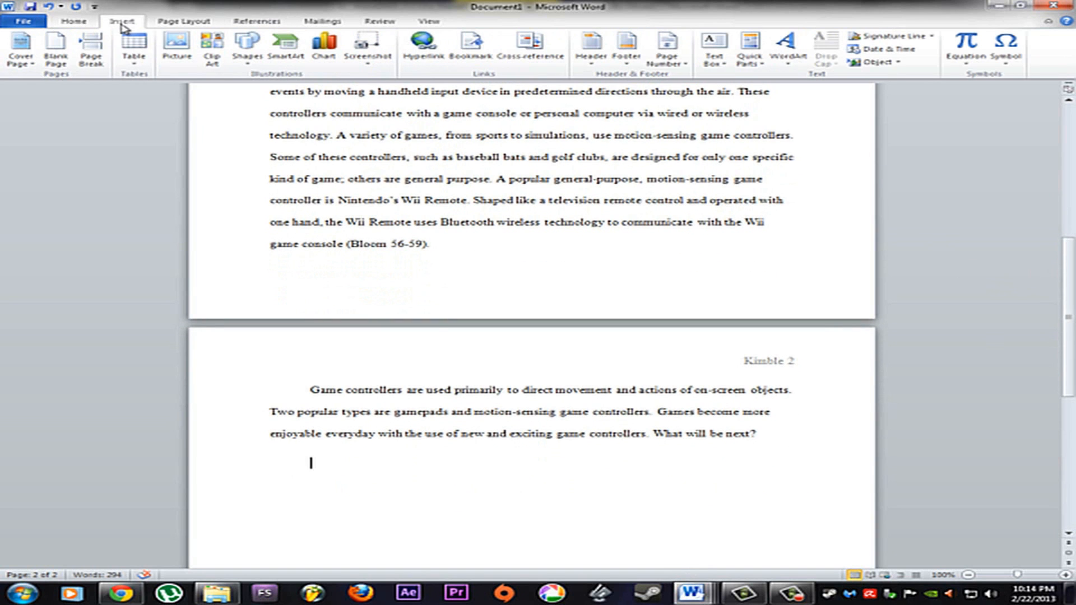
left_click(91, 58)
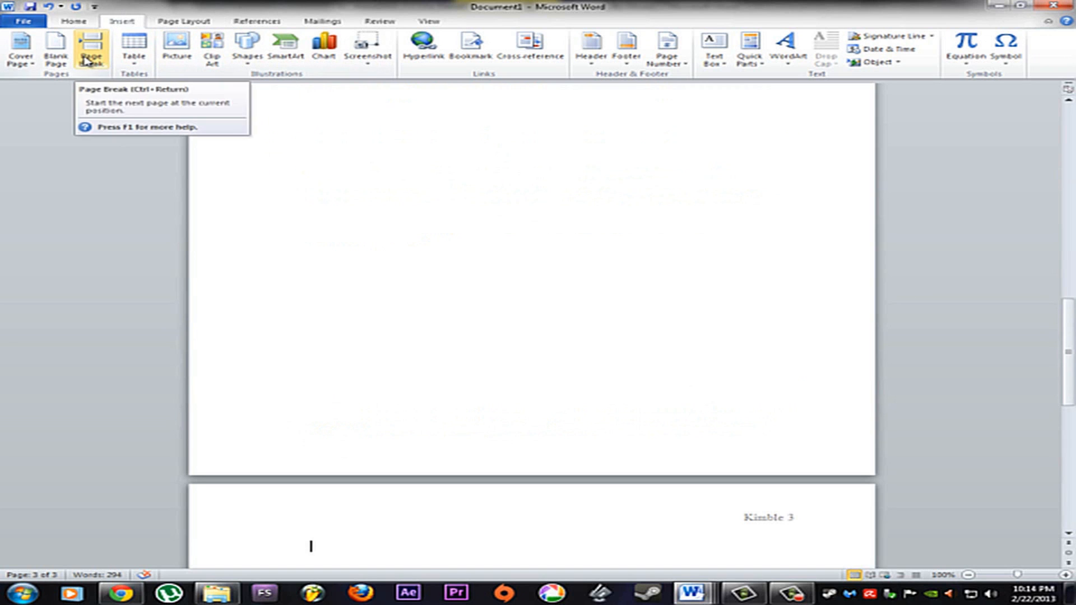
left_click_drag(1069, 359, 1069, 401)
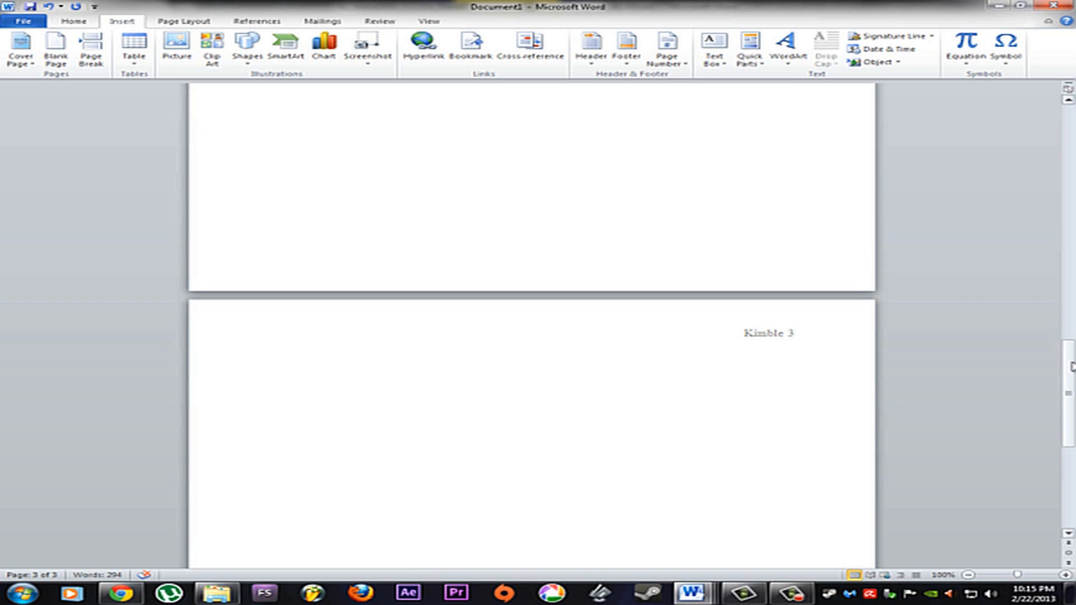
Step: Type the heading 'Works Cited' and center it on the page
type("Works Cited")
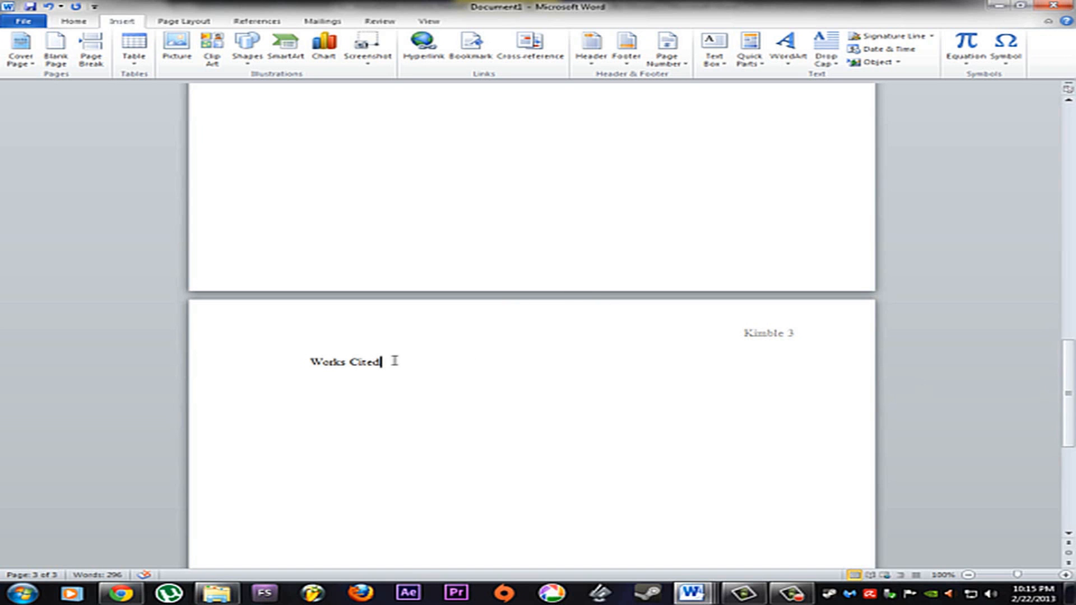
left_click_drag(384, 363, 332, 367)
left_click(88, 24)
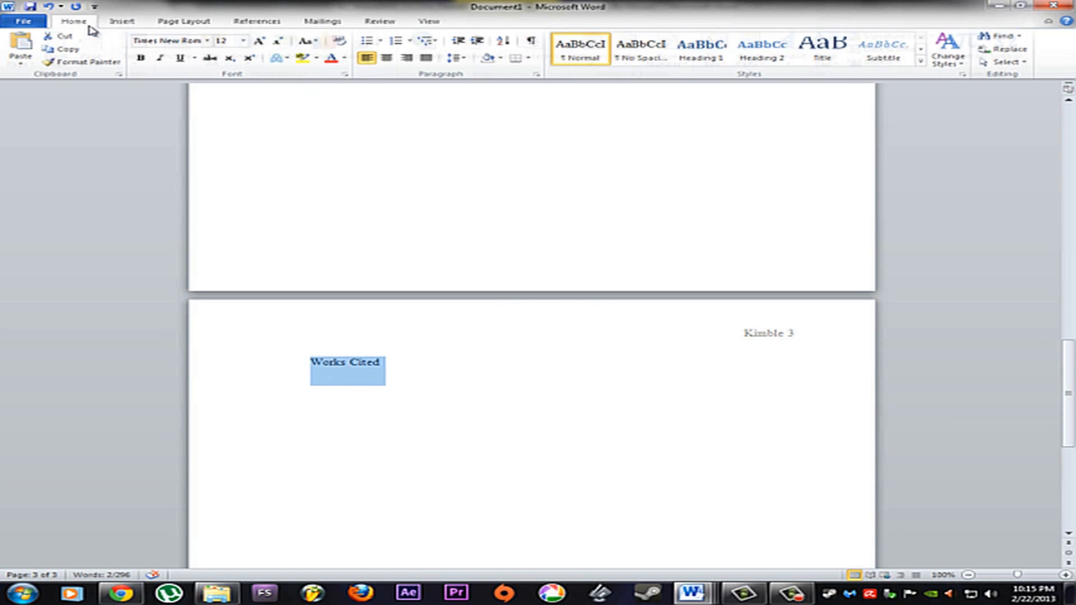
left_click(388, 59)
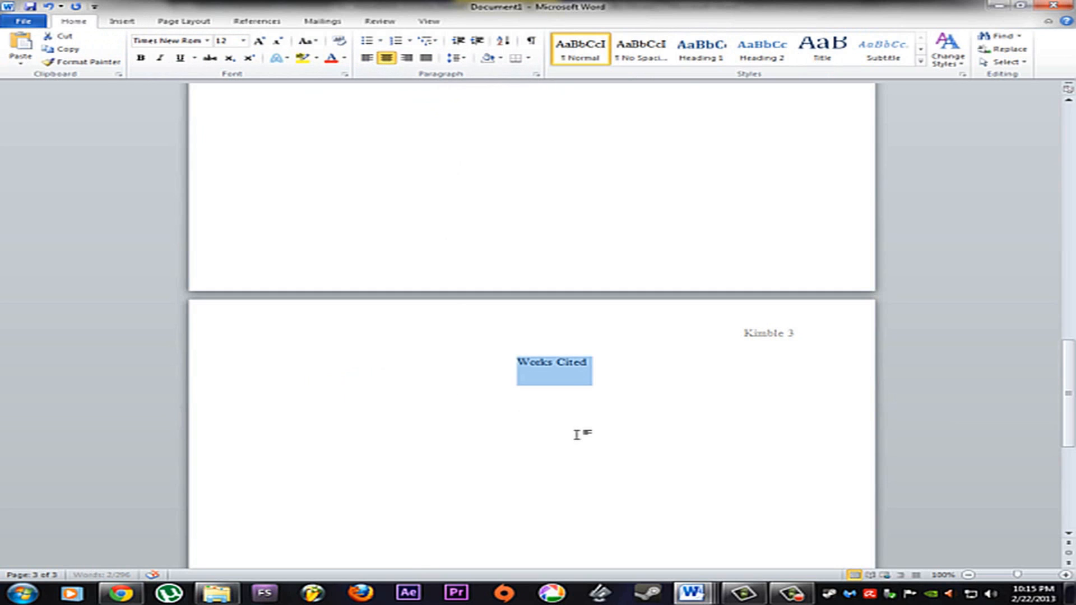
left_click(590, 362)
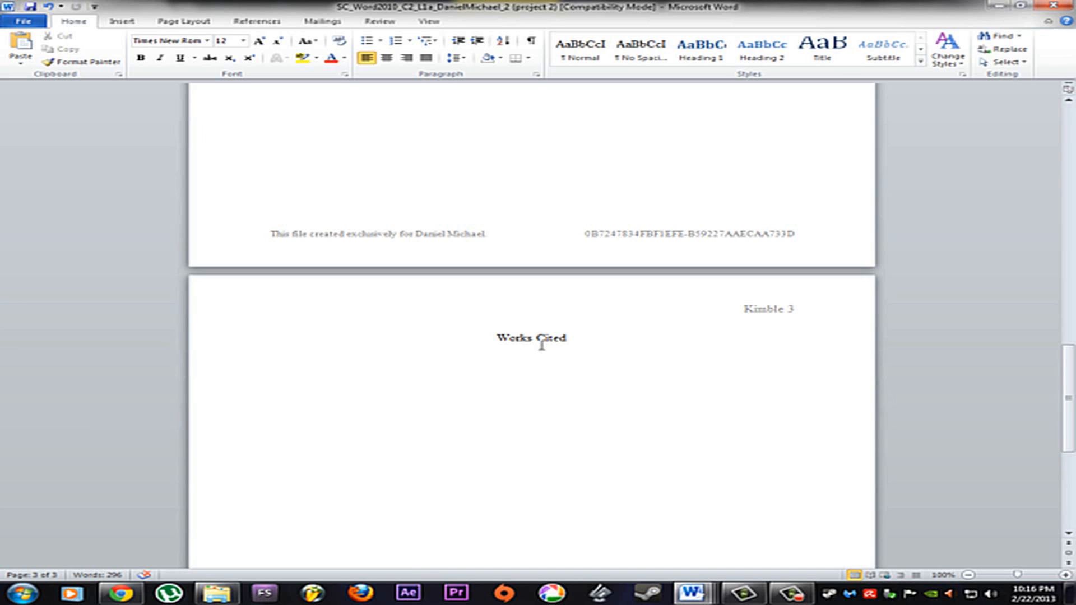
Step: Insert the Bibliography from the References tab, listing the Bloom, Cortez and Joyce sources
left_click(255, 24)
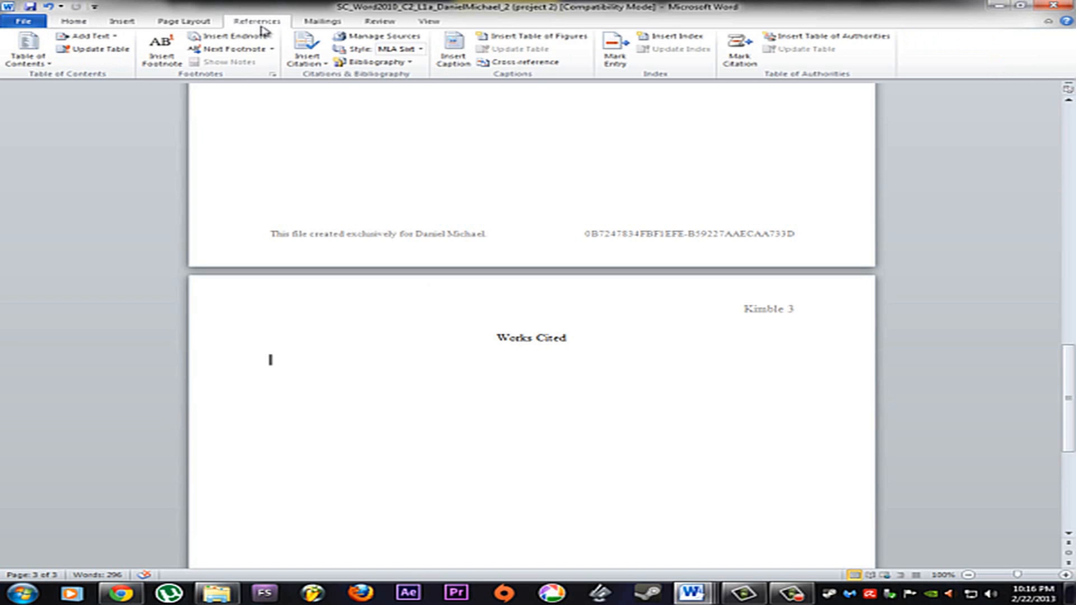
left_click(410, 63)
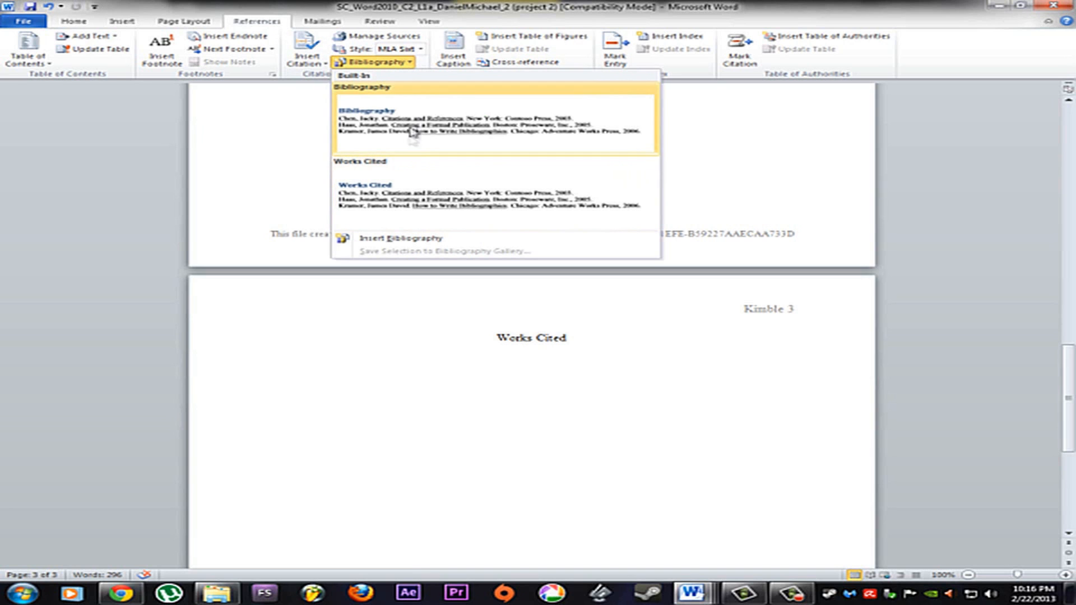
left_click(385, 238)
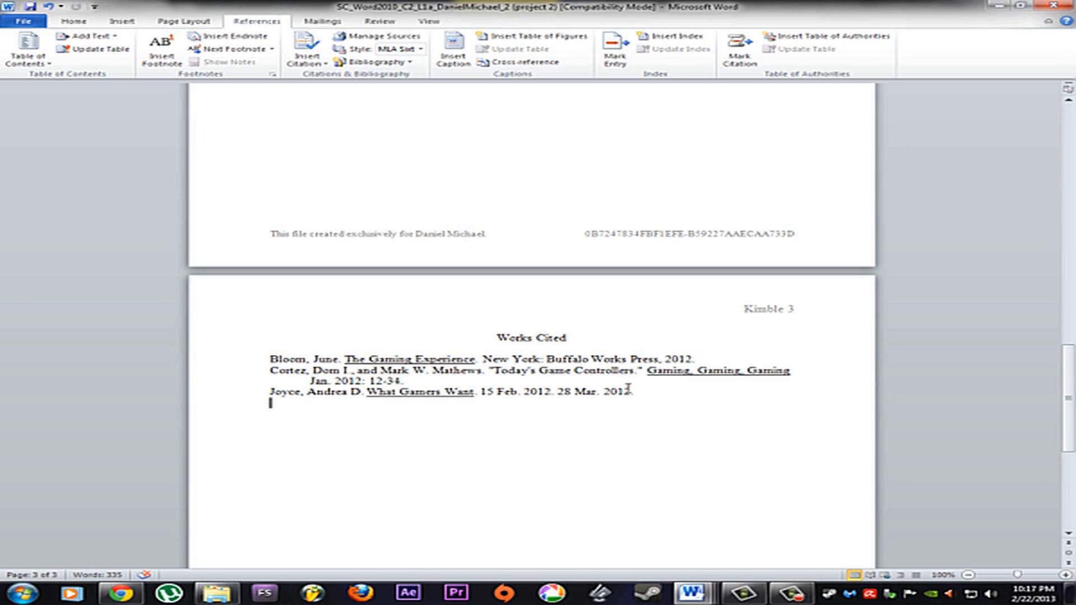
Step: Click into the bibliography field and select all three source entries
left_click(454, 371)
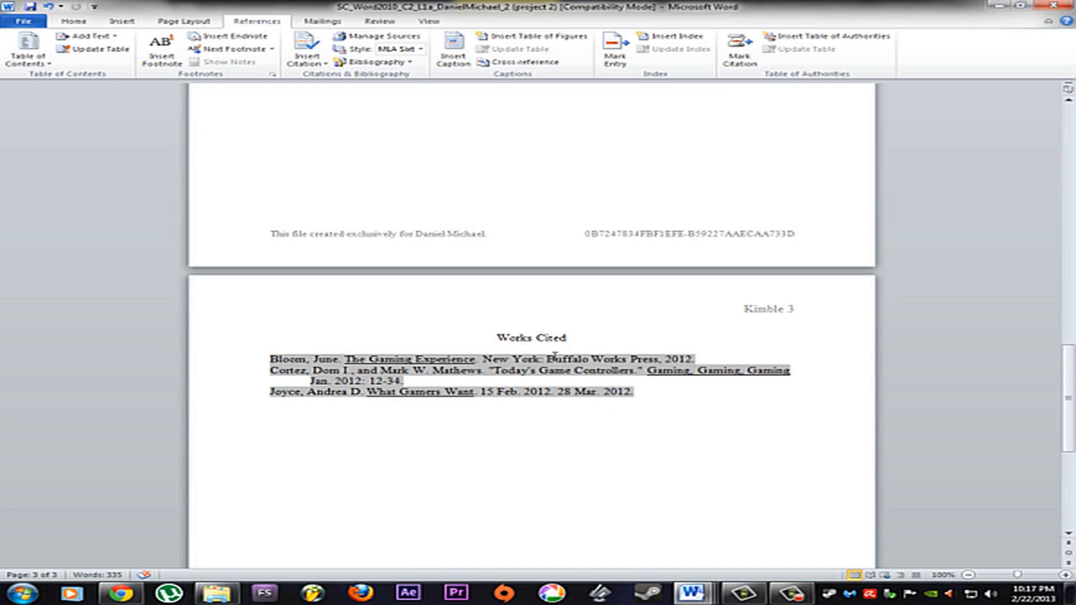
left_click(452, 419)
left_click(379, 369)
left_click_drag(641, 392, 270, 359)
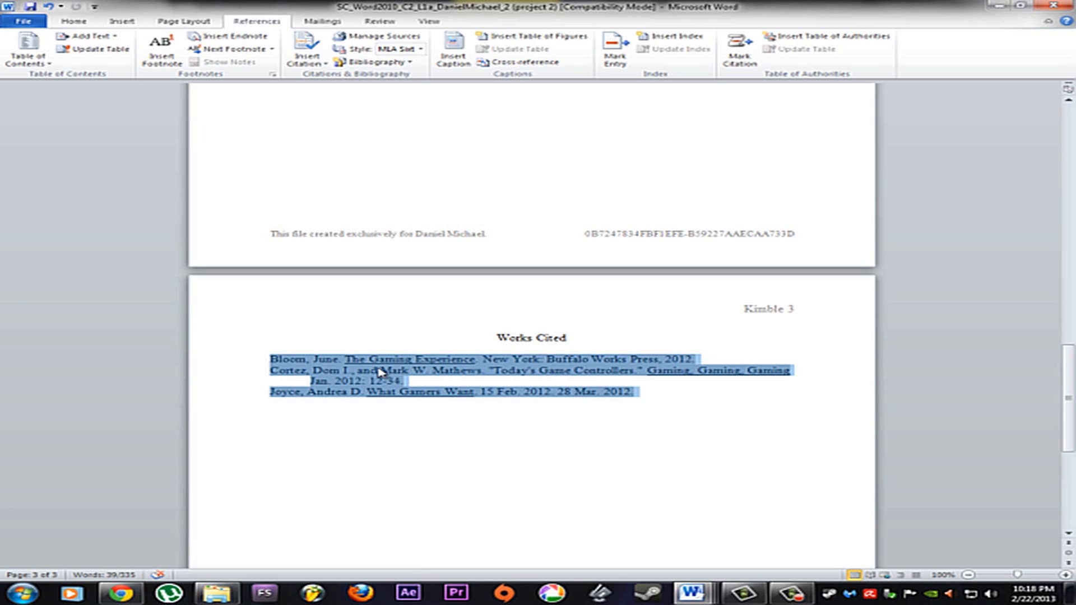
Step: Undo the last change and add a comma after 'Dom I.' in the Cortez entry
key("ctrl+z")
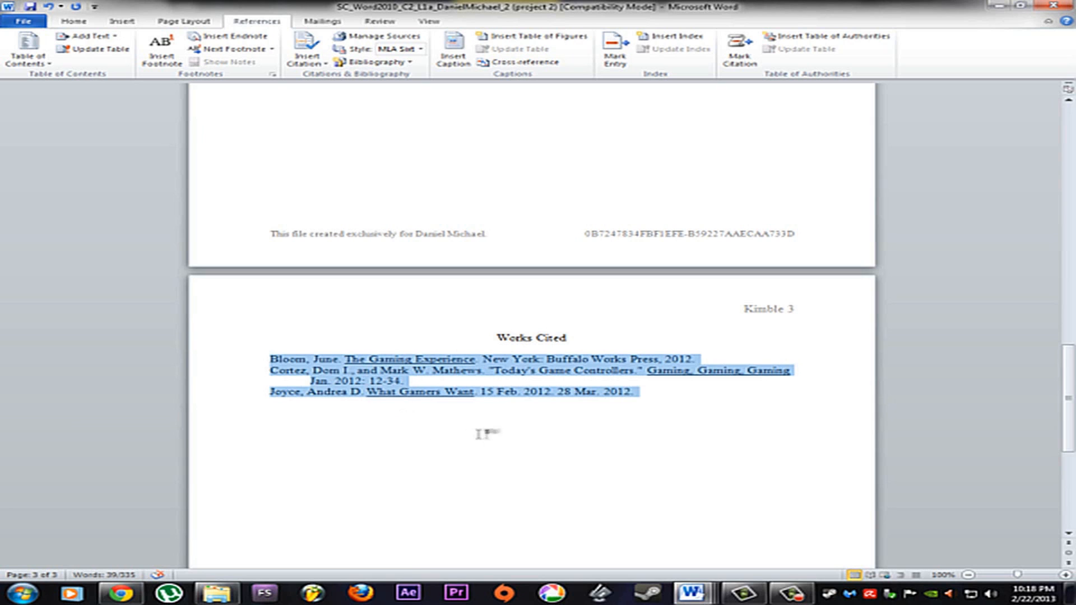
left_click(581, 419)
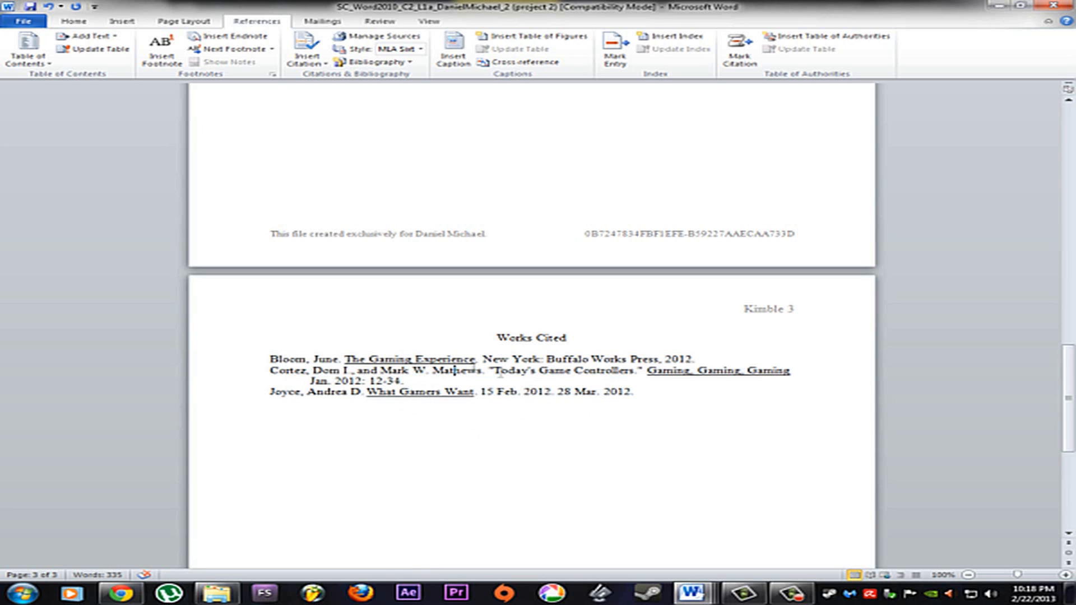
left_click(562, 362)
left_click(452, 370)
left_click(398, 368)
left_click(363, 368)
left_click_drag(338, 362, 333, 361)
left_click(379, 360)
left_click_drag(374, 392, 361, 433)
left_click(352, 370)
type(",")
Step: Add a period after 'Mathews' and reselect the three Works Cited entries
left_click(481, 371)
type(".")
left_click_drag(390, 363, 375, 372)
left_click(385, 392)
left_click_drag(638, 392, 271, 367)
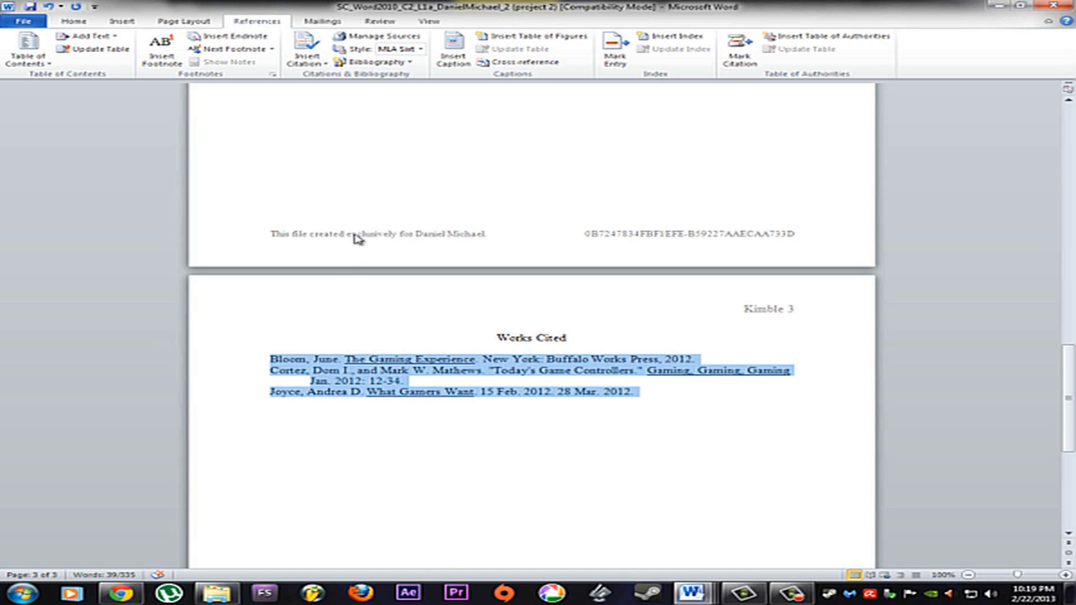
left_click(78, 23)
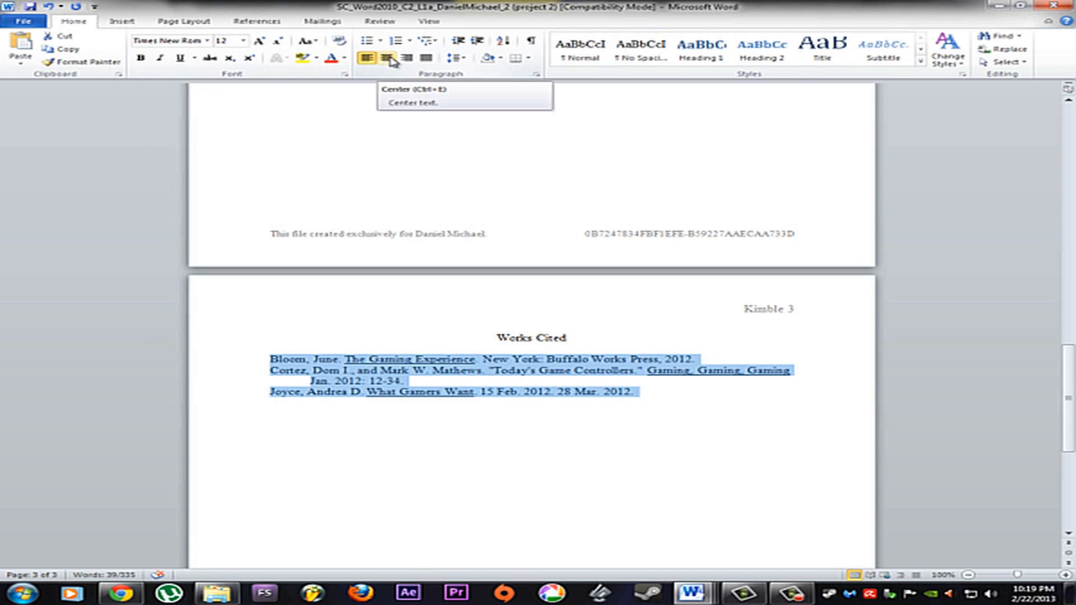
left_click(468, 59)
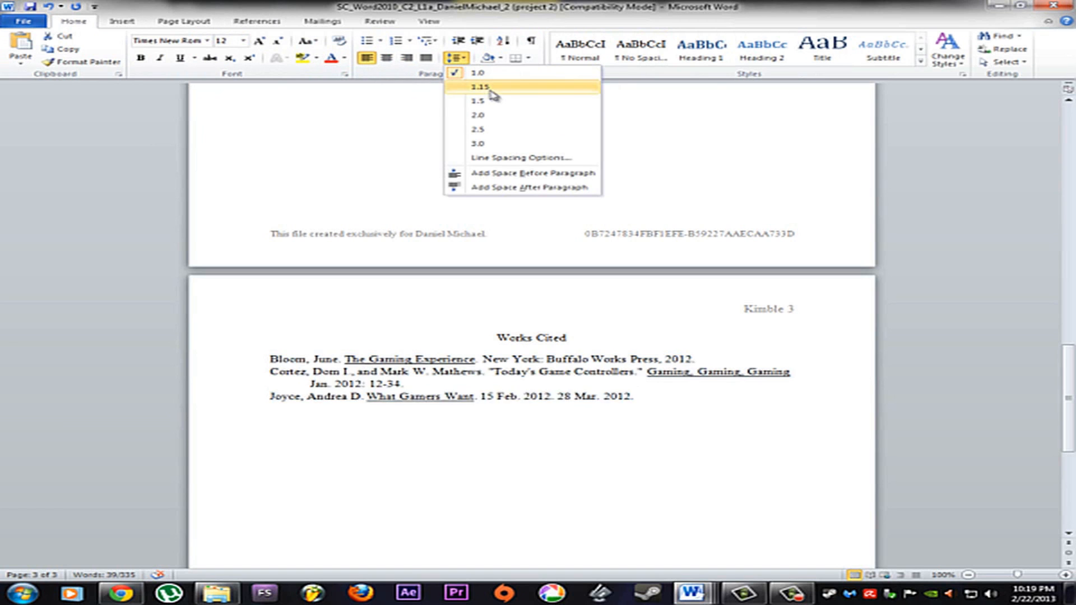
left_click(498, 117)
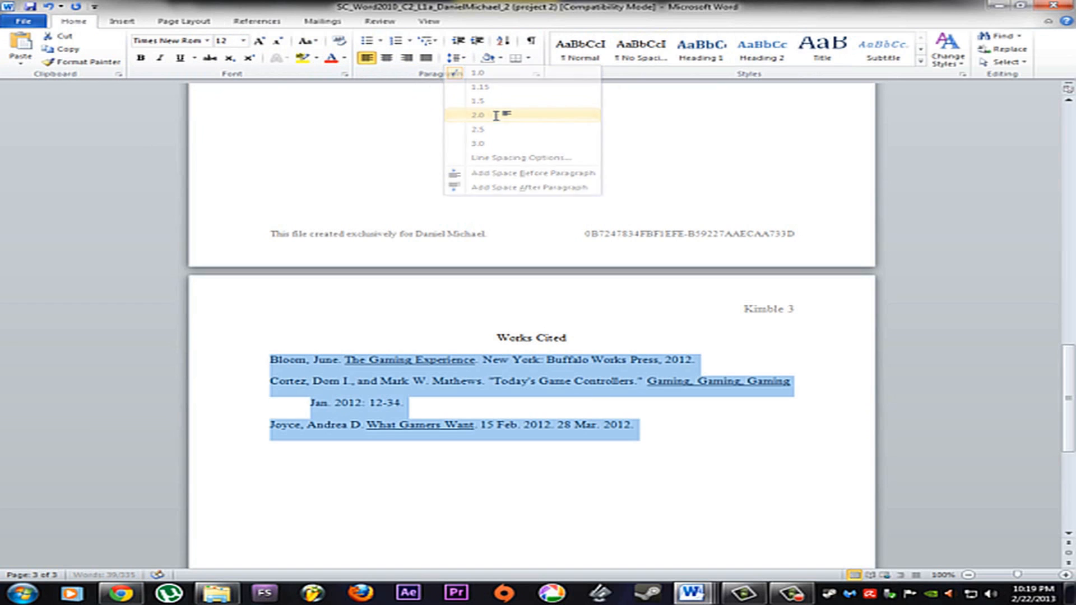
left_click(451, 402)
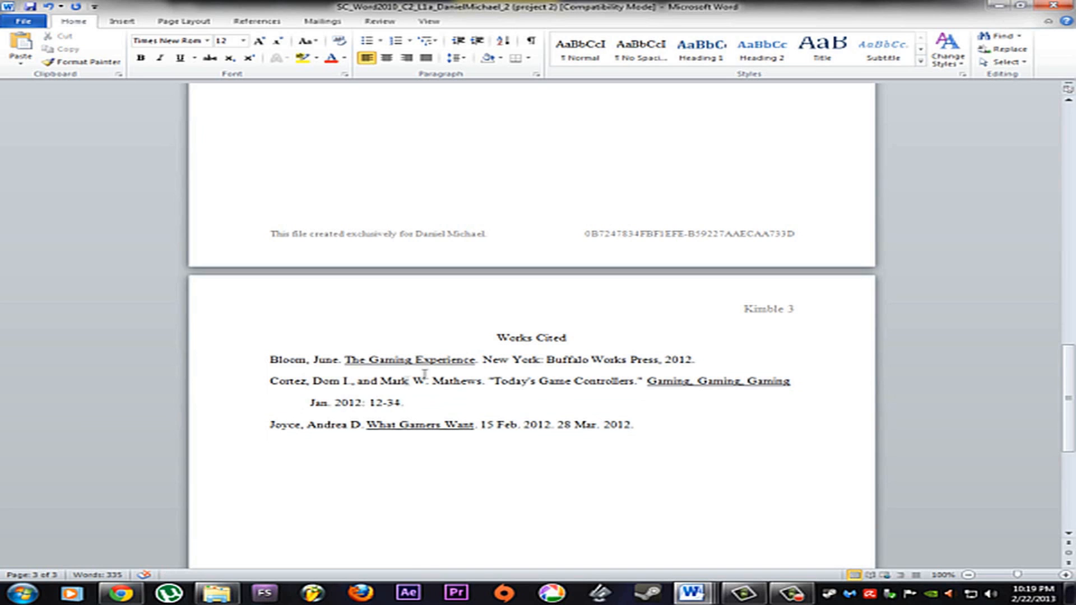
Step: Retype the period after 12-34 and change 'The Gaming Experience' from underlined to italic
key("BackSpace")
type(".")
left_click_drag(476, 359, 357, 363)
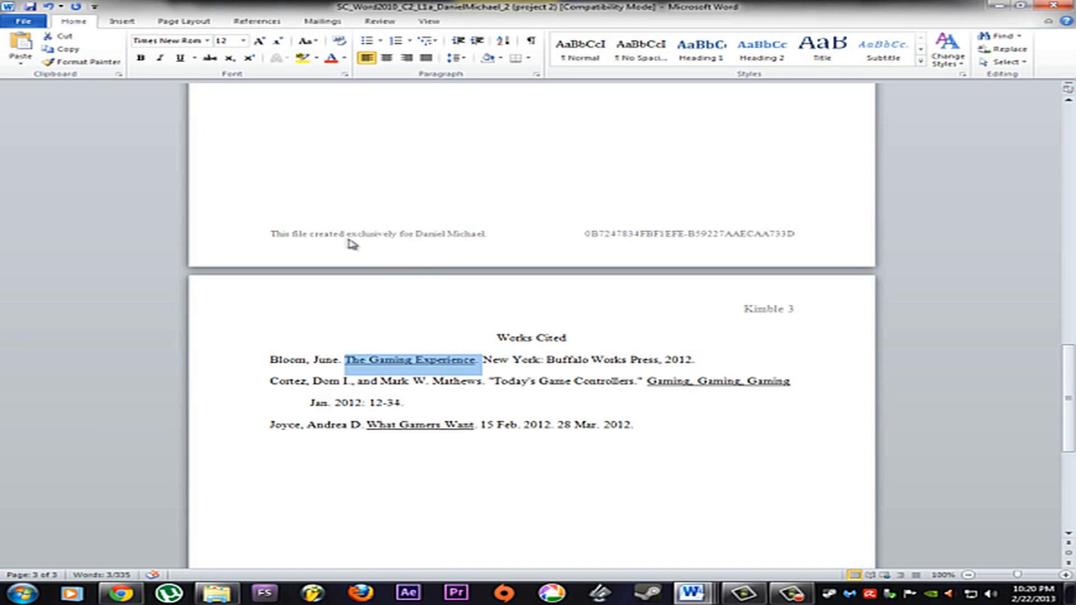
left_click(180, 61)
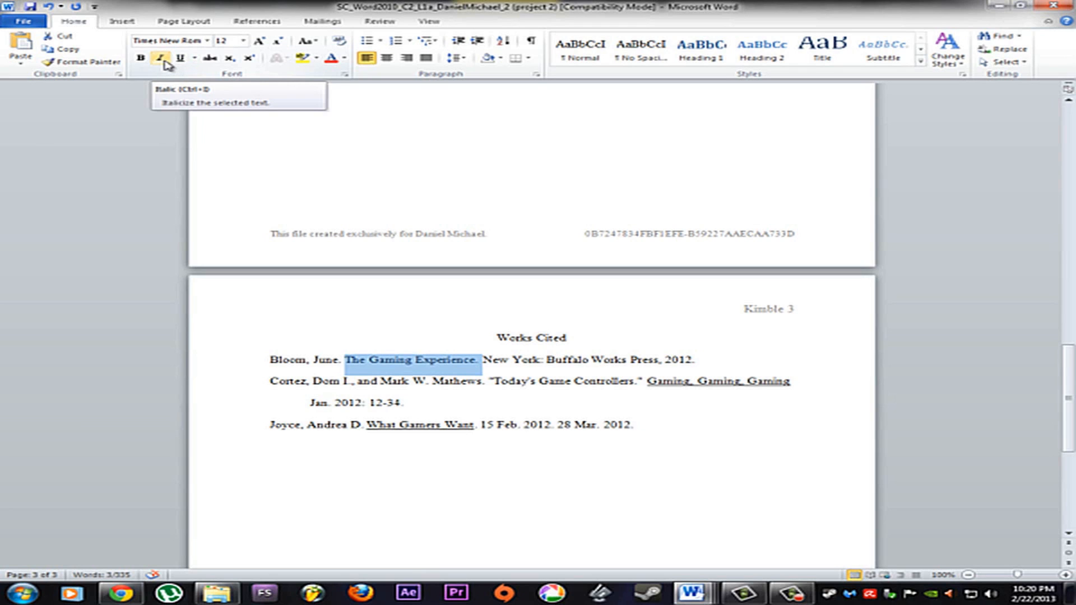
left_click(165, 62)
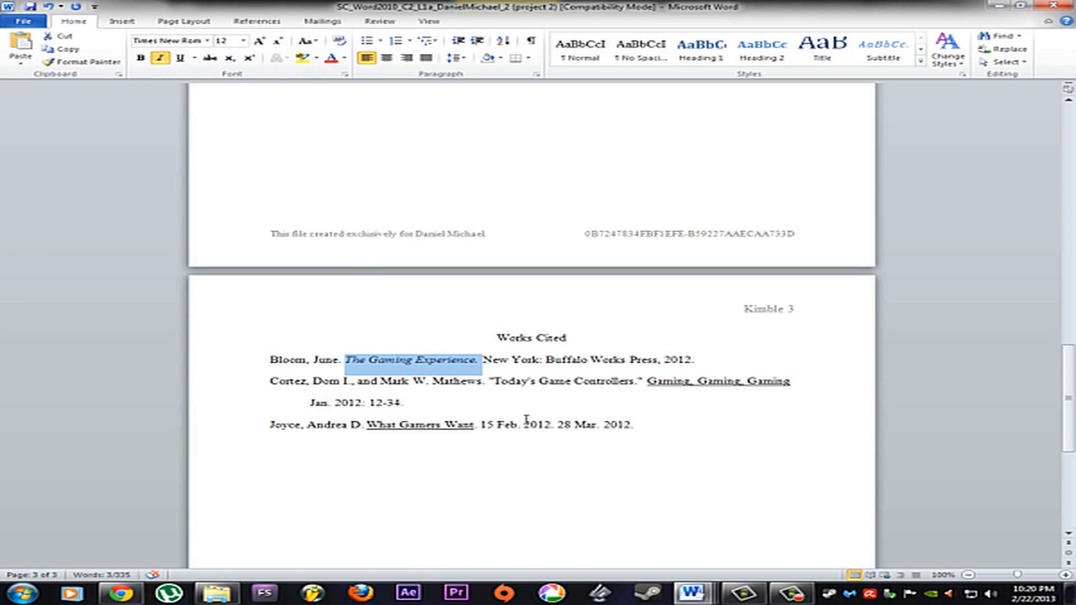
left_click(773, 408)
key("BackSpace")
Step: Switch 'Gaming, Gaming, Gaming' and 'What Gamers Want' from underline to italic
left_click_drag(791, 384, 647, 384)
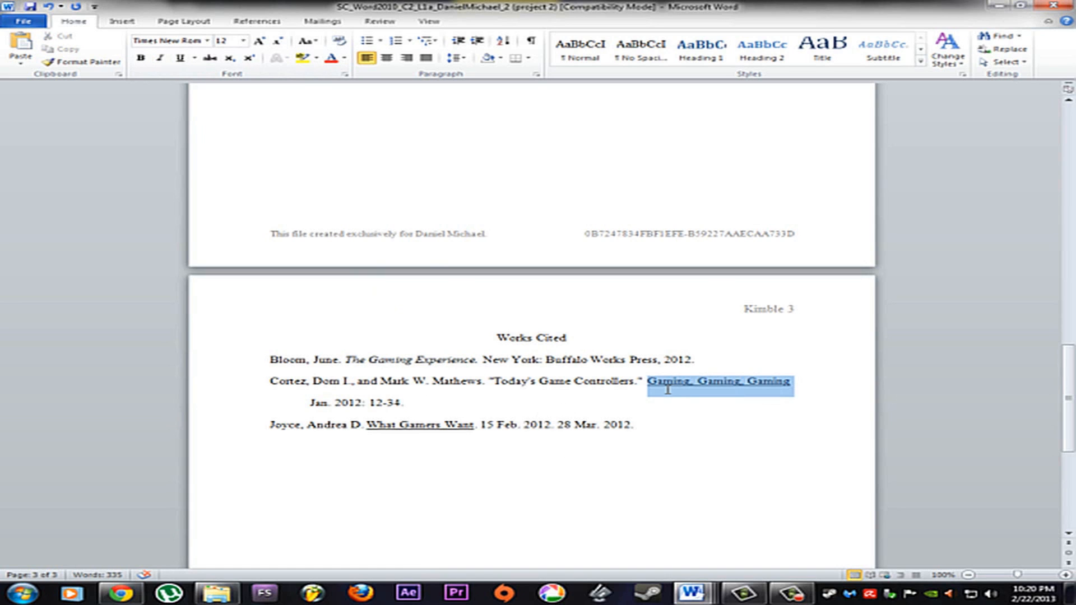
left_click(181, 58)
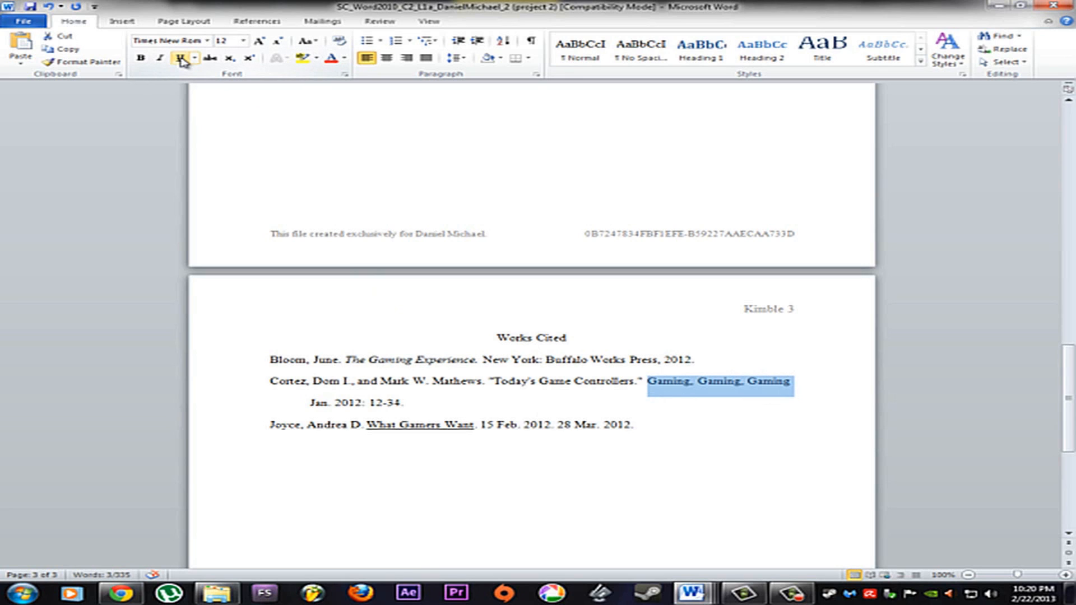
left_click(161, 59)
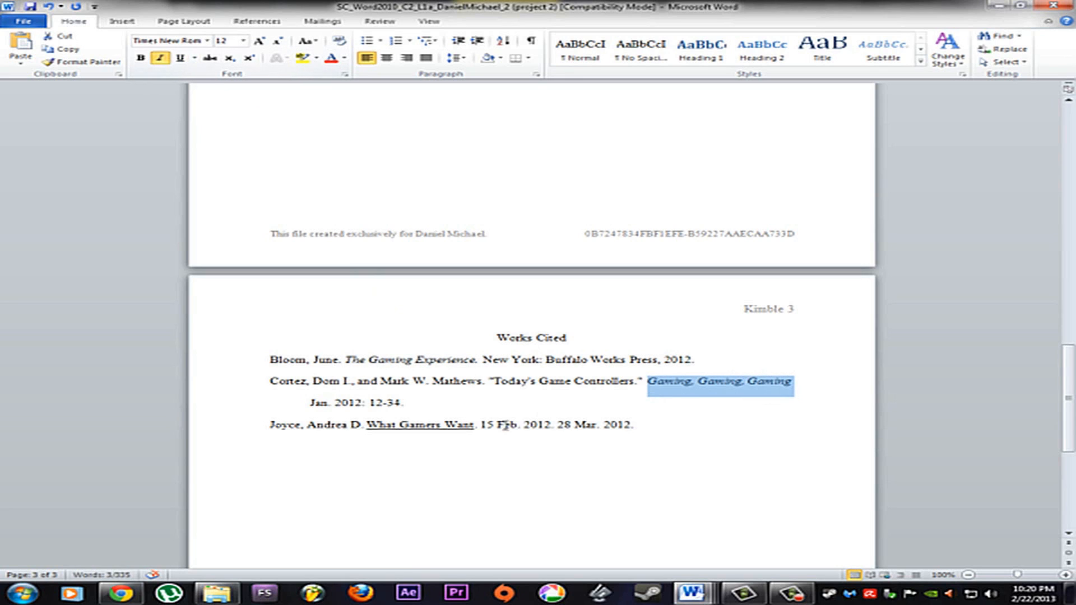
left_click_drag(477, 426, 382, 432)
left_click(180, 58)
left_click(164, 59)
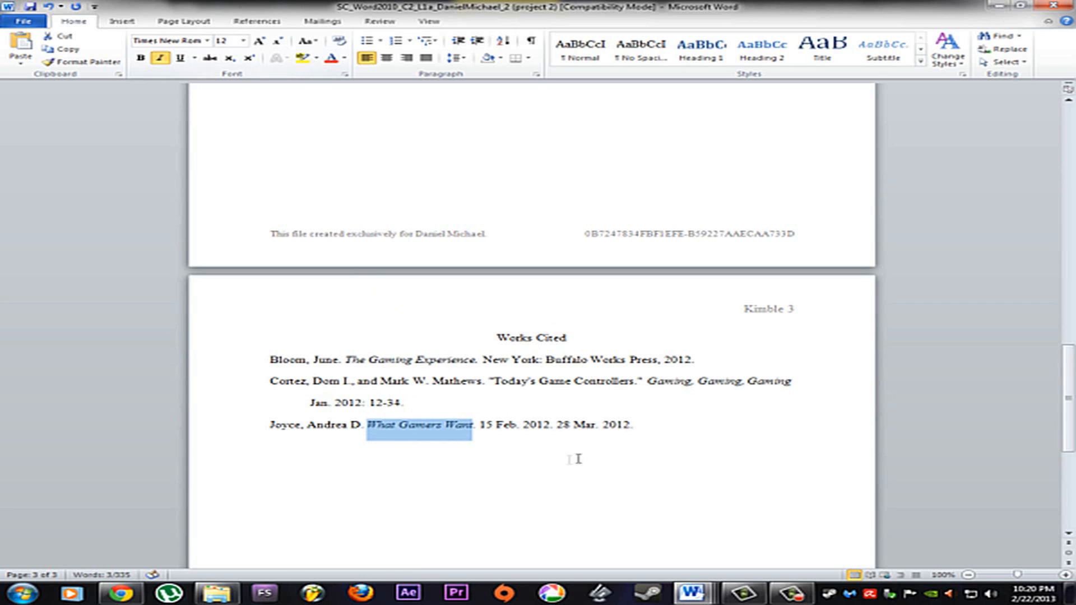
left_click(548, 460)
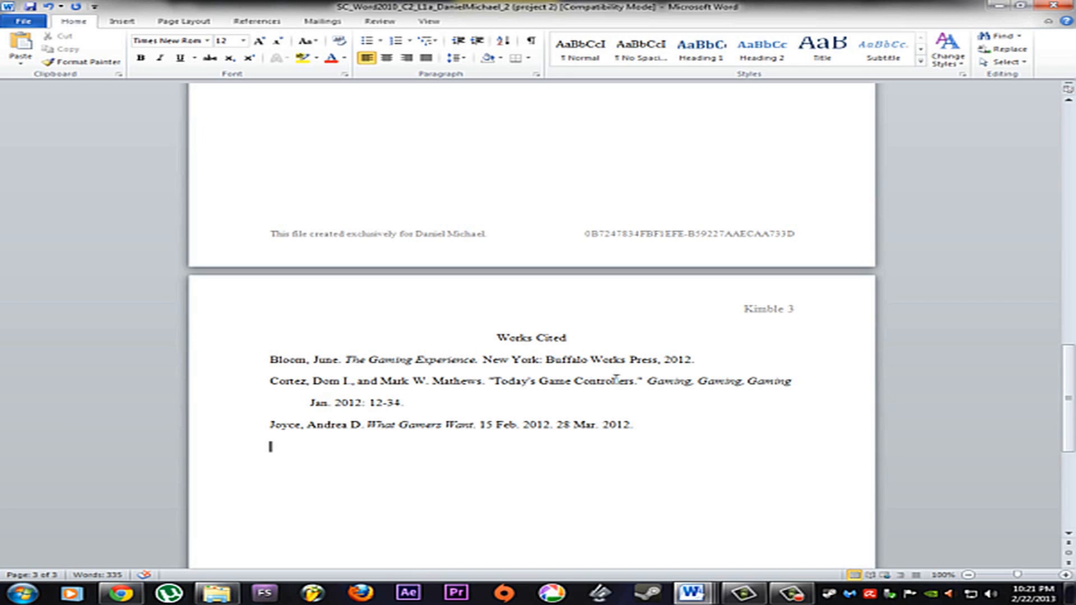
Step: Append 'Print.' to the Bloom and Cortez entries and '. Web.' to the Joyce entry
left_click(695, 359)
type("Print")
type(".")
left_click(405, 402)
type("Print")
type(".")
type(".")
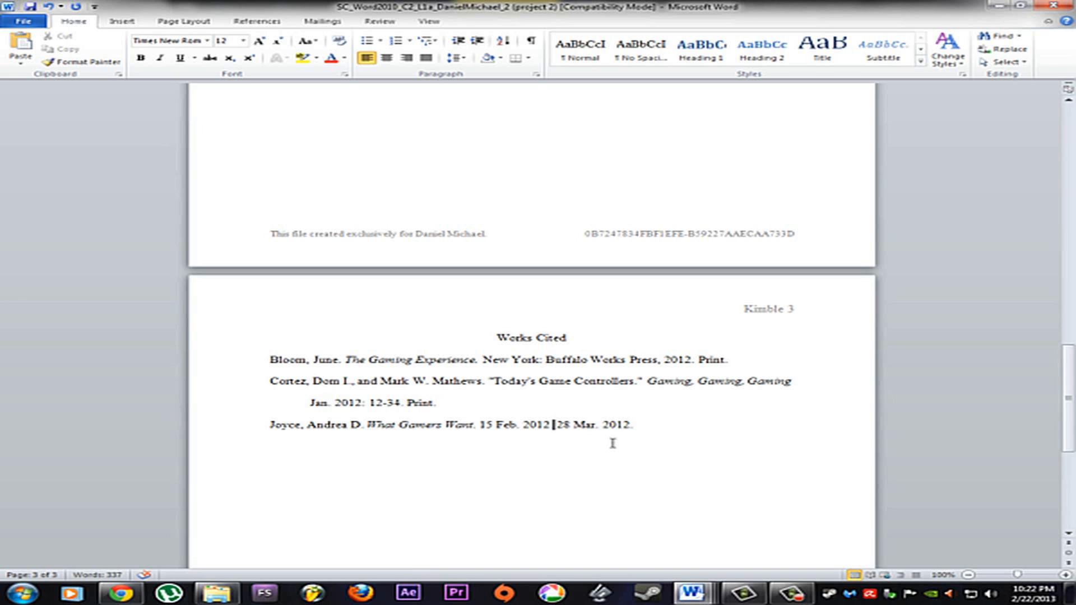
type(" Web.")
Step: Remove the extra period after 'Web' so the Joyce entry reads 'Web. 28 Mar. 2012.'
scroll(607, 436, "down", 3)
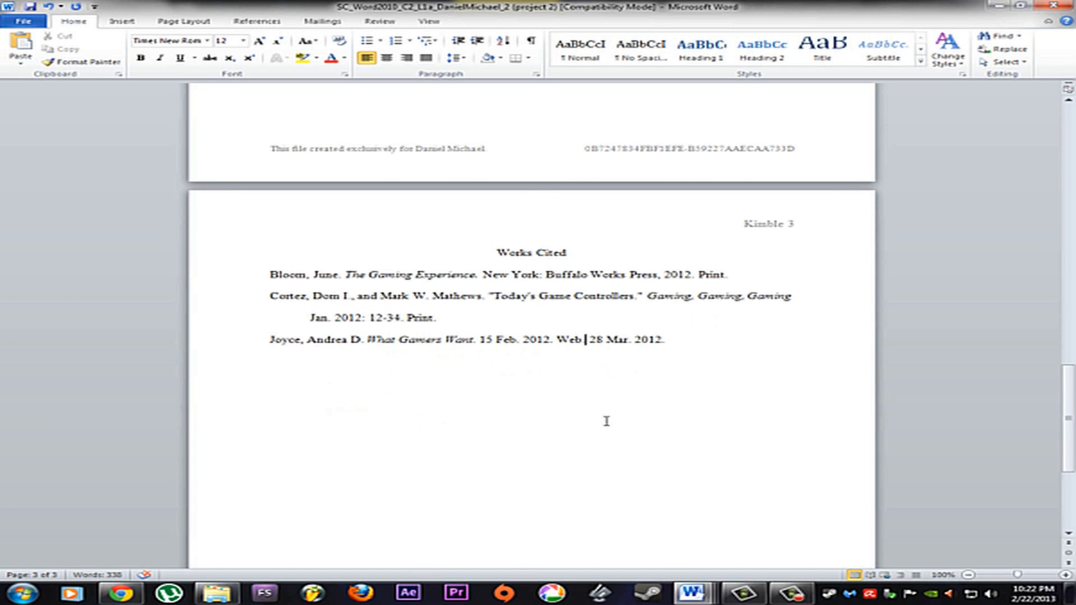
scroll(624, 465, "up", 10)
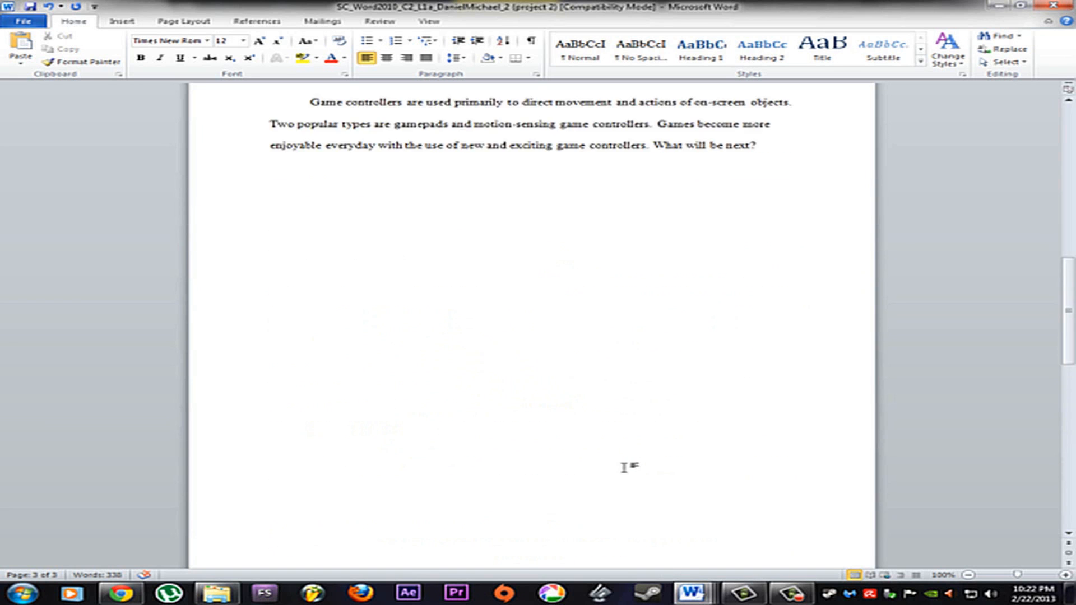
scroll(623, 468, "up", 14)
scroll(624, 468, "down", 20)
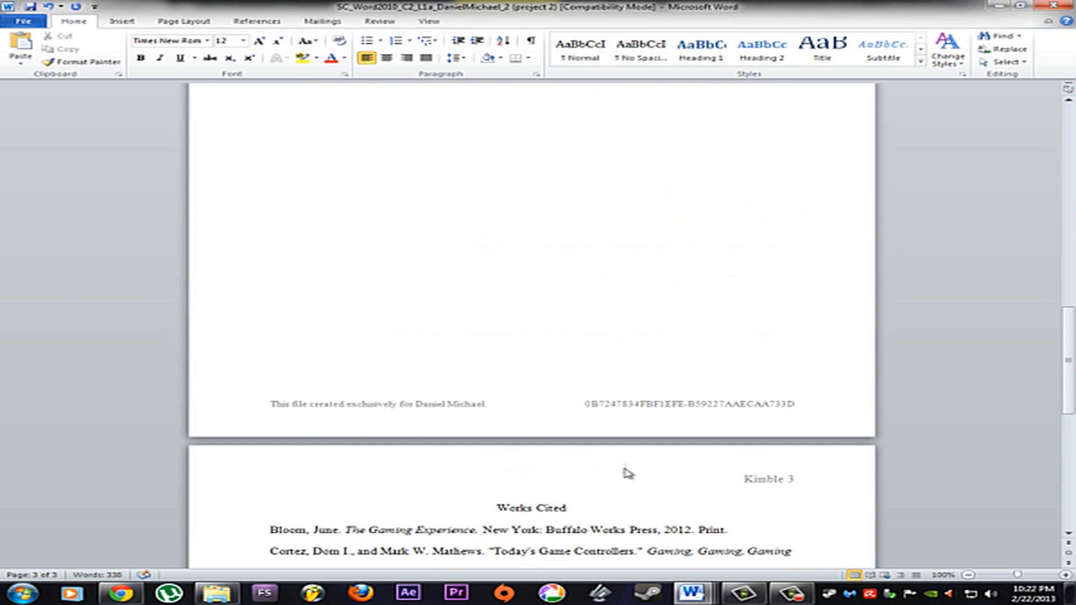
scroll(625, 470, "down", 3)
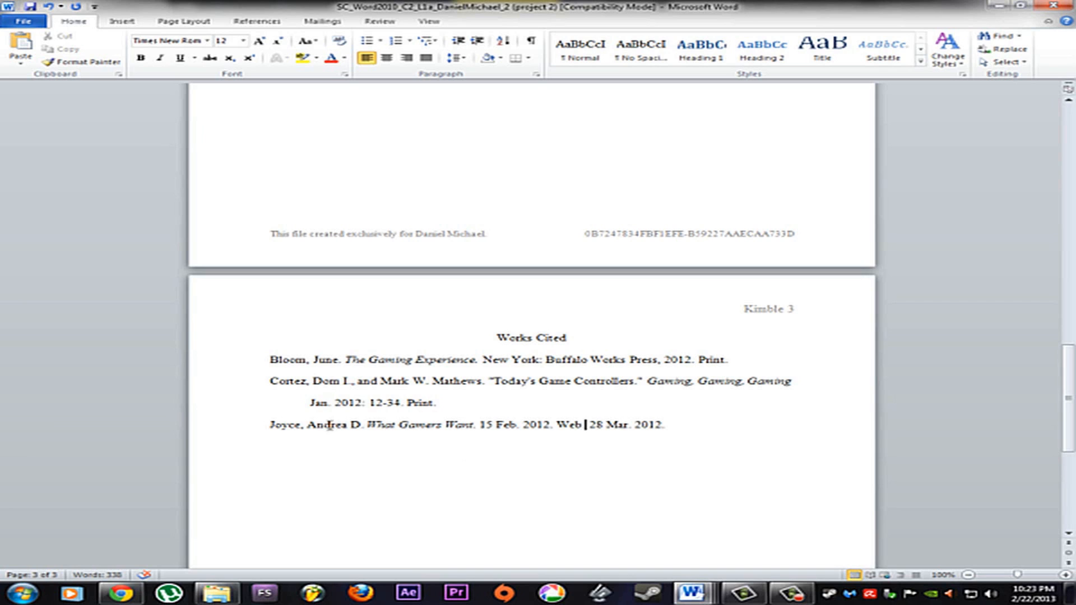
key("BackSpace")
Step: Run Spelling & Grammar on the paper, choosing Ignore All for the instructor's flagged surname
left_click(594, 448)
left_click(385, 22)
left_click(28, 53)
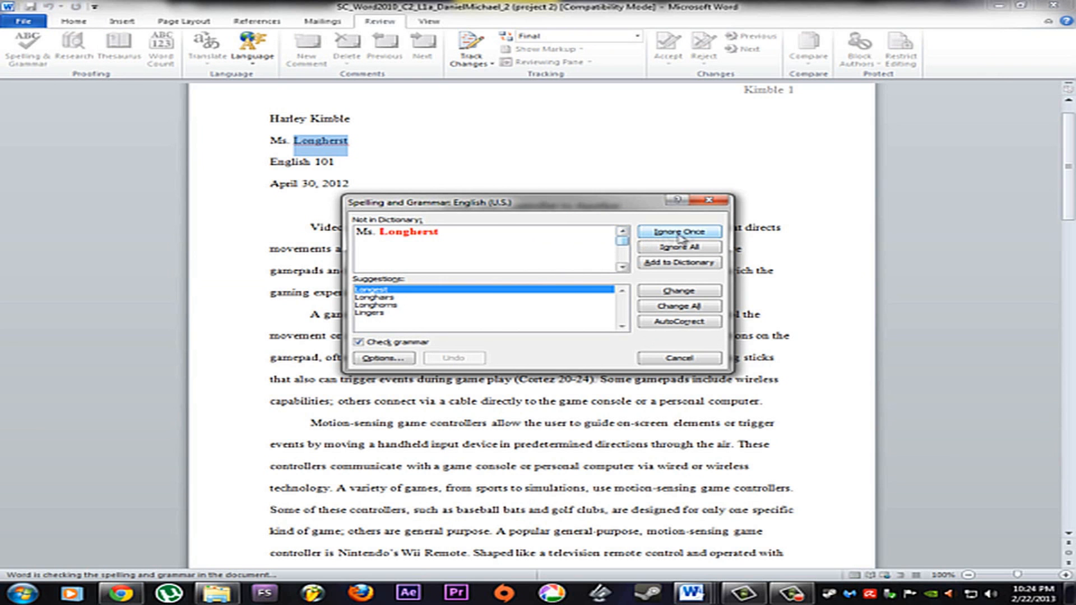
left_click(679, 246)
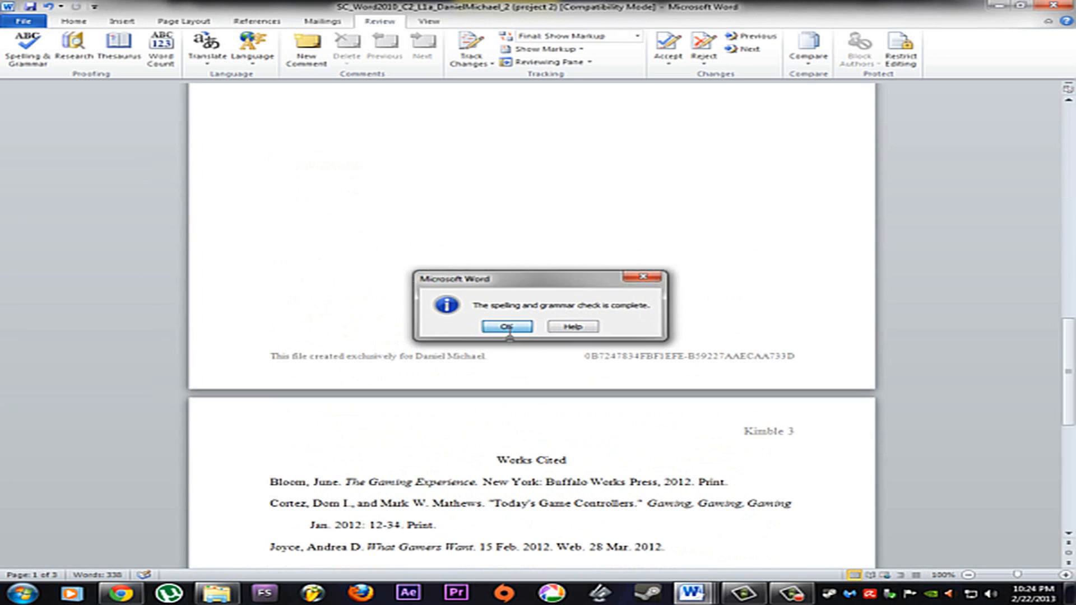
Step: Close the check-complete message and review pages 1 through 3, including the Works Cited list
left_click(508, 330)
scroll(679, 407, "up", 10)
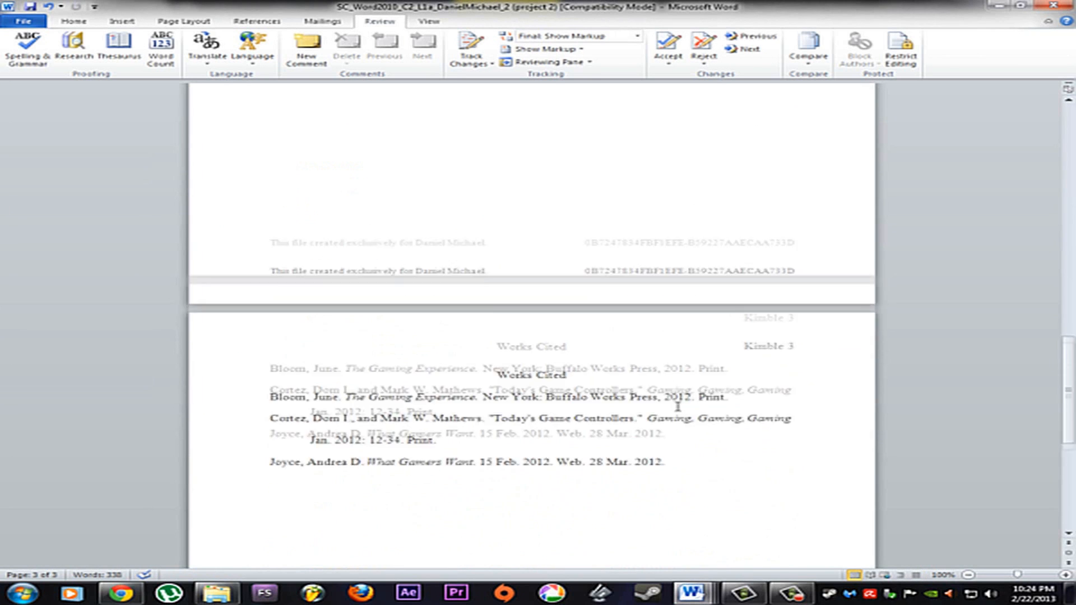
scroll(678, 406, "up", 5)
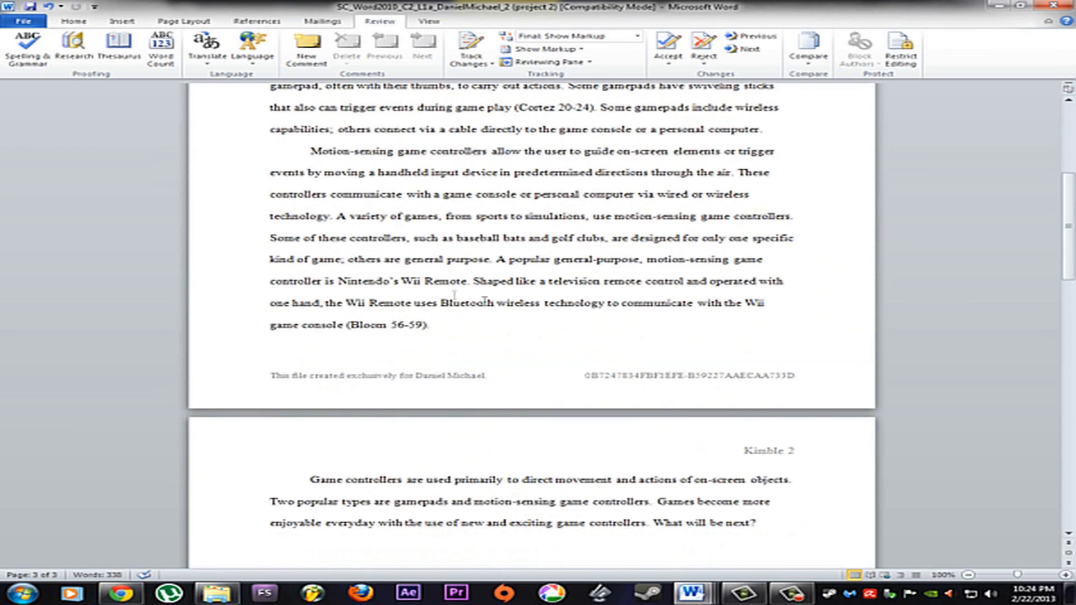
scroll(675, 298, "up", 2)
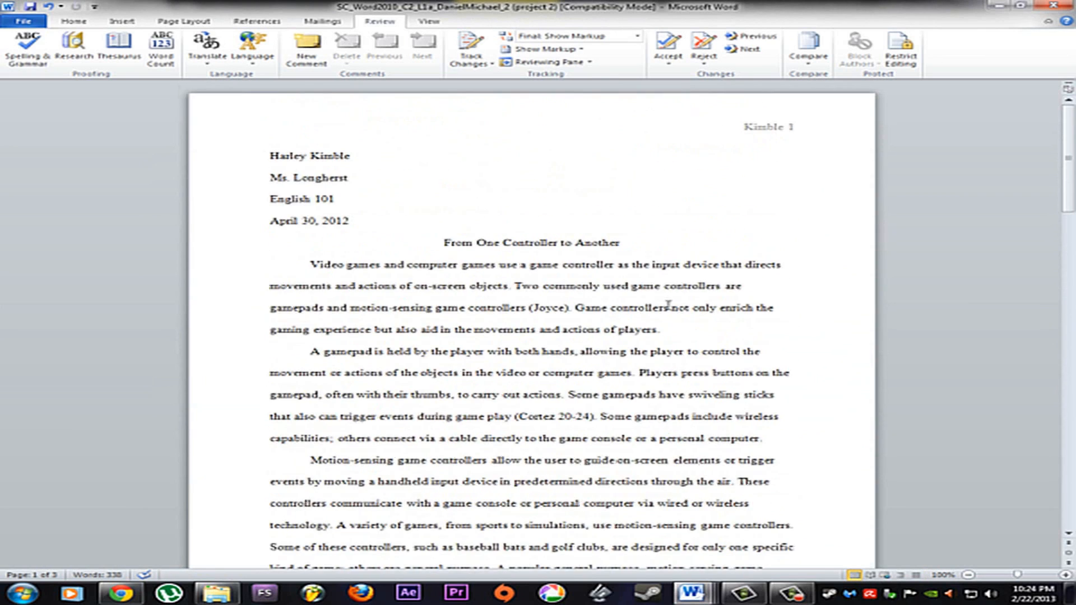
scroll(668, 305, "down", 12)
scroll(670, 311, "up", 4)
scroll(668, 313, "up", 7)
scroll(768, 146, "down", 6)
scroll(762, 302, "down", 12)
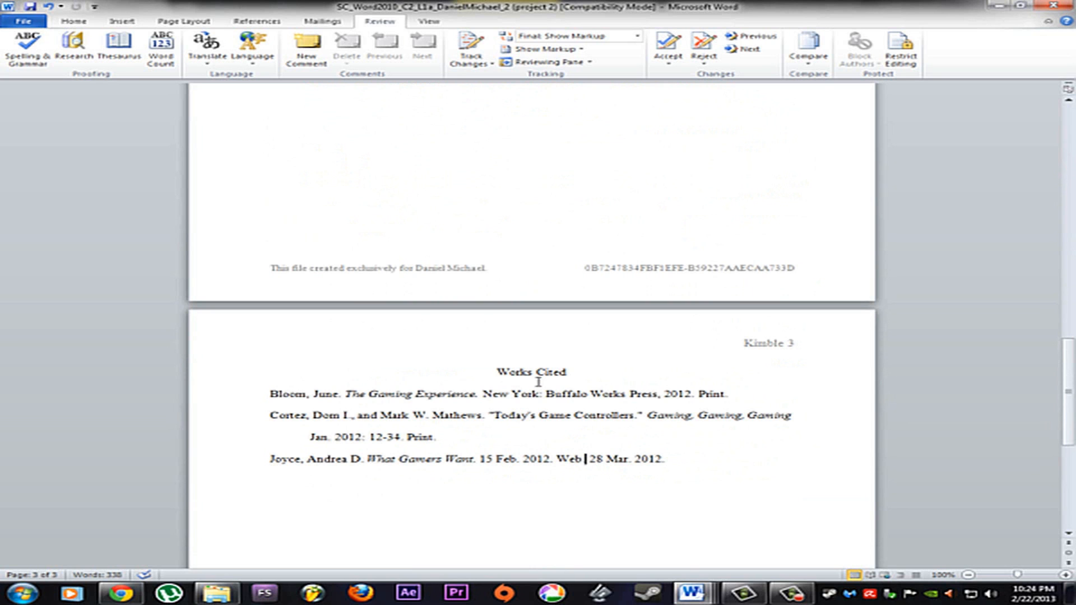
scroll(538, 382, "down", 5)
scroll(536, 385, "up", 2)
scroll(537, 386, "down", 3)
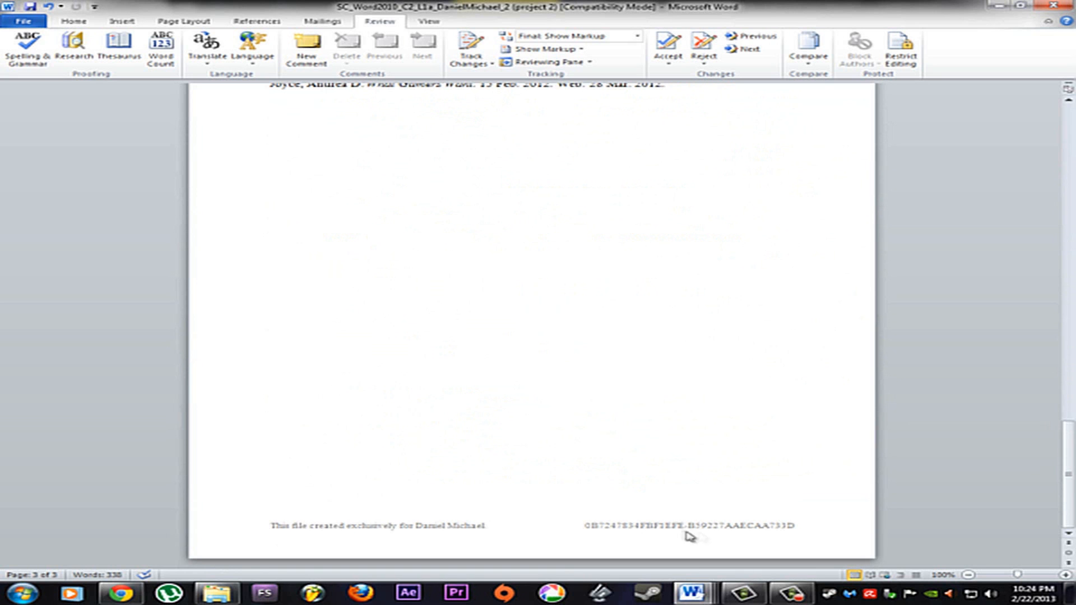
scroll(612, 502, "up", 2)
scroll(613, 502, "up", 18)
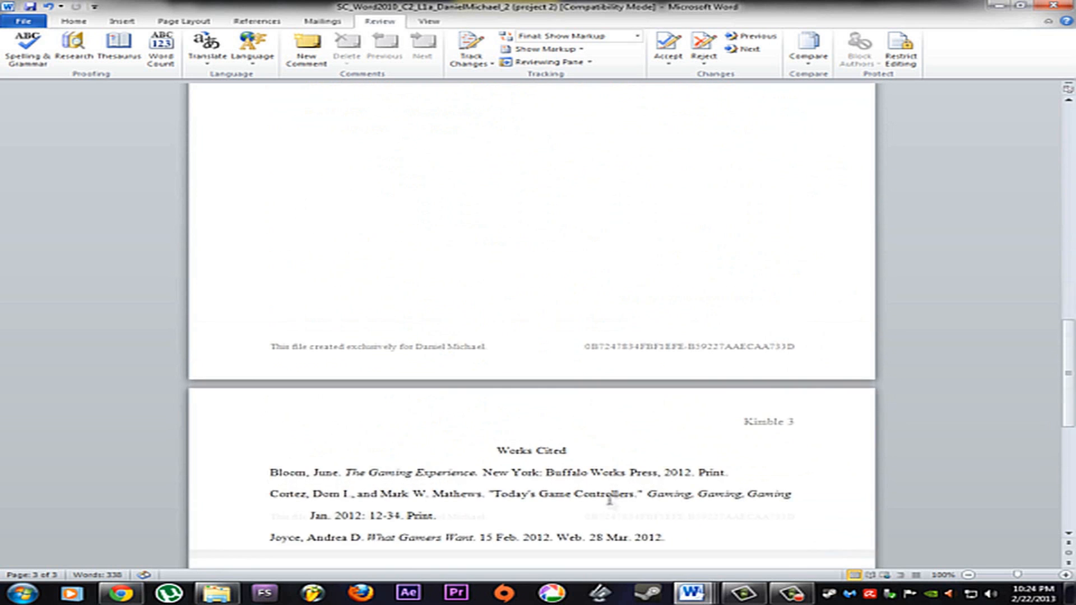